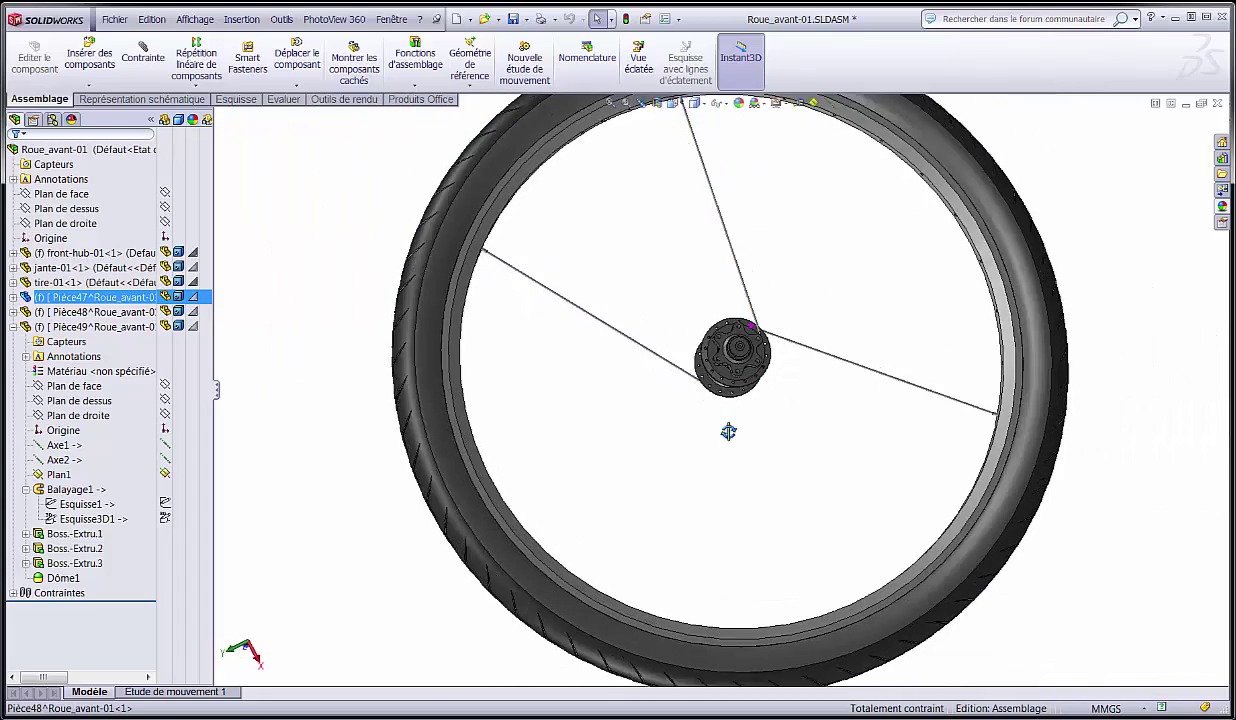
# - Examine how the three spokes run between the hub flanges and the rim of the front wheel
pyautogui.scroll(-5, 775, 352)
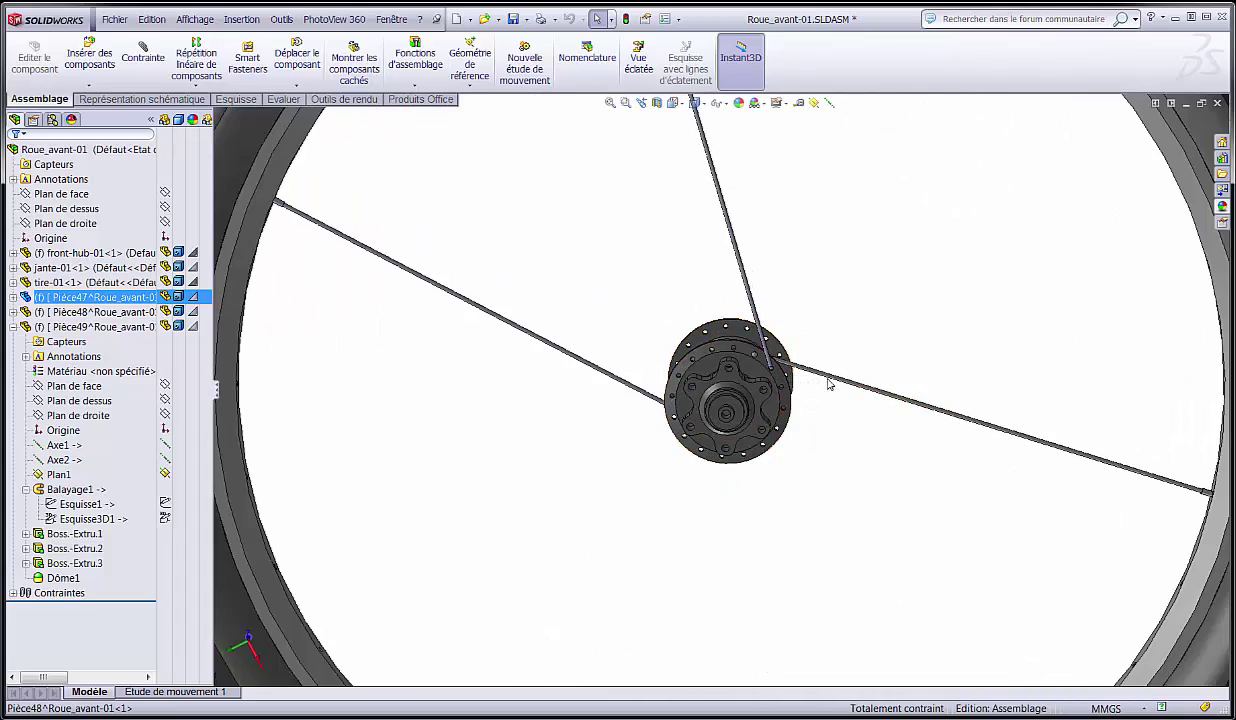
pyautogui.scroll(5, 804, 401)
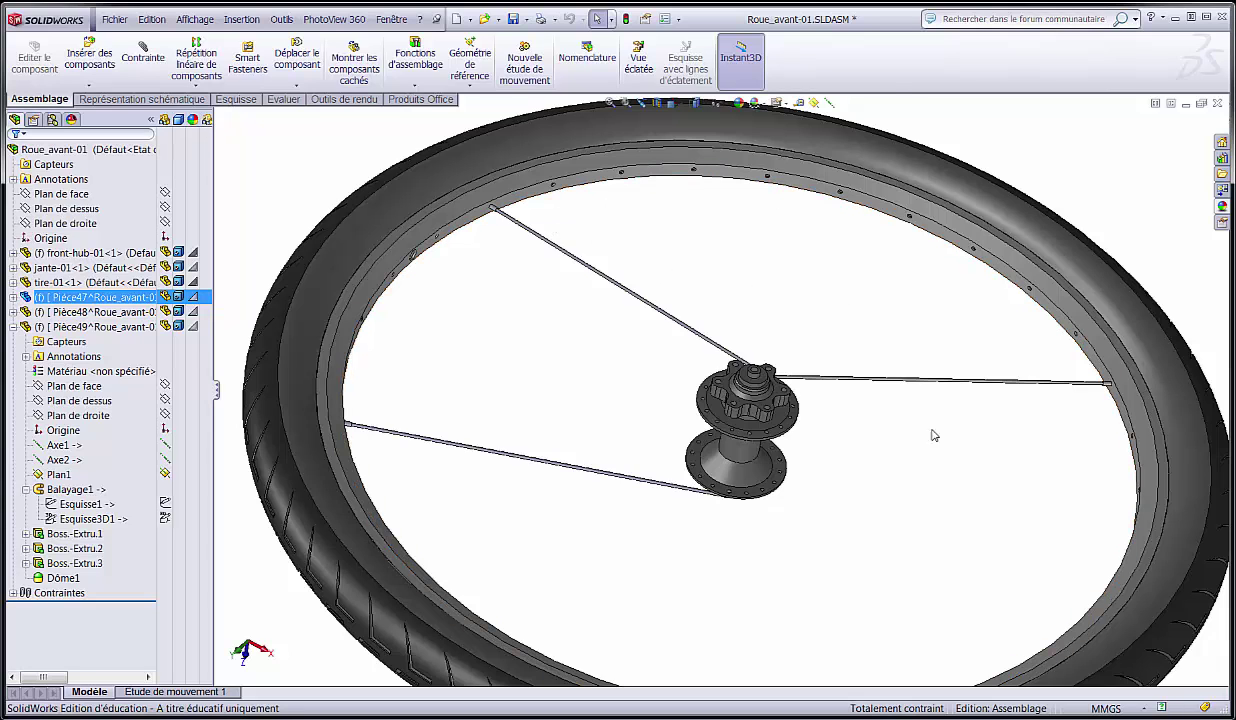
pyautogui.moveTo(666, 545); pyautogui.dragTo(418, 481, button='middle')
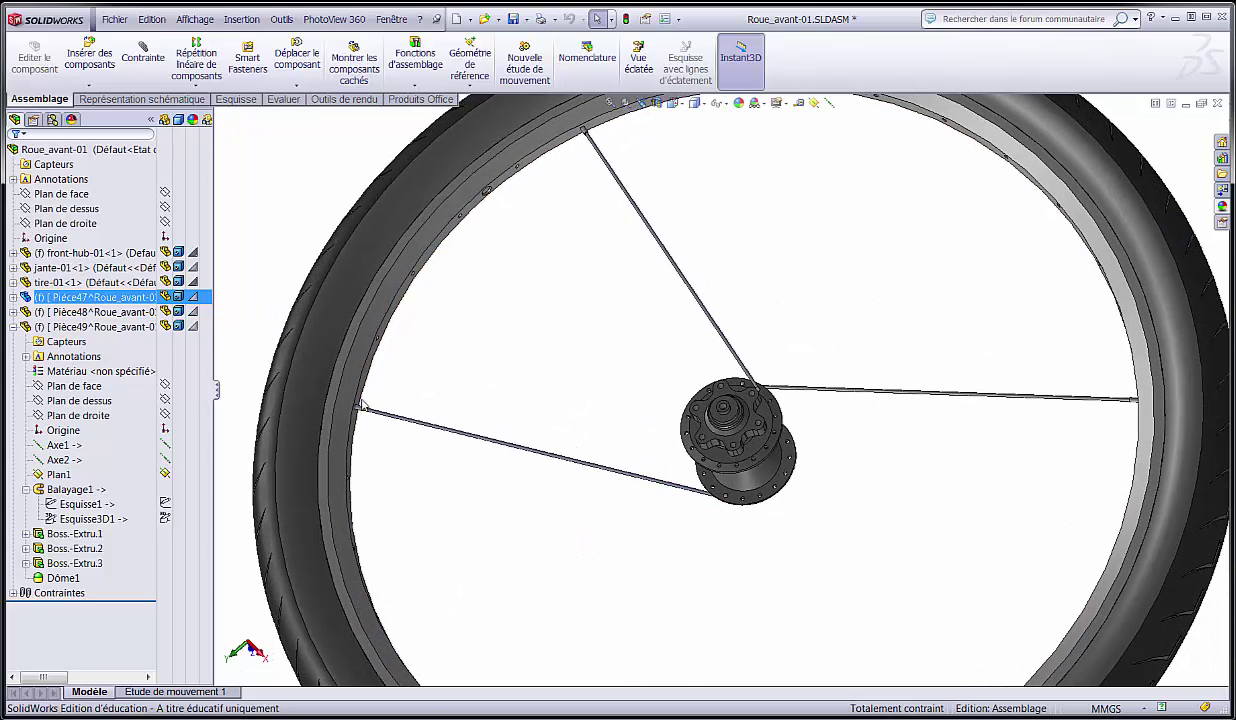
pyautogui.scroll(3, 730, 410)
pyautogui.scroll(-6, 725, 400)
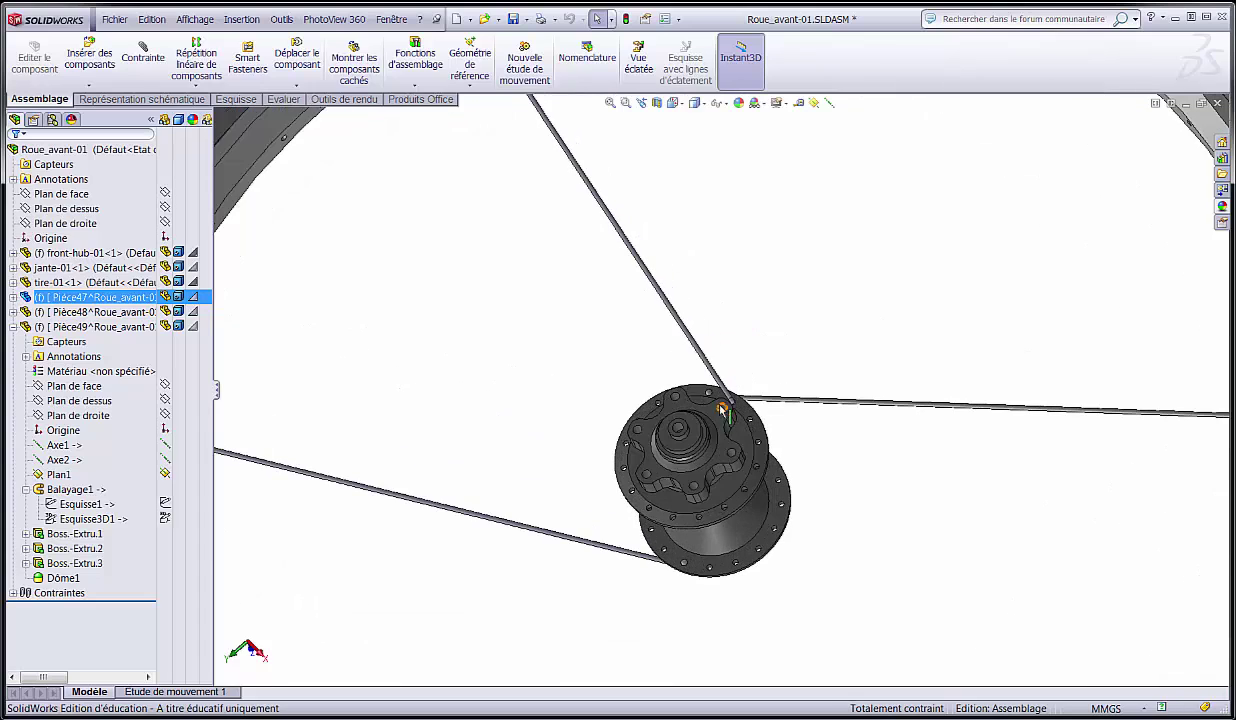
pyautogui.moveTo(745, 629); pyautogui.dragTo(667, 563, button='middle')
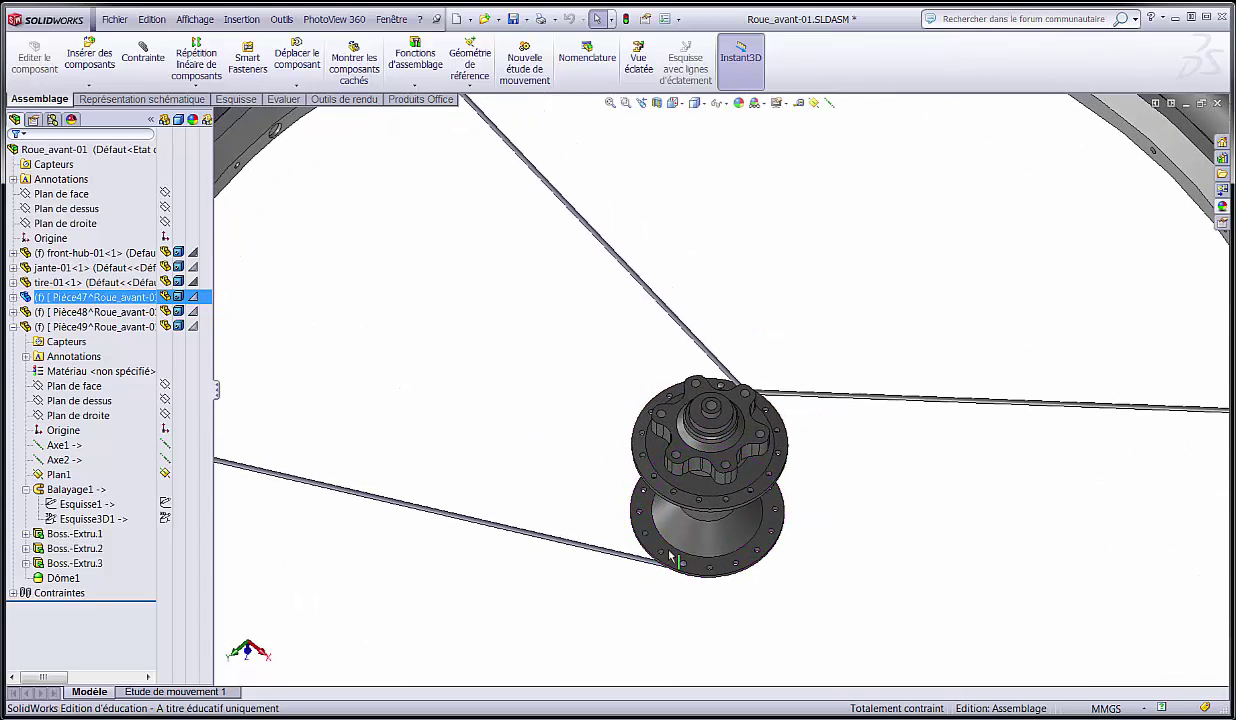
pyautogui.scroll(5, 667, 563)
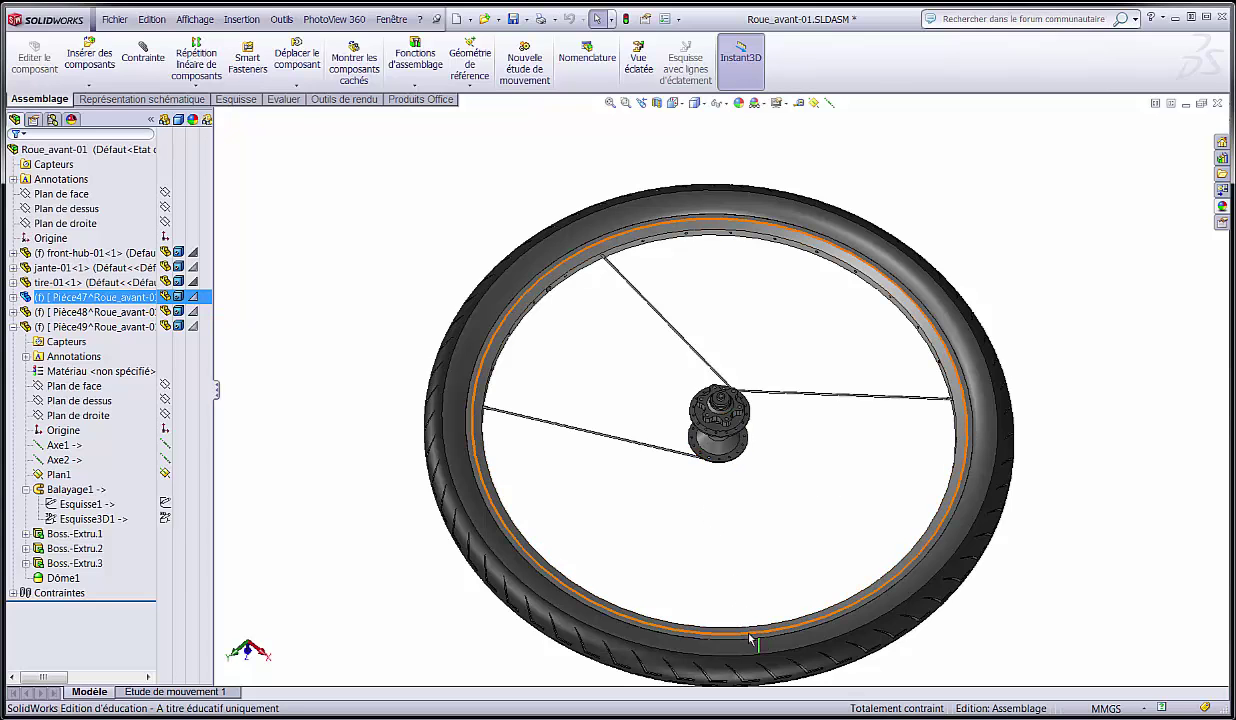
pyautogui.moveTo(517, 494); pyautogui.dragTo(497, 654, button='middle')
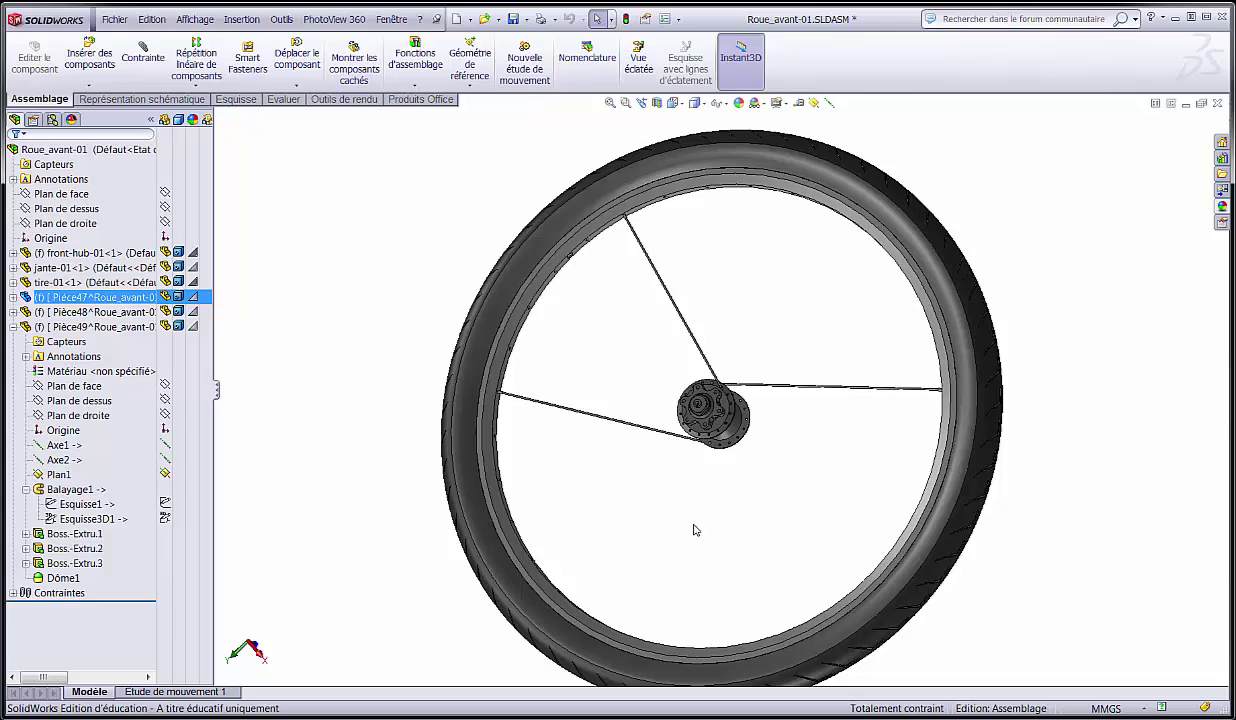
pyautogui.scroll(-3, 665, 444)
pyautogui.moveTo(676, 441); pyautogui.dragTo(529, 392, button='middle')
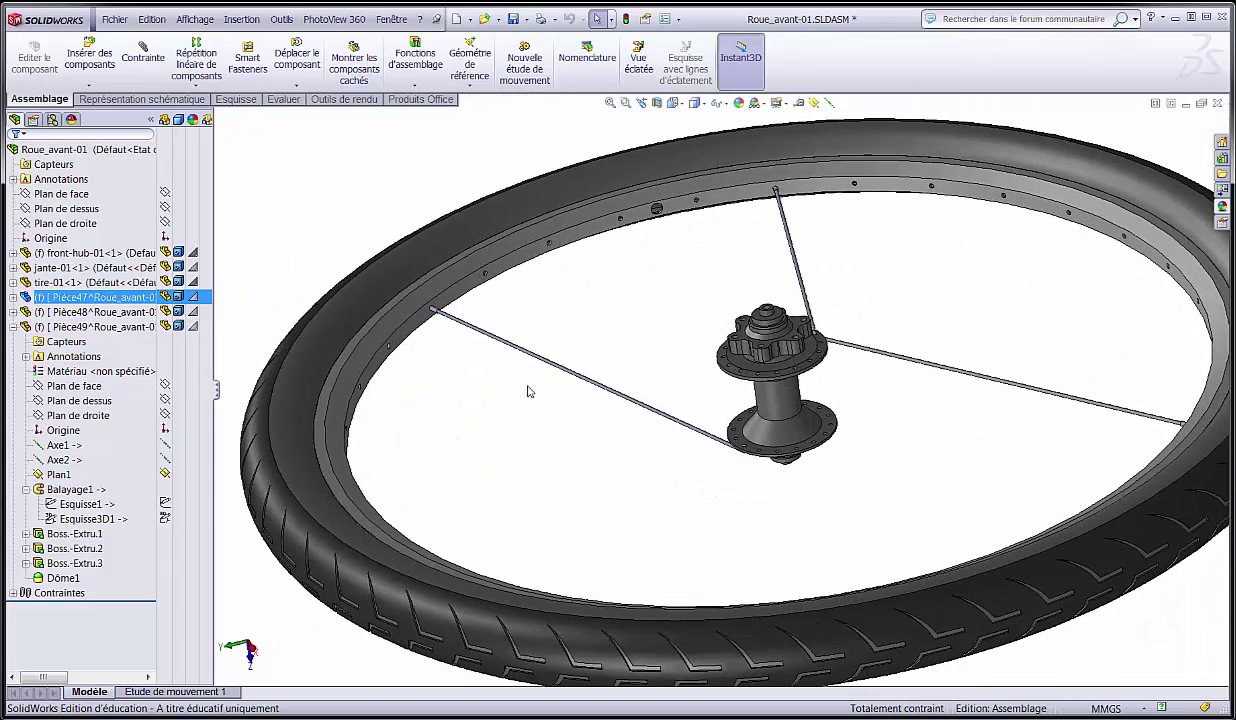
# - Identify the Pièce47 and Pièce49 spokes in the wheel and highlight the Esquisse3D1 path of Pièce49
pyautogui.click(88, 299)
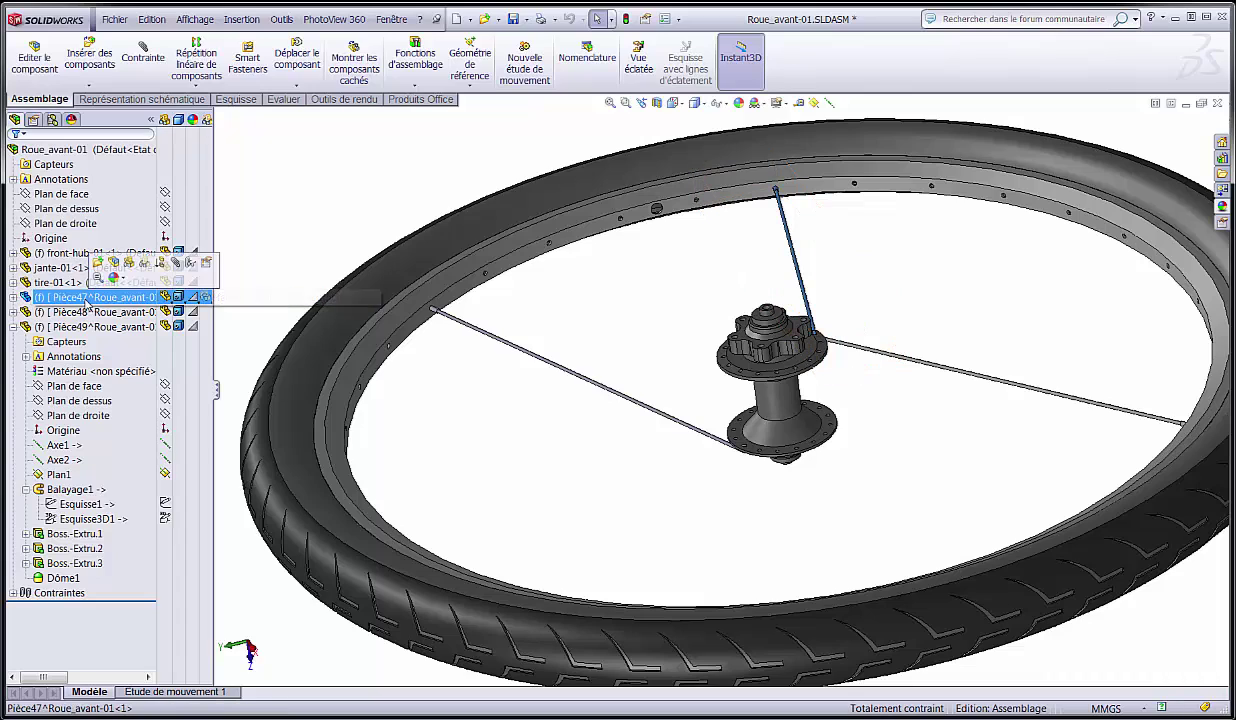
pyautogui.click(638, 408)
pyautogui.press('Escape')
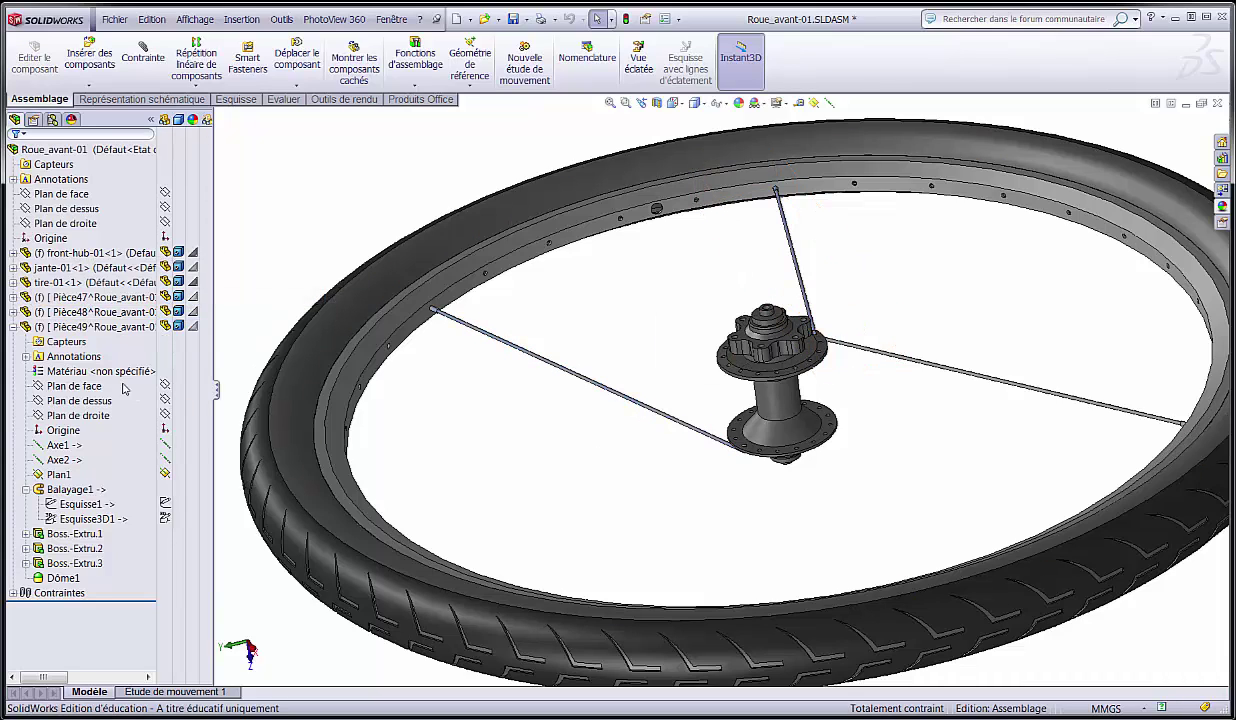
pyautogui.click(13, 327)
pyautogui.rightClick(53, 331)
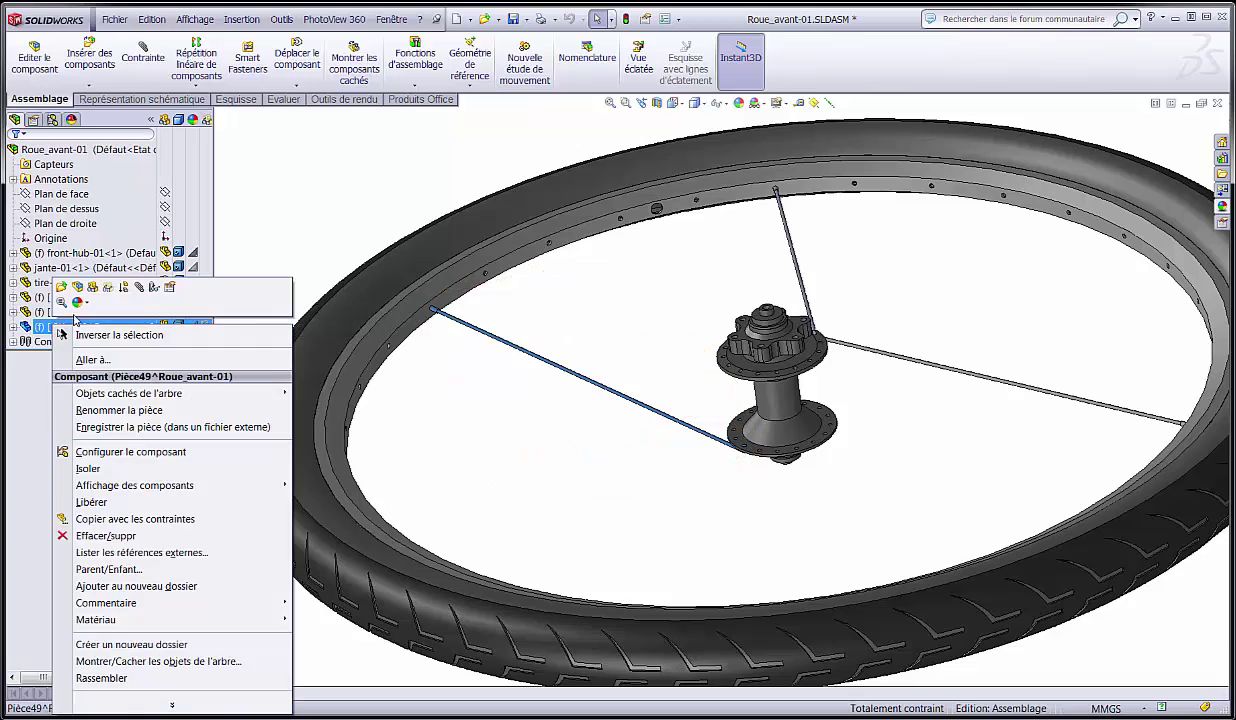
pyautogui.click(13, 327)
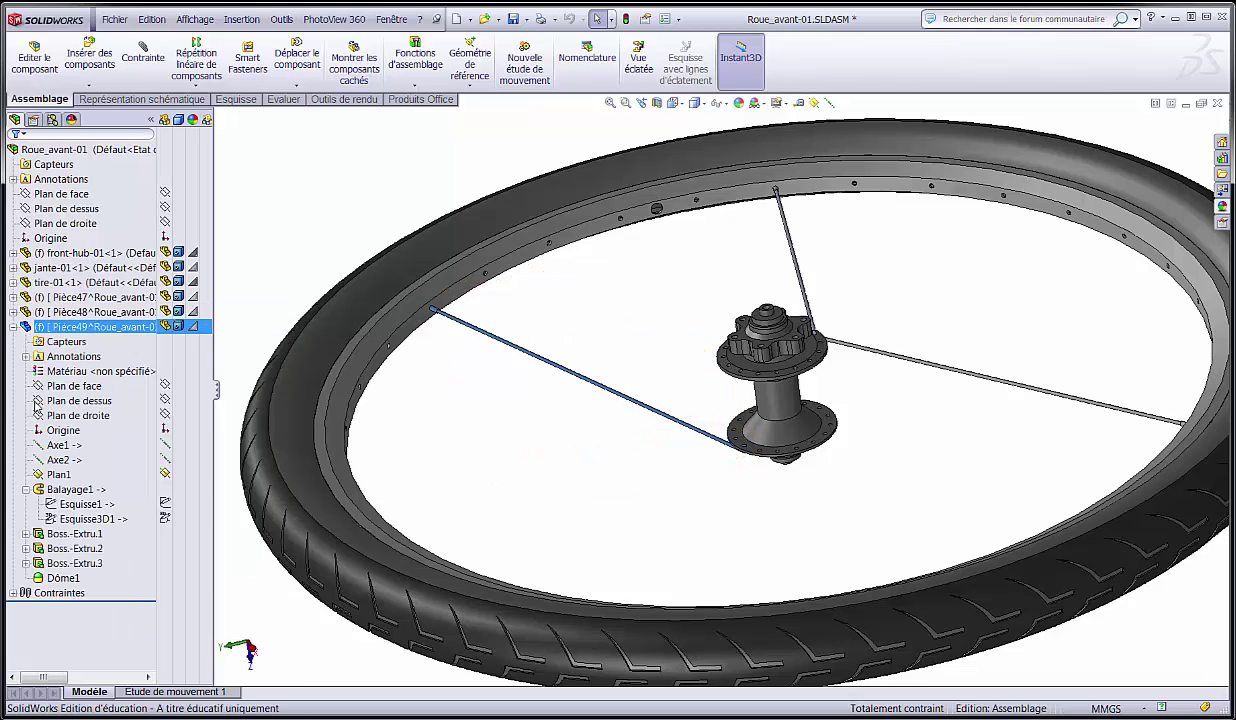
pyautogui.click(120, 520)
pyautogui.scroll(-3, 701, 461)
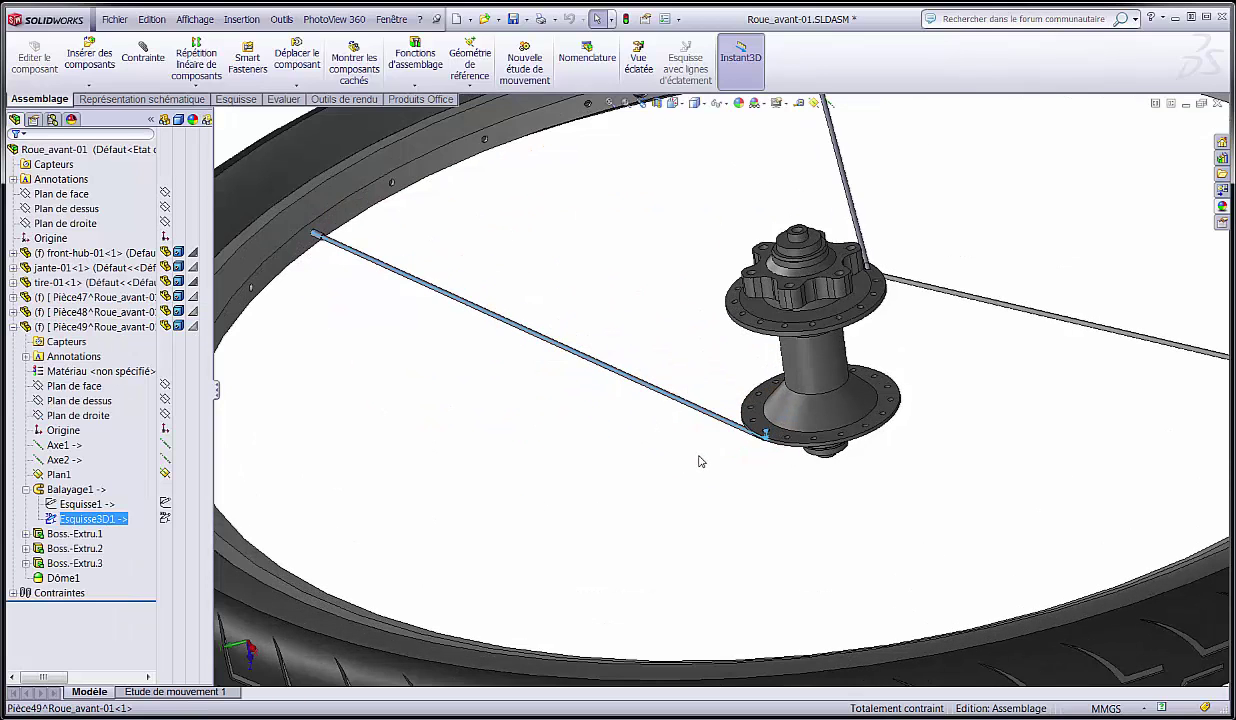
# - Edit the Pièce49 spoke in the assembly's context to examine its Esquisse3D1 path at the hub flange, and return to the assembly
pyautogui.click(60, 326)
pyautogui.click(79, 294)
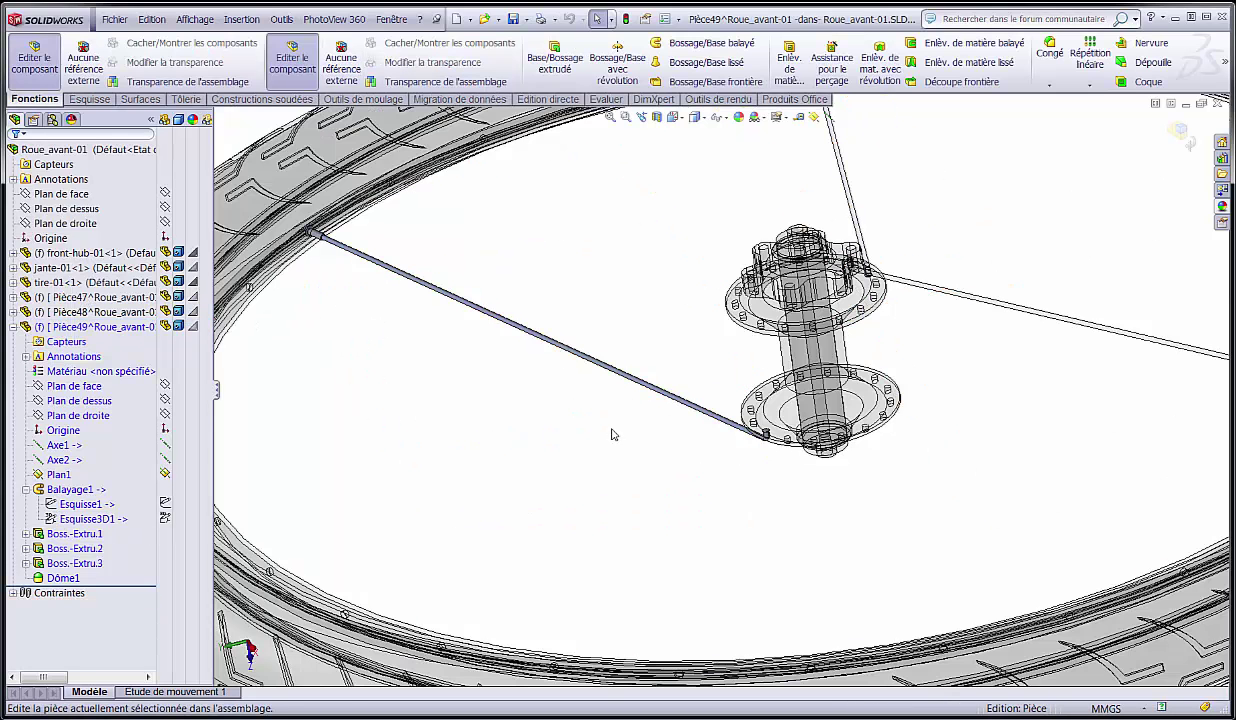
pyautogui.scroll(-5, 705, 411)
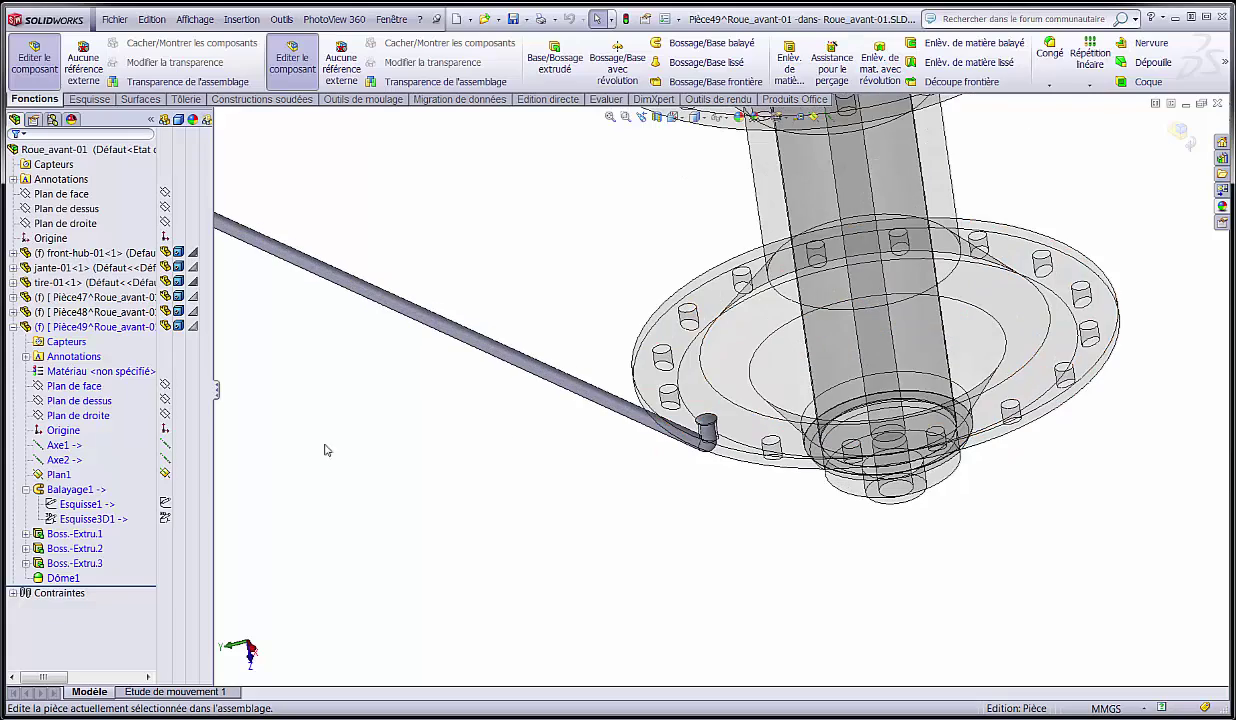
pyautogui.click(106, 505)
pyautogui.click(93, 519)
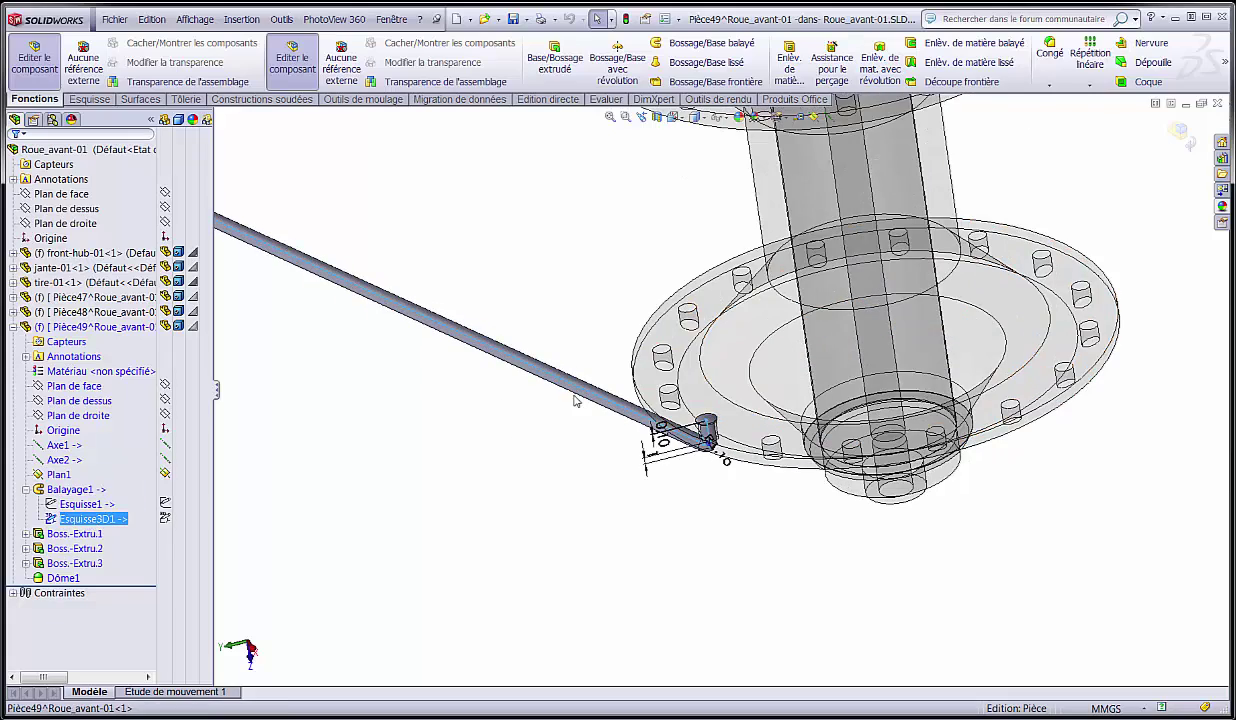
pyautogui.moveTo(632, 373)
pyautogui.mouseDown(button='middle')
pyautogui.moveTo(625, 362)
pyautogui.moveTo(651, 394)
pyautogui.mouseUp(button='middle')
pyautogui.scroll(3, 651, 394)
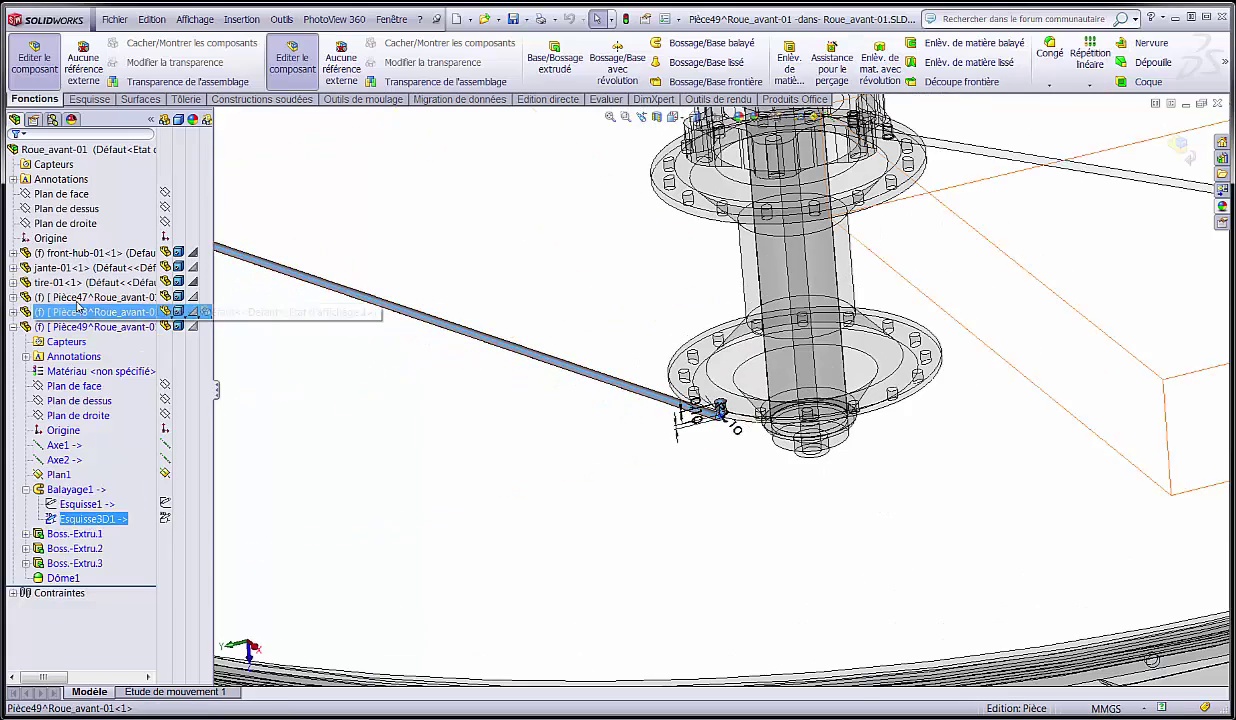
pyautogui.click(1180, 147)
# - Isolate the Pièce49 spoke and examine its bent, domed end on the hub side
pyautogui.scroll(-3, 705, 410)
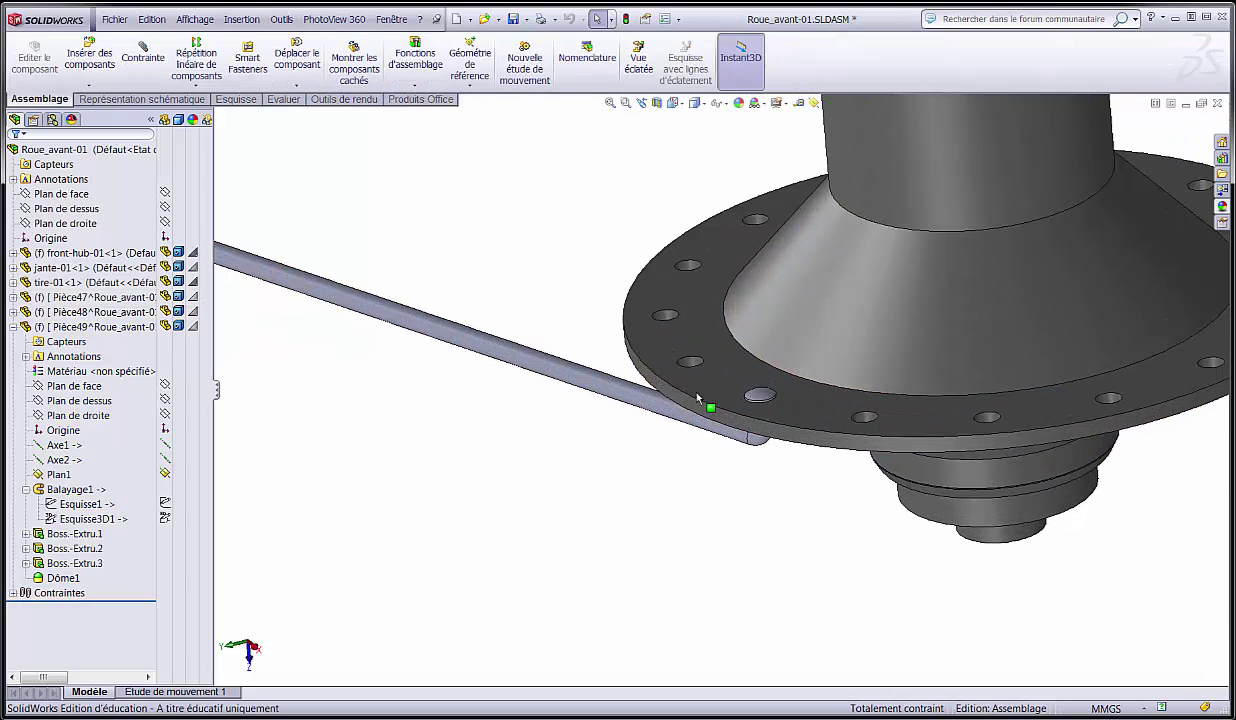
pyautogui.rightClick(588, 386)
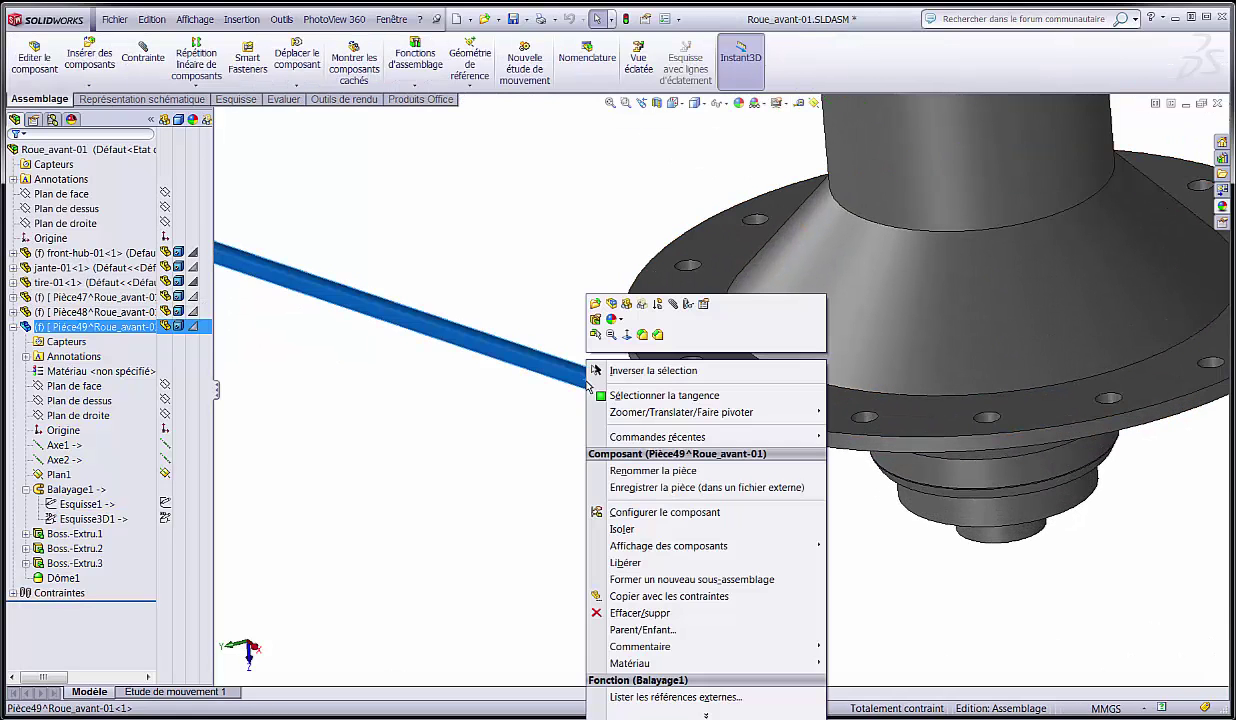
pyautogui.click(621, 529)
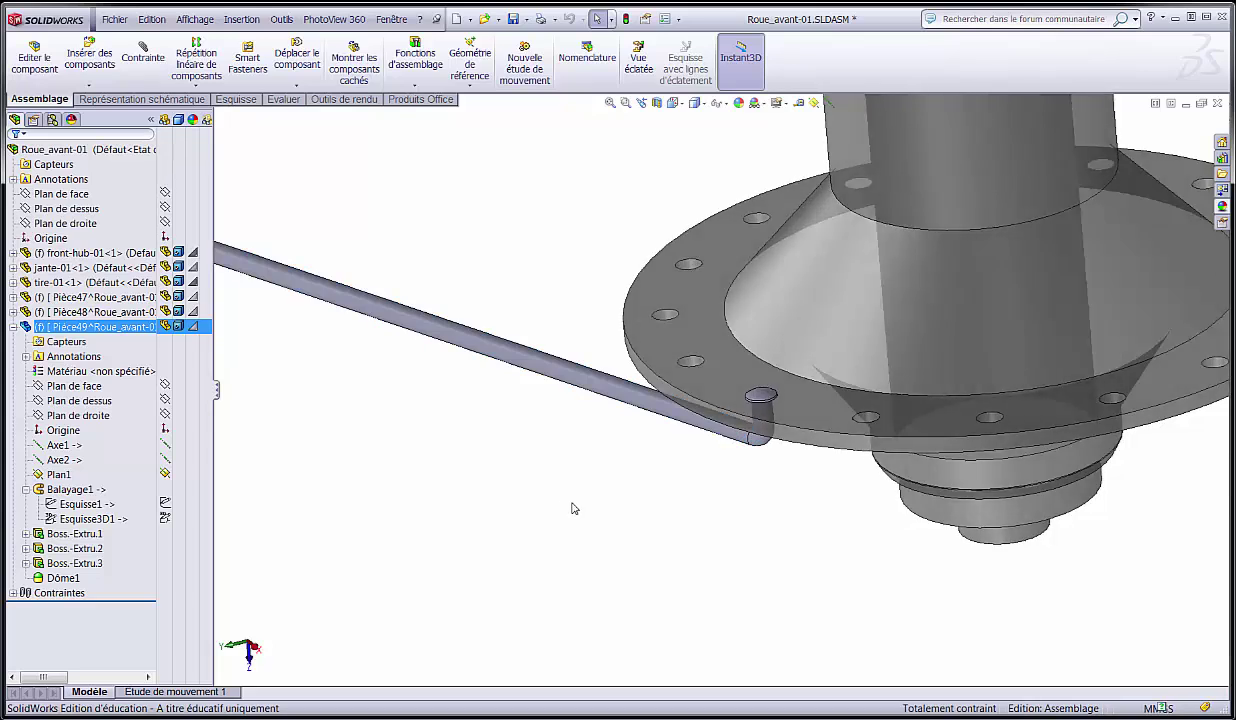
pyautogui.moveTo(626, 461); pyautogui.dragTo(407, 291, button='middle')
pyautogui.scroll(-1, 400, 297)
pyautogui.scroll(2, 533, 361)
pyautogui.scroll(-2, 1090, 632)
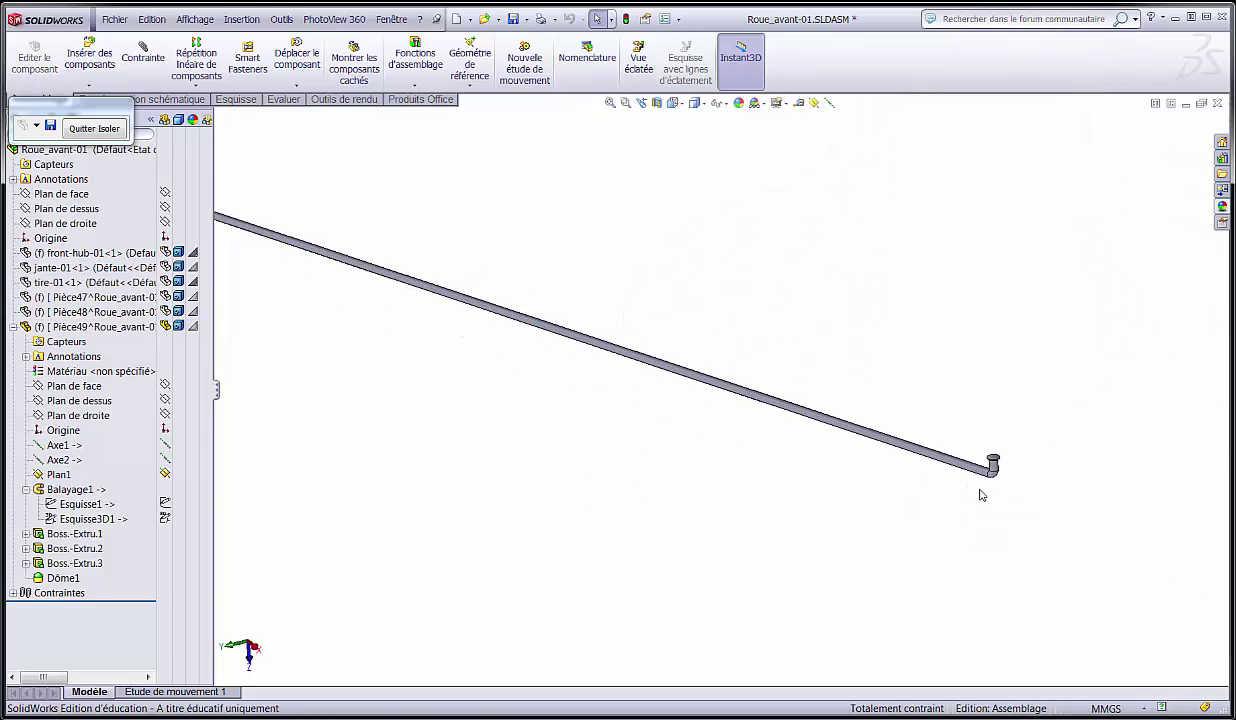
pyautogui.scroll(-3, 980, 492)
pyautogui.moveTo(879, 423); pyautogui.dragTo(743, 391, button='middle')
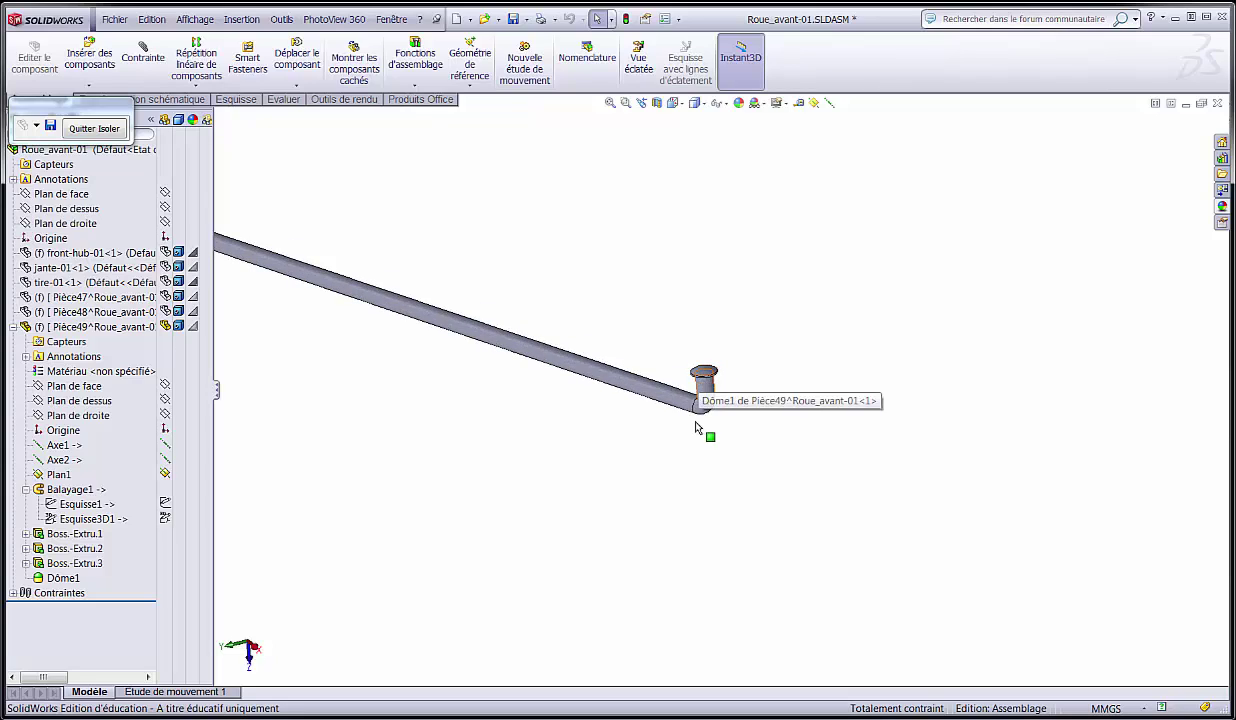
# - Examine the extruded rim-side end of the isolated spoke and leave the isolated display
pyautogui.scroll(3, 700, 400)
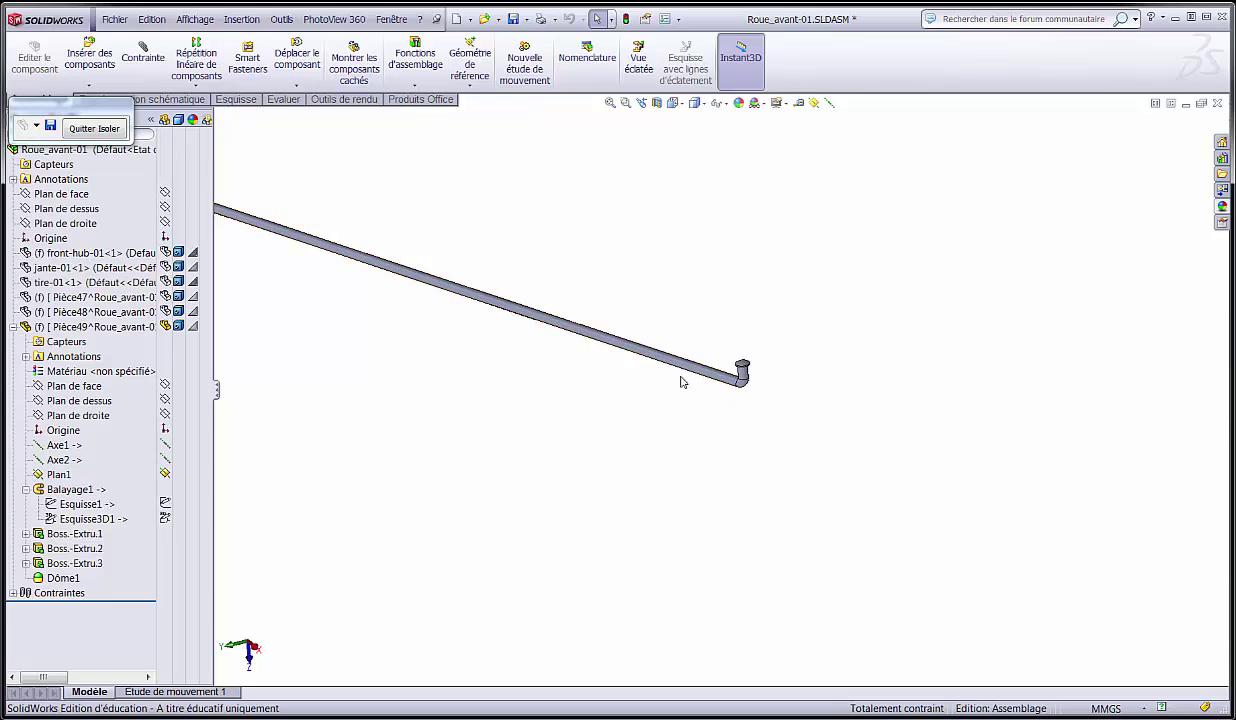
pyautogui.scroll(2, 437, 330)
pyautogui.scroll(-5, 486, 359)
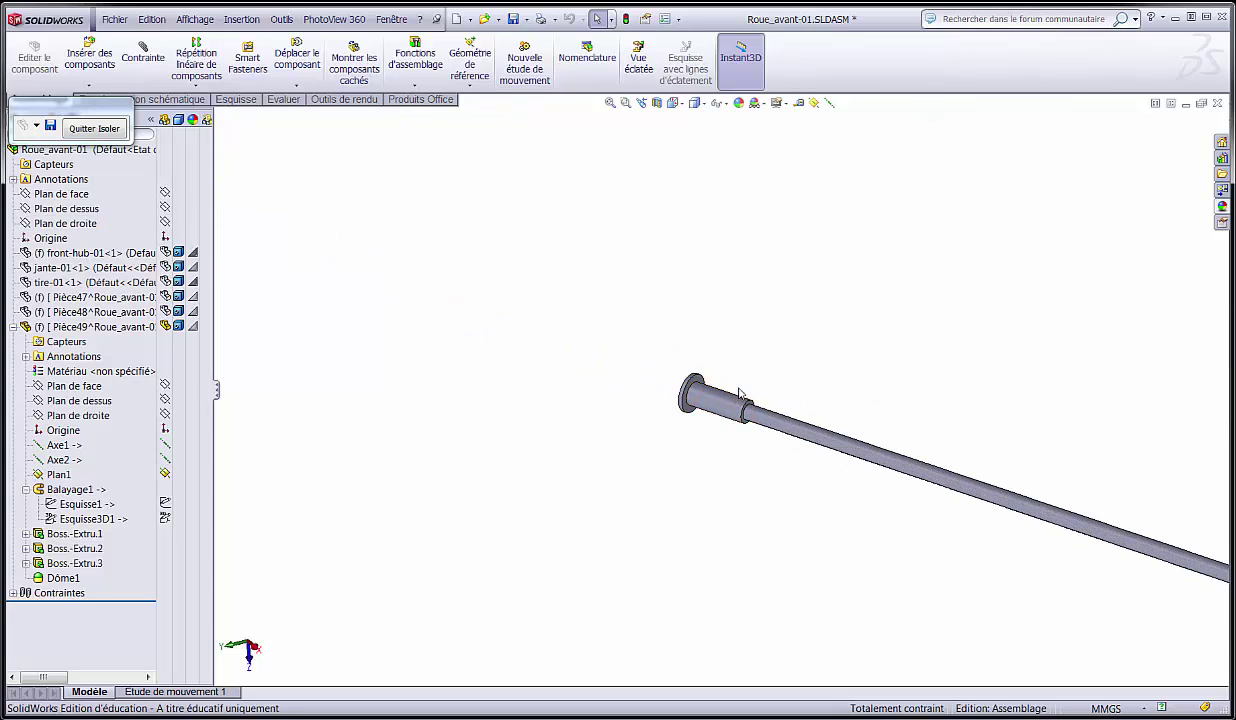
pyautogui.moveTo(740, 393)
pyautogui.mouseDown(button='middle')
pyautogui.moveTo(795, 408)
pyautogui.moveTo(753, 386)
pyautogui.moveTo(745, 414)
pyautogui.mouseUp(button='middle')
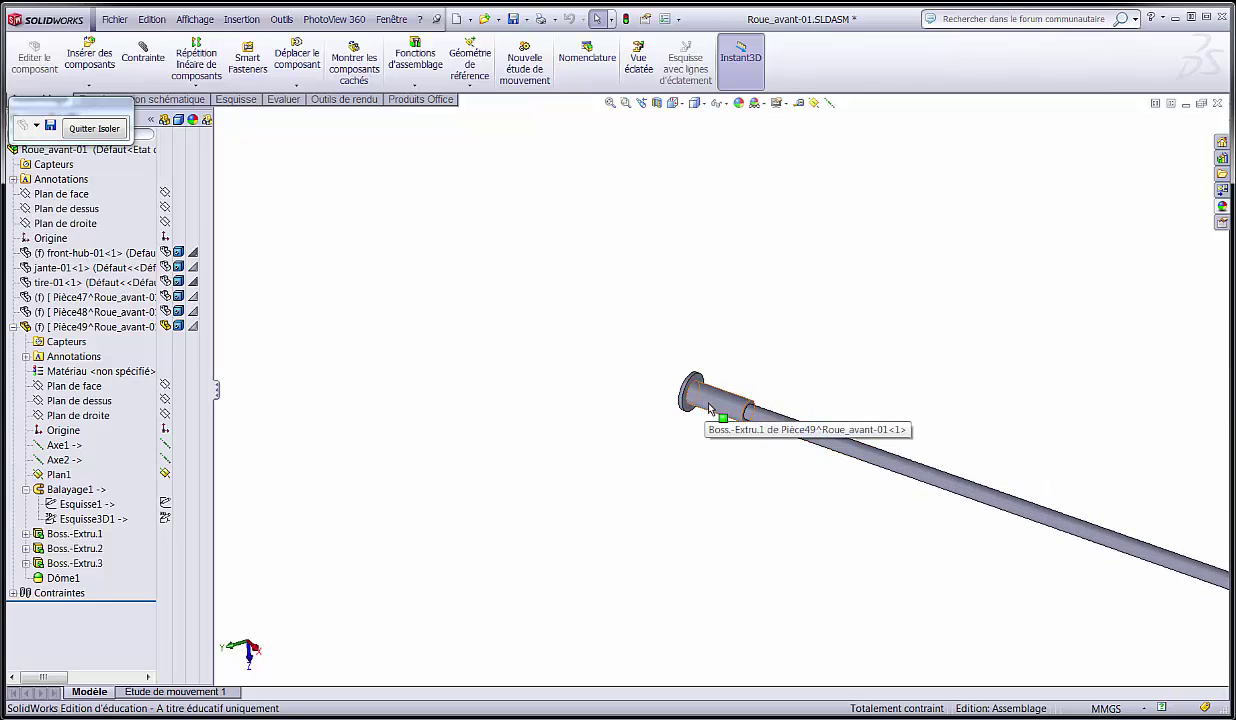
pyautogui.click(94, 128)
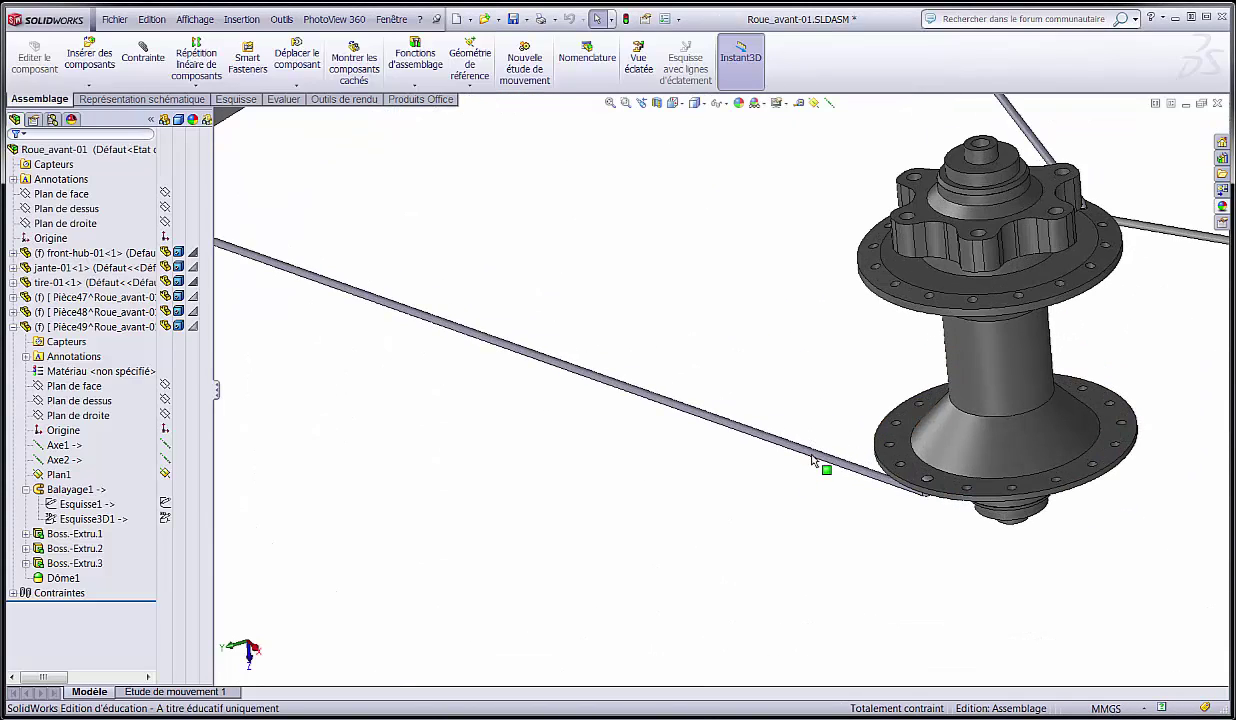
# - Isolate the Pièce49 spoke once more to view its full length, and restore the whole assembly
pyautogui.rightClick(812, 456)
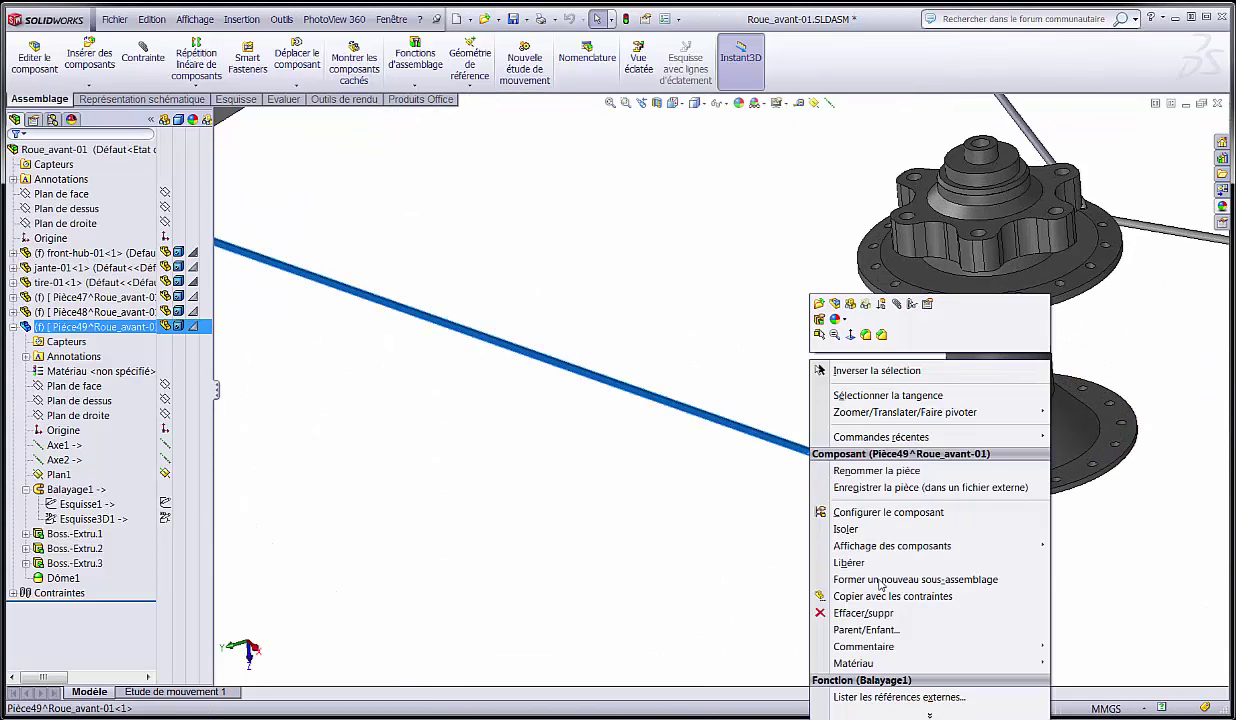
pyautogui.click(850, 531)
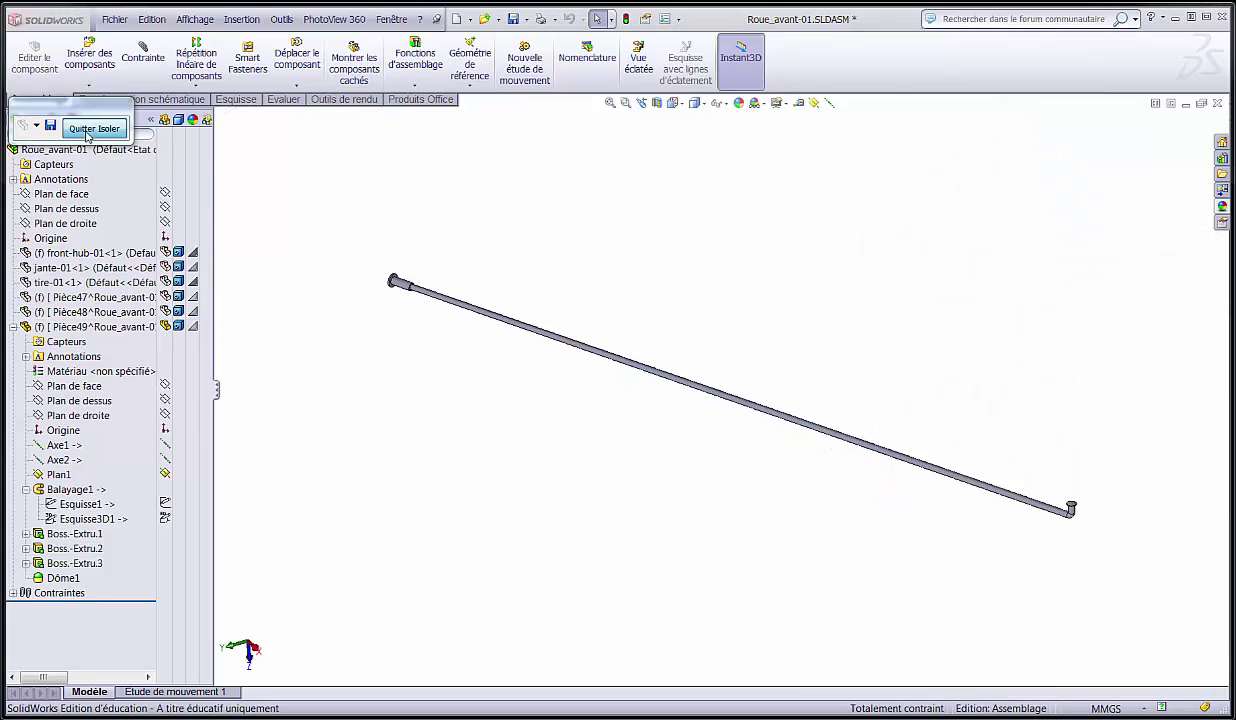
pyautogui.click(90, 128)
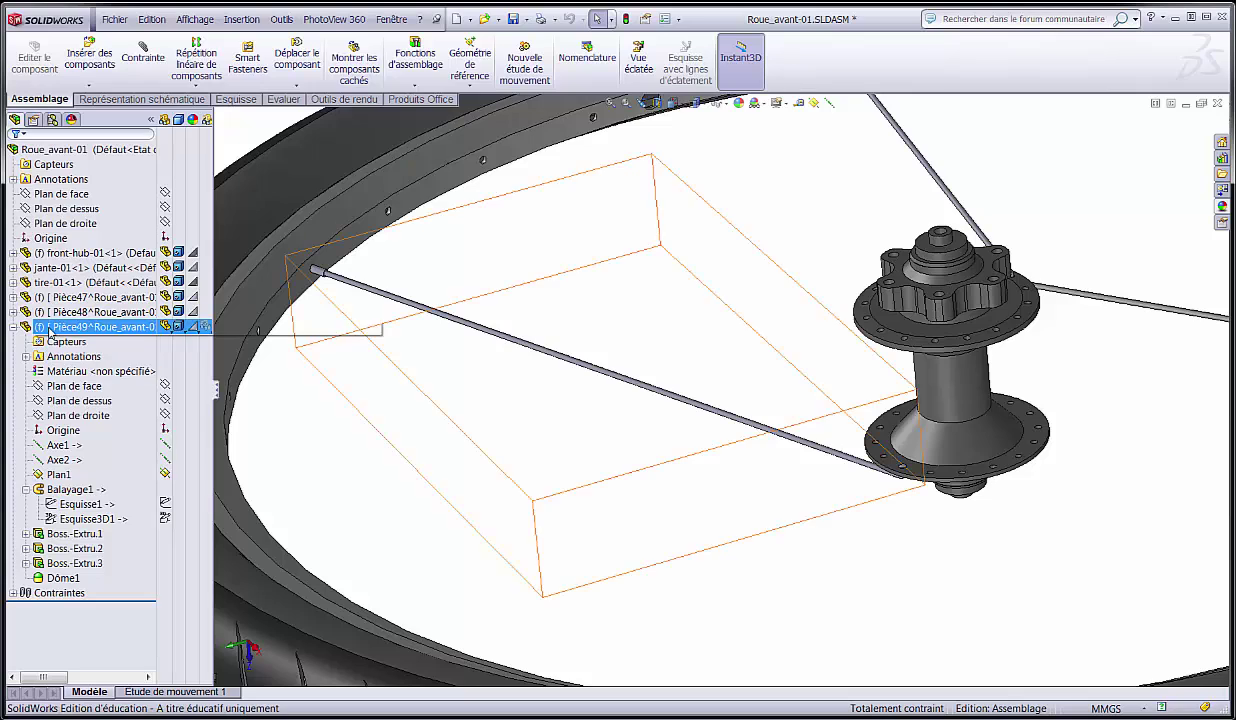
pyautogui.rightClick(60, 327)
pyautogui.click(81, 290)
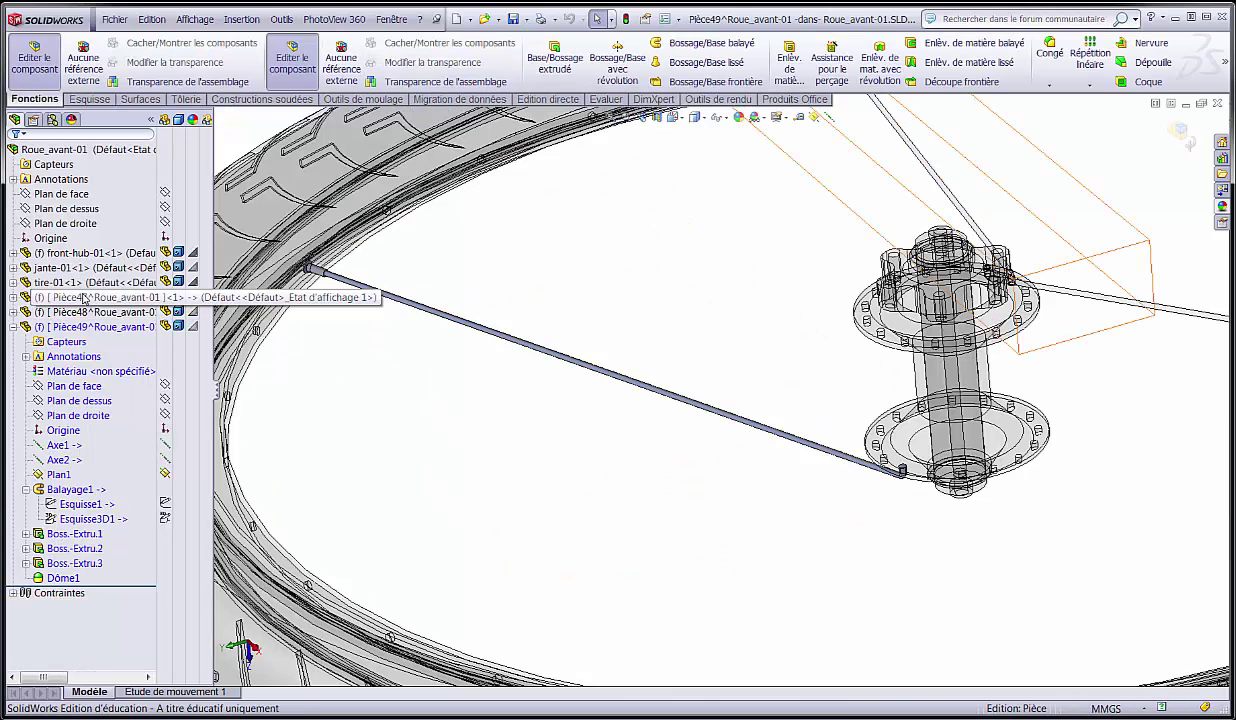
pyautogui.click(65, 491)
pyautogui.press('Escape')
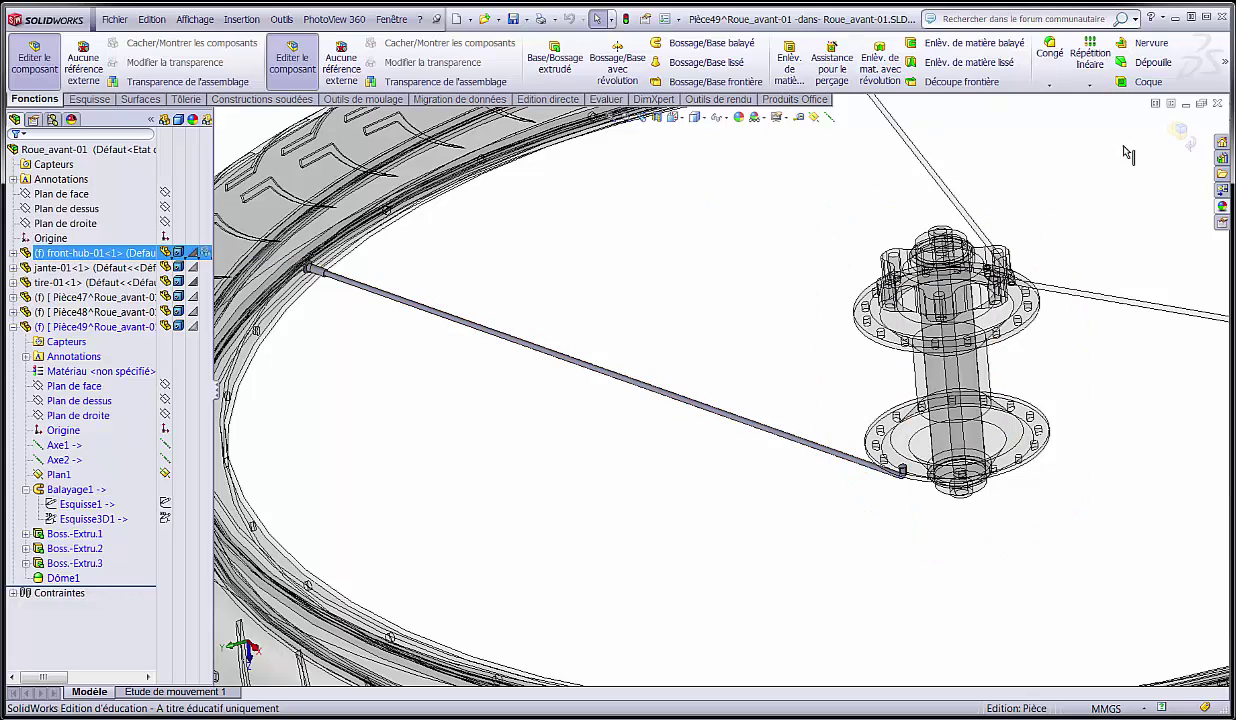
pyautogui.click(1180, 128)
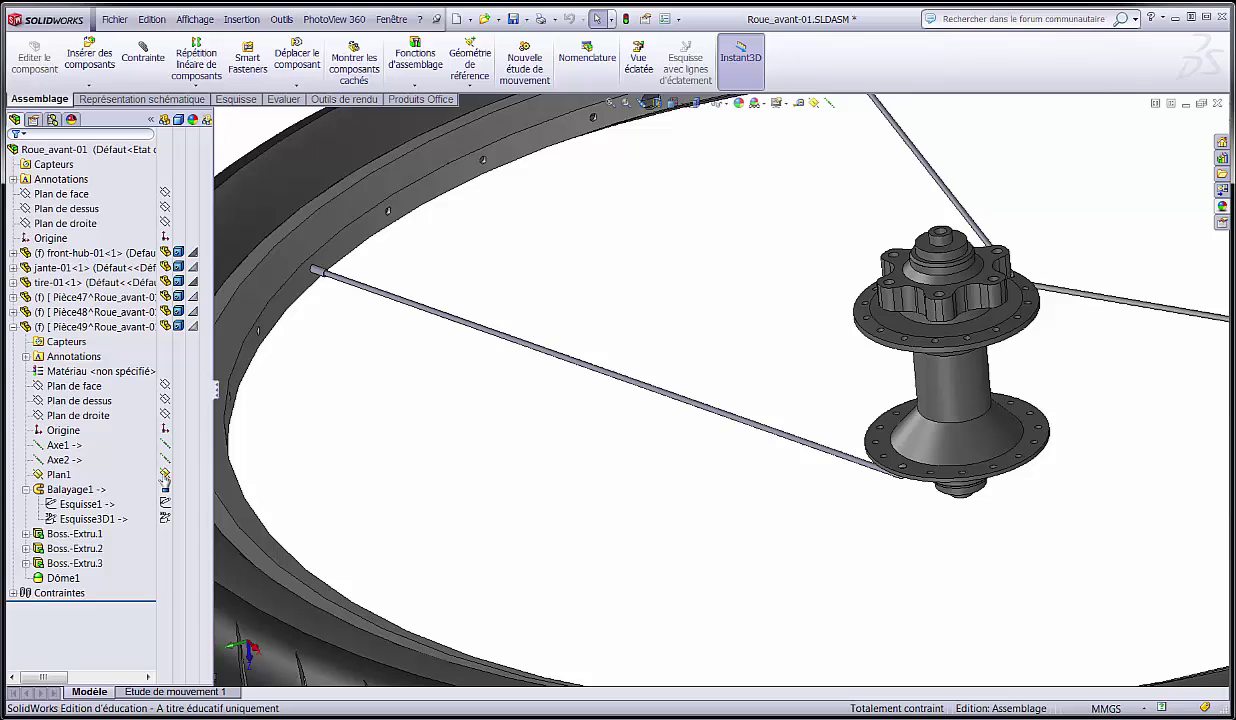
# - Open the Pièce49 spoke as a separate part and bring its full length into view
pyautogui.click(90, 328)
pyautogui.rightClick(90, 328)
pyautogui.click(100, 287)
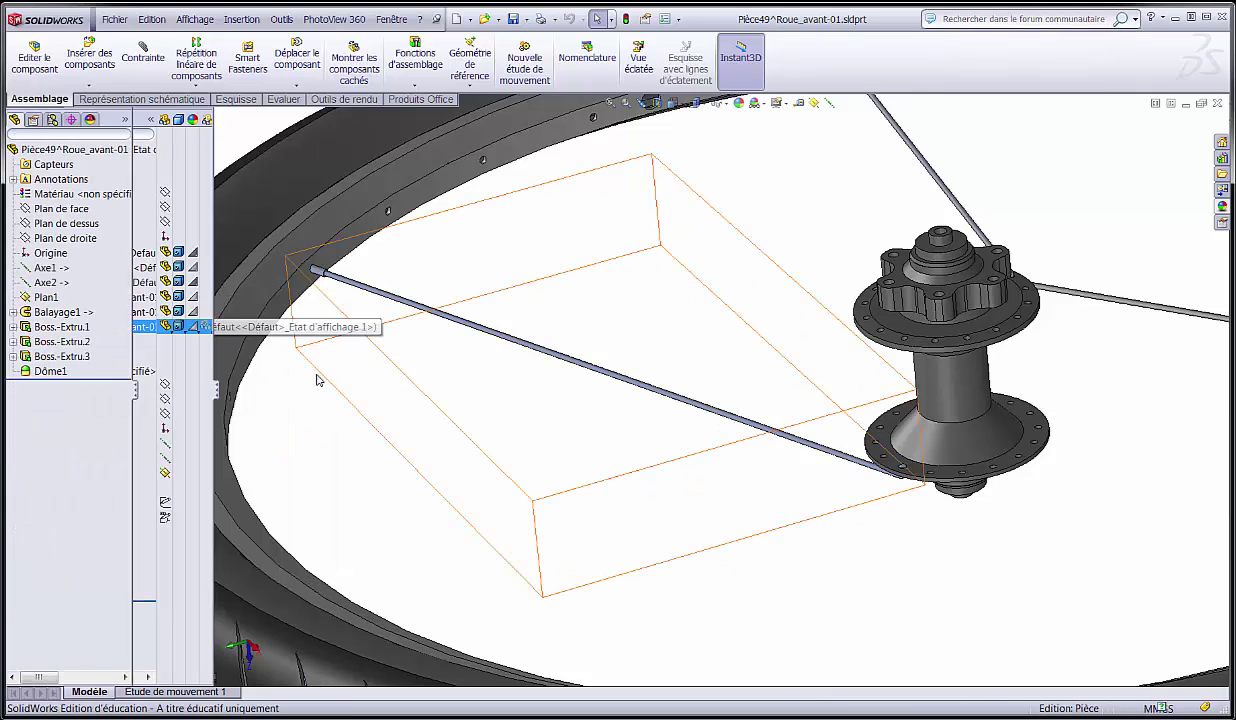
pyautogui.scroll(1, 540, 284)
pyautogui.scroll(-2, 630, 335)
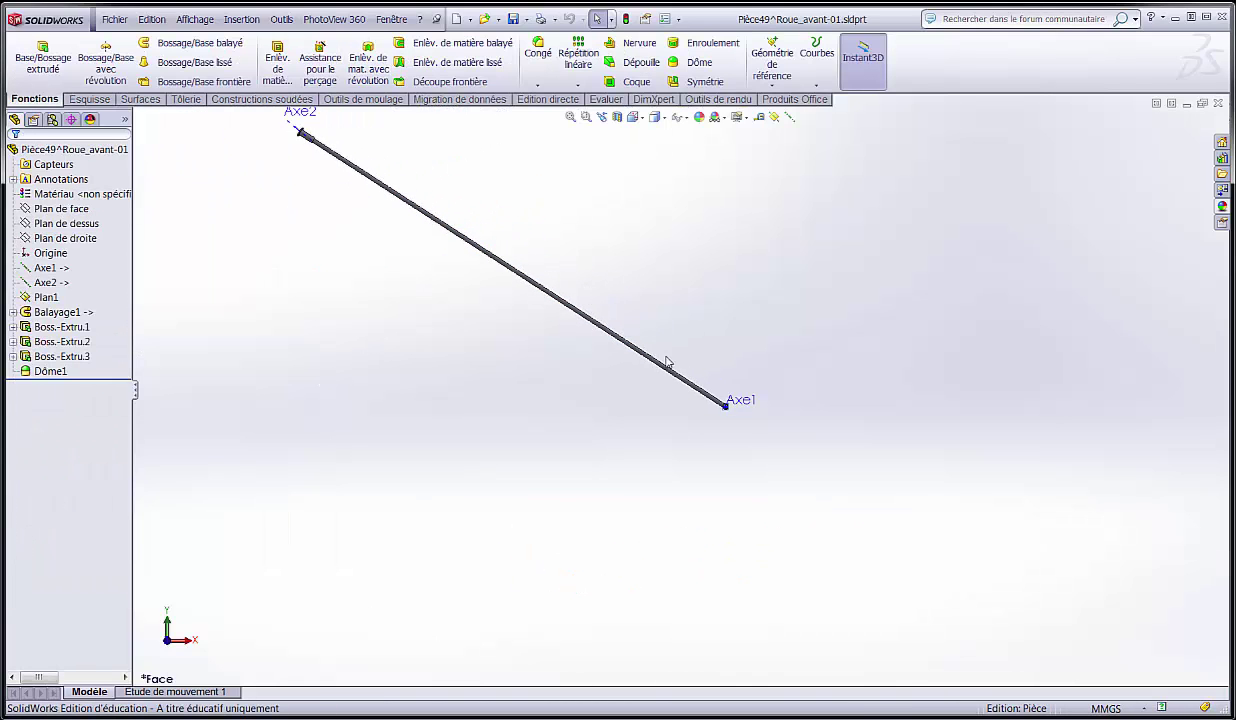
pyautogui.scroll(1, 412, 288)
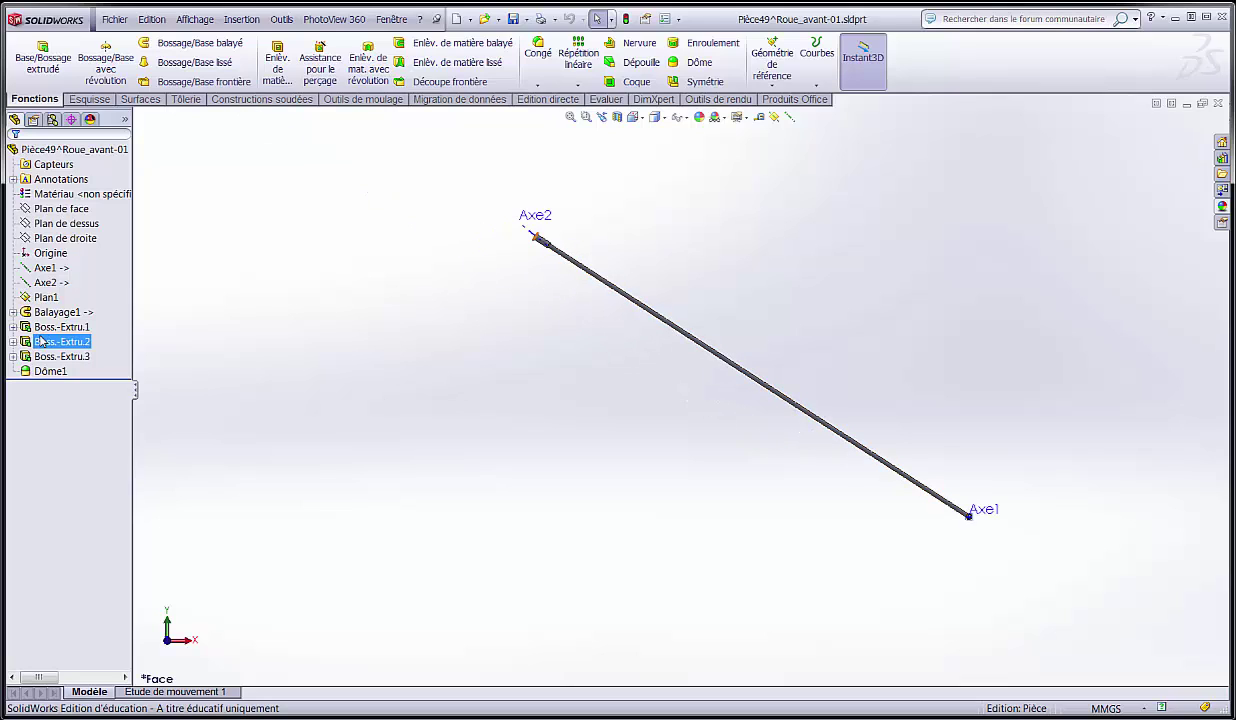
# - Expand the Balayage1 sweep, roll the model back to just after it, and examine the bare swept rod along its length
pyautogui.click(64, 313)
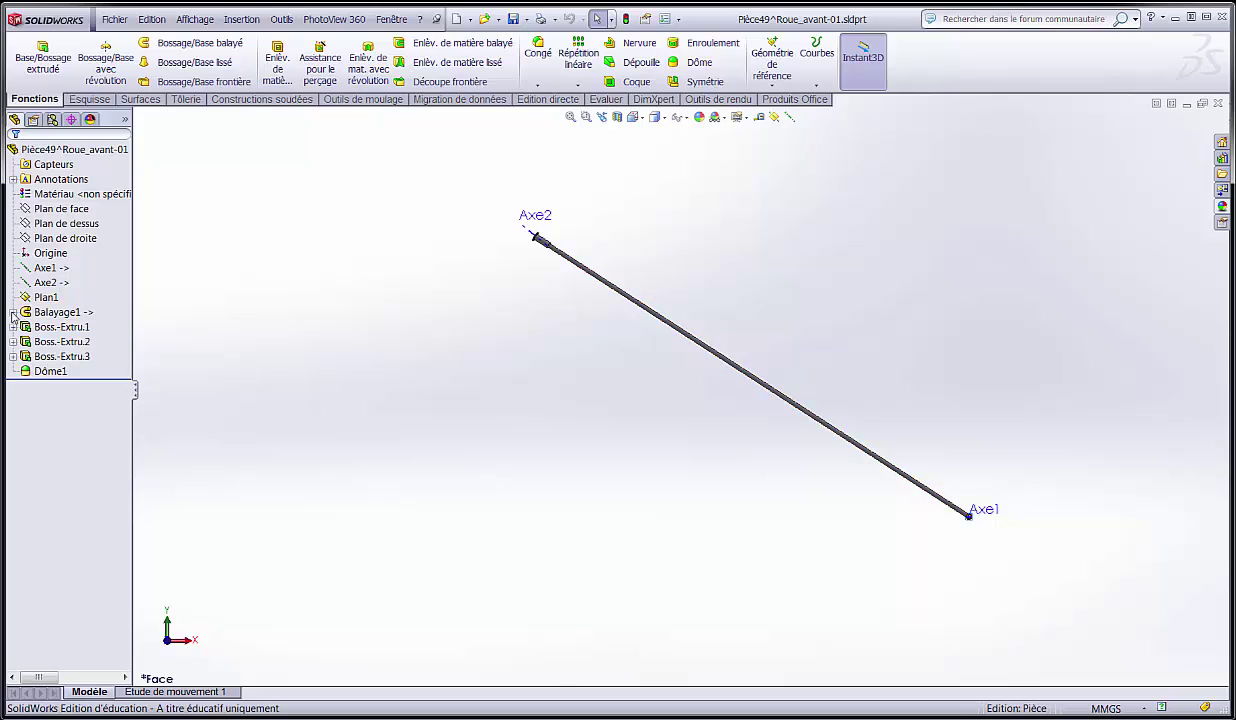
pyautogui.click(13, 312)
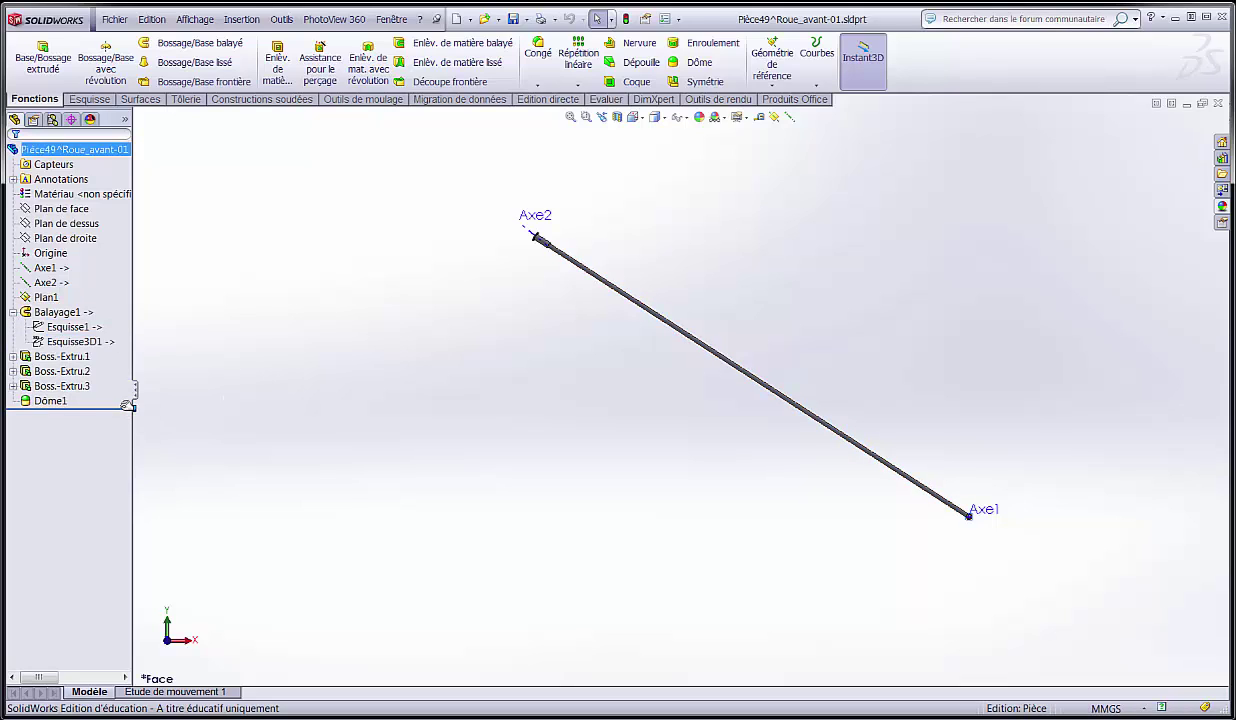
pyautogui.moveTo(113, 356); pyautogui.dragTo(115, 346)
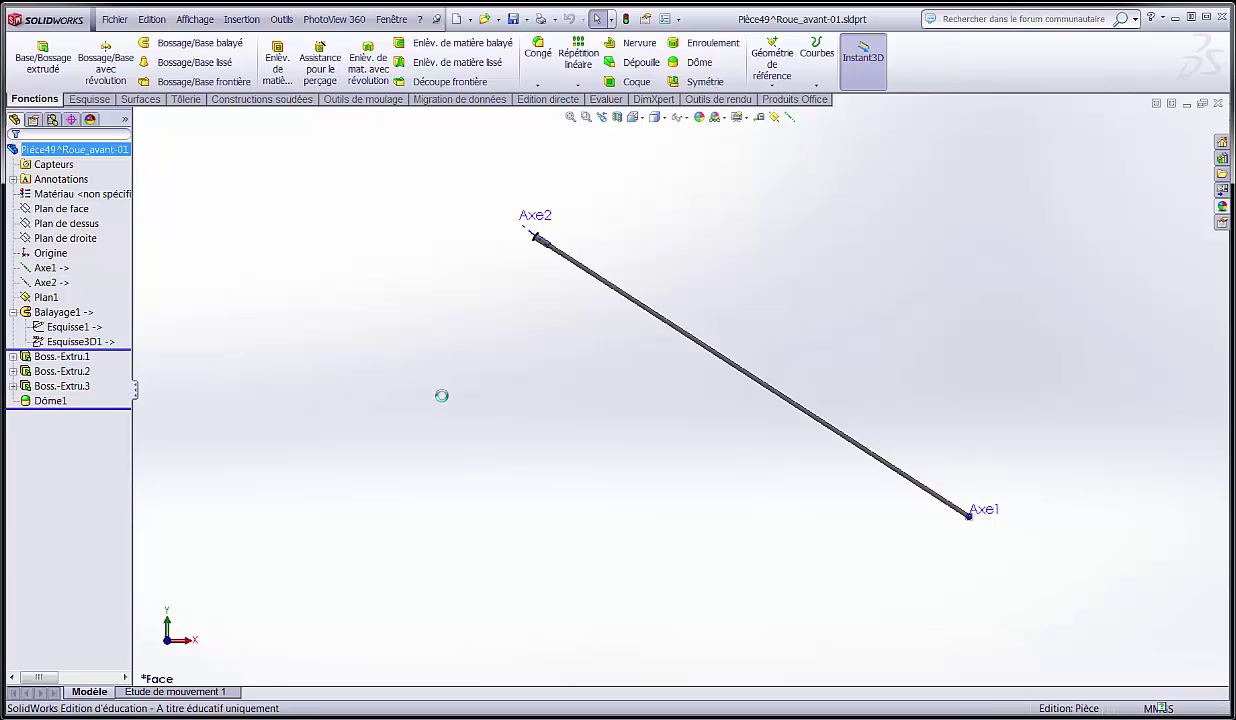
pyautogui.scroll(-1, 948, 422)
pyautogui.moveTo(948, 420); pyautogui.dragTo(940, 315, button='middle')
pyautogui.scroll(-3, 935, 416)
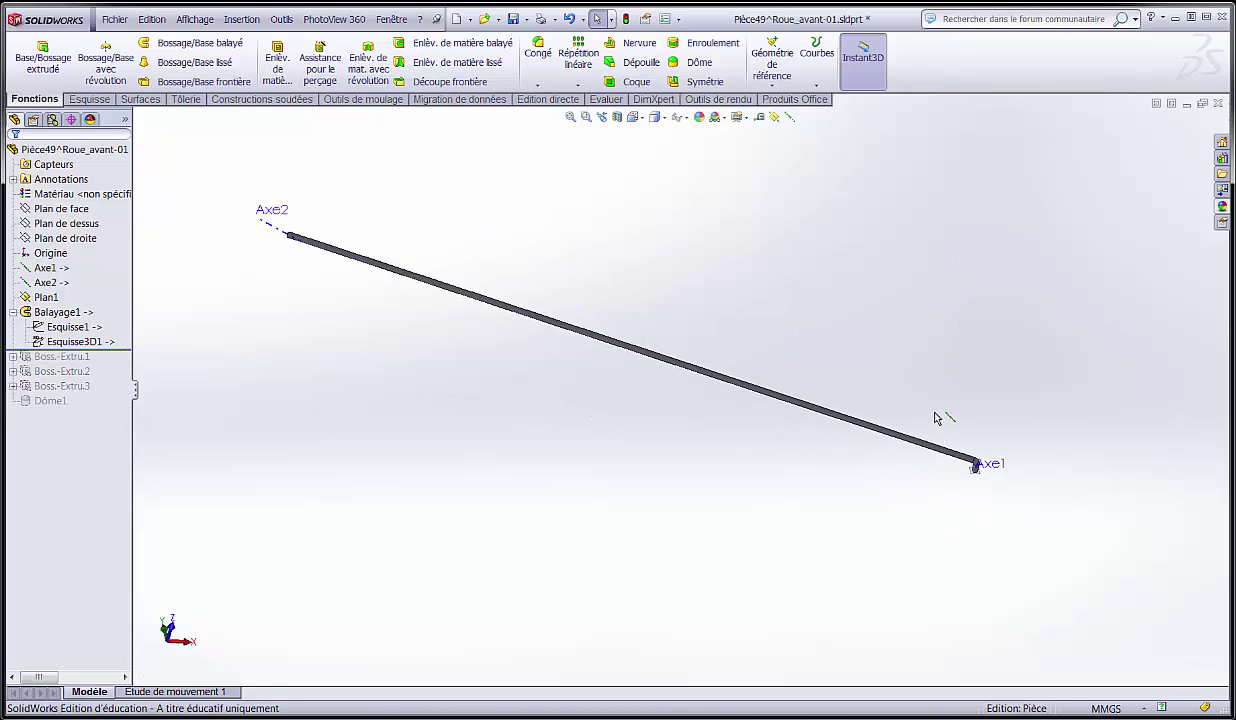
pyautogui.scroll(1, 583, 352)
pyautogui.scroll(1, 427, 323)
pyautogui.scroll(-2, 400, 332)
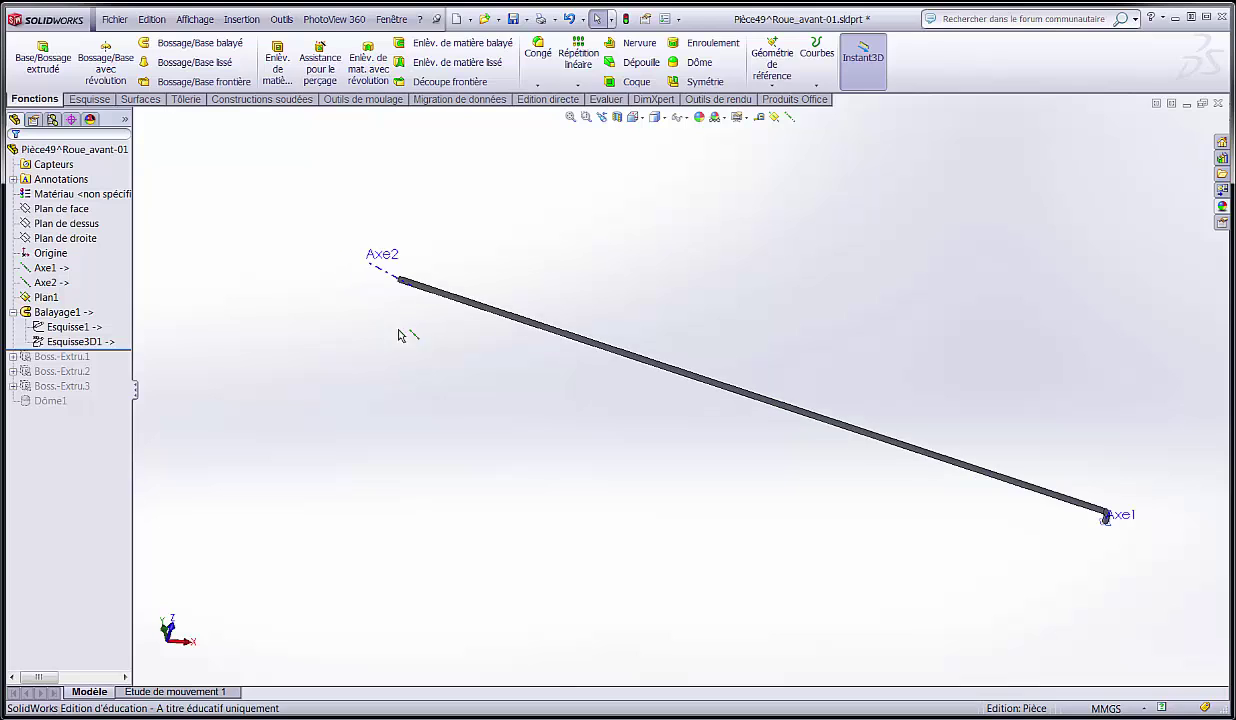
pyautogui.scroll(-3, 1090, 525)
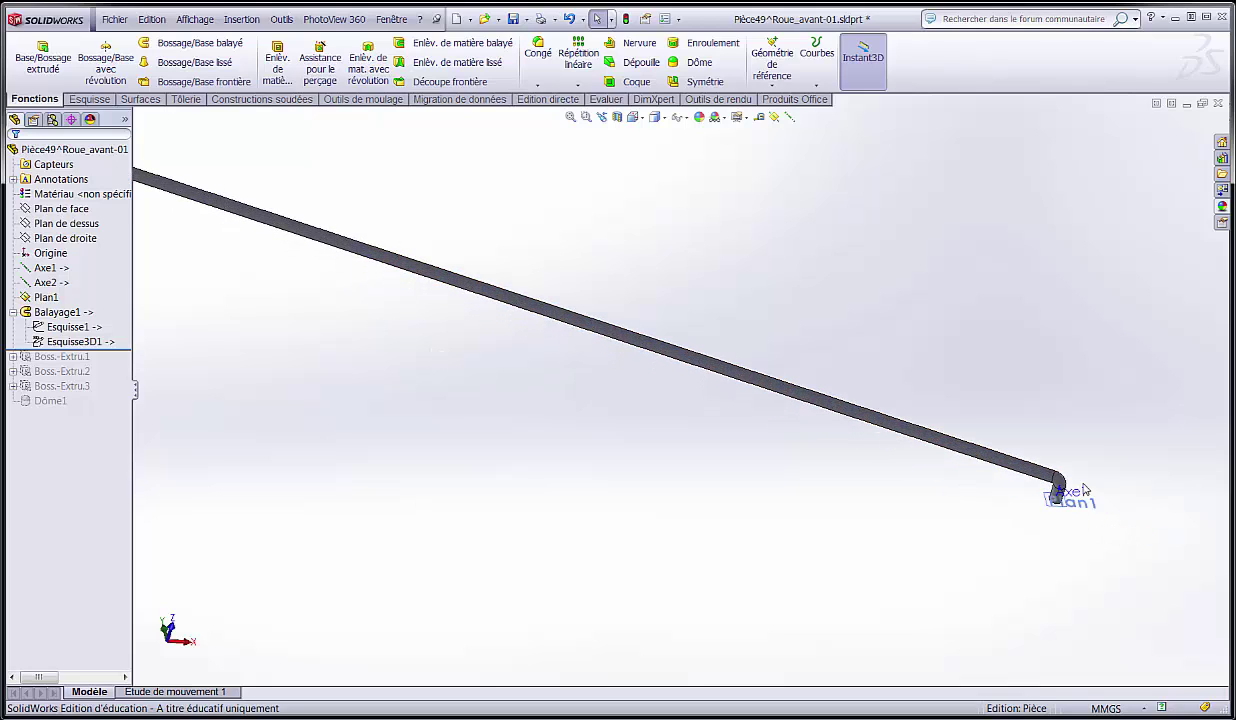
pyautogui.scroll(2, 342, 312)
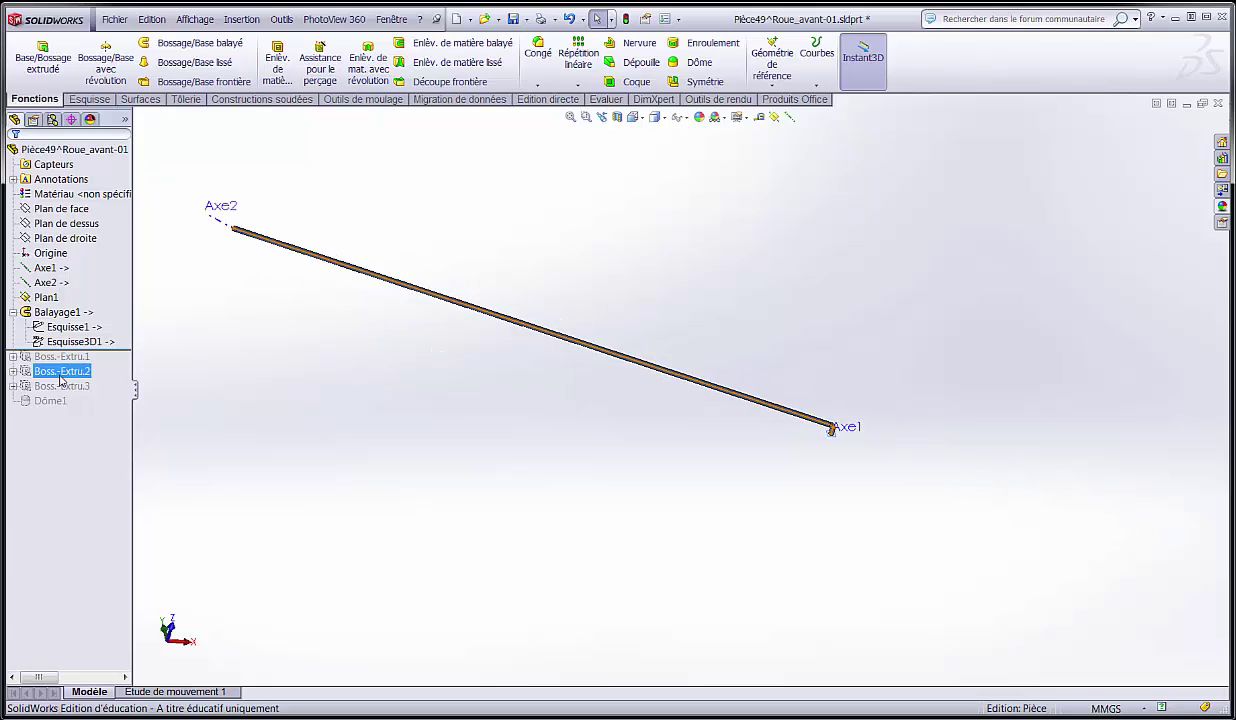
# - Roll the model forward past Boss.-Extru.1 to inspect the sleeve at the Axe2 end, and continue forward past Boss.-Extru.3
pyautogui.moveTo(125, 349); pyautogui.dragTo(124, 360)
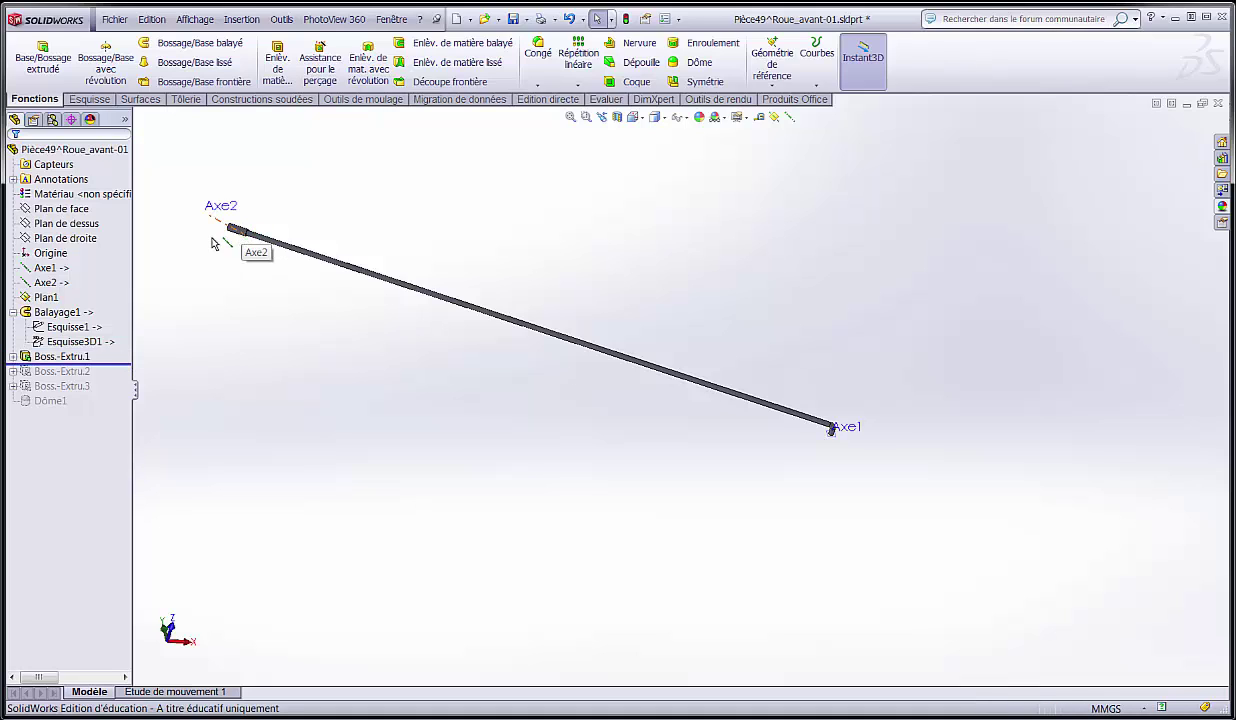
pyautogui.scroll(-2, 212, 243)
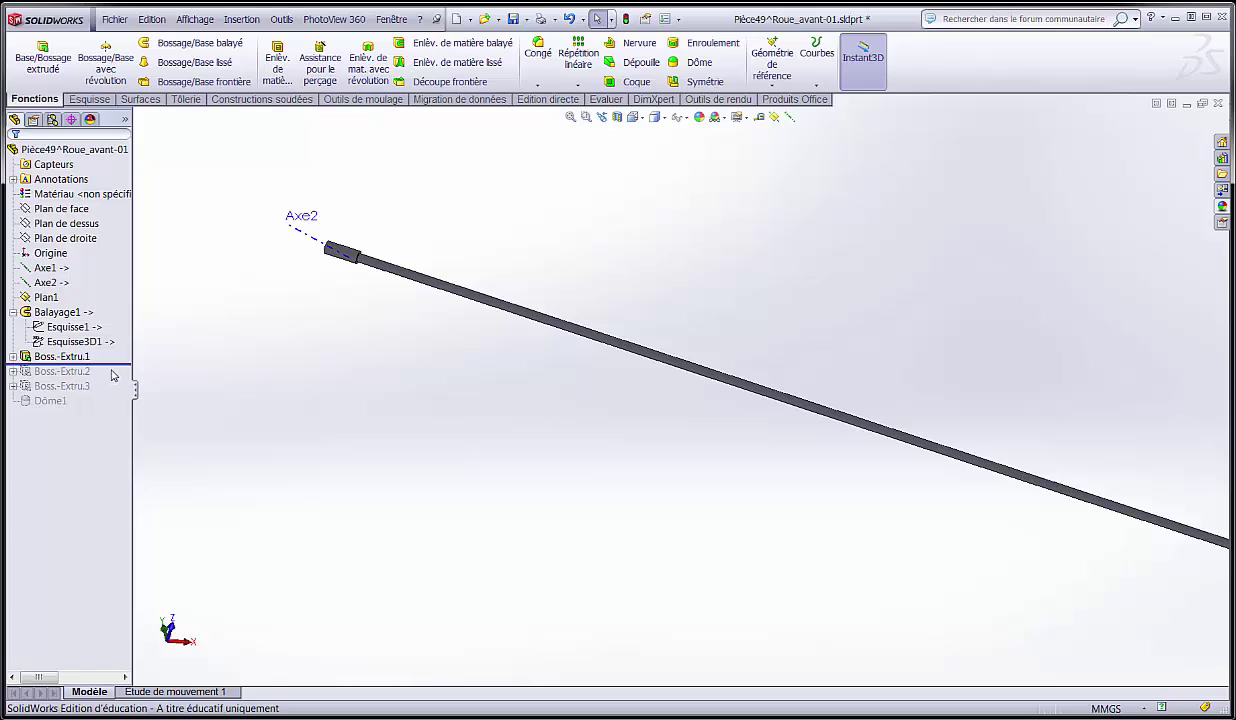
pyautogui.moveTo(122, 364); pyautogui.dragTo(117, 393)
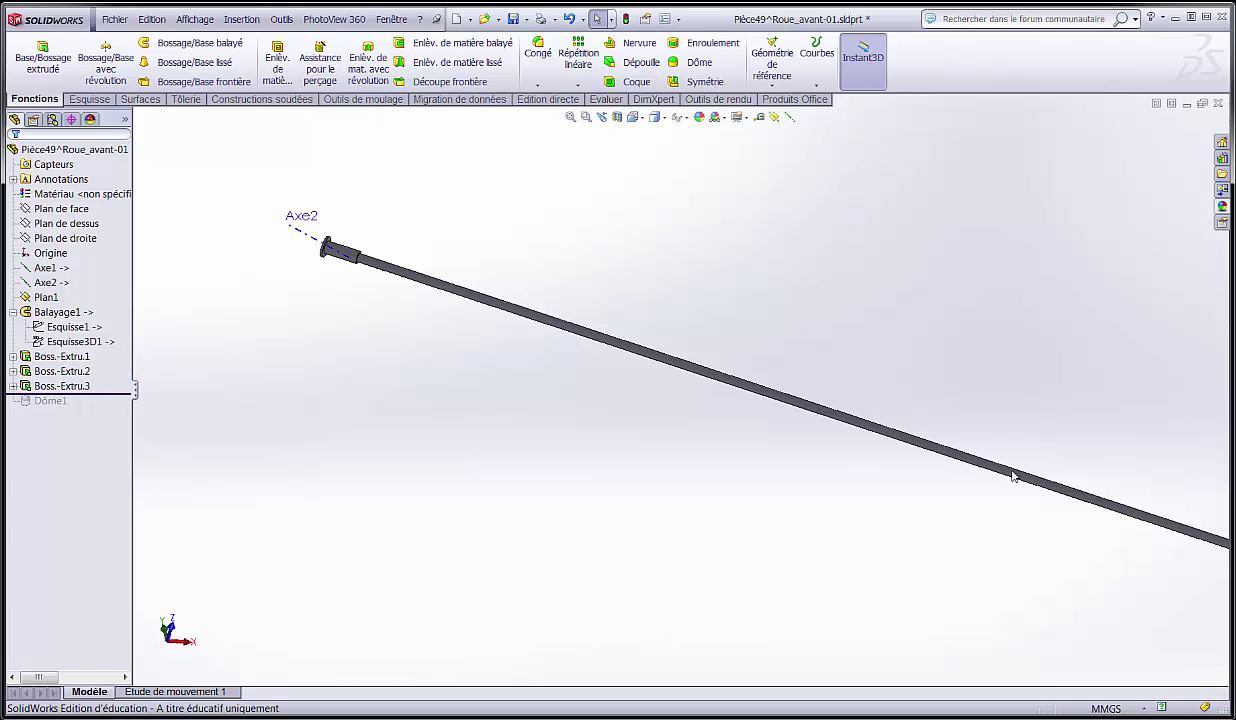
# - Highlight Boss.-Extru.3 and examine its collar on the bent Axe1 end of the spoke
pyautogui.scroll(3, 1014, 476)
pyautogui.scroll(-3, 1012, 484)
pyautogui.scroll(-5, 905, 378)
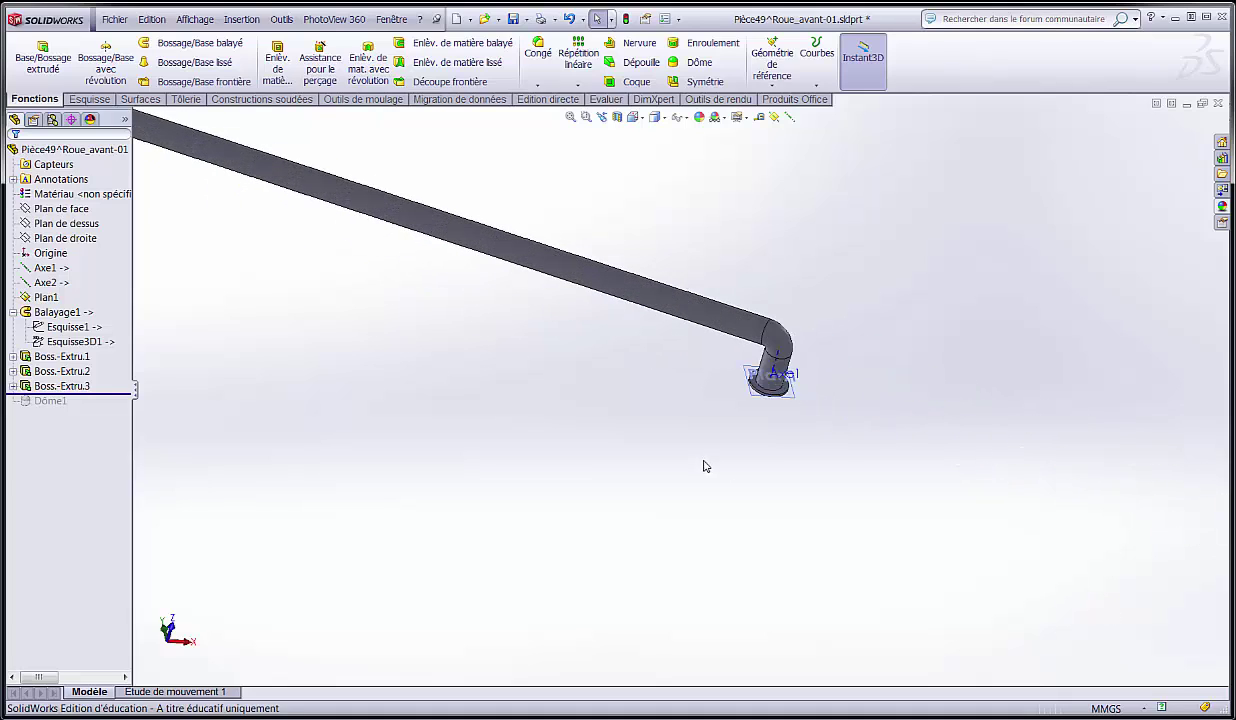
pyautogui.click(58, 386)
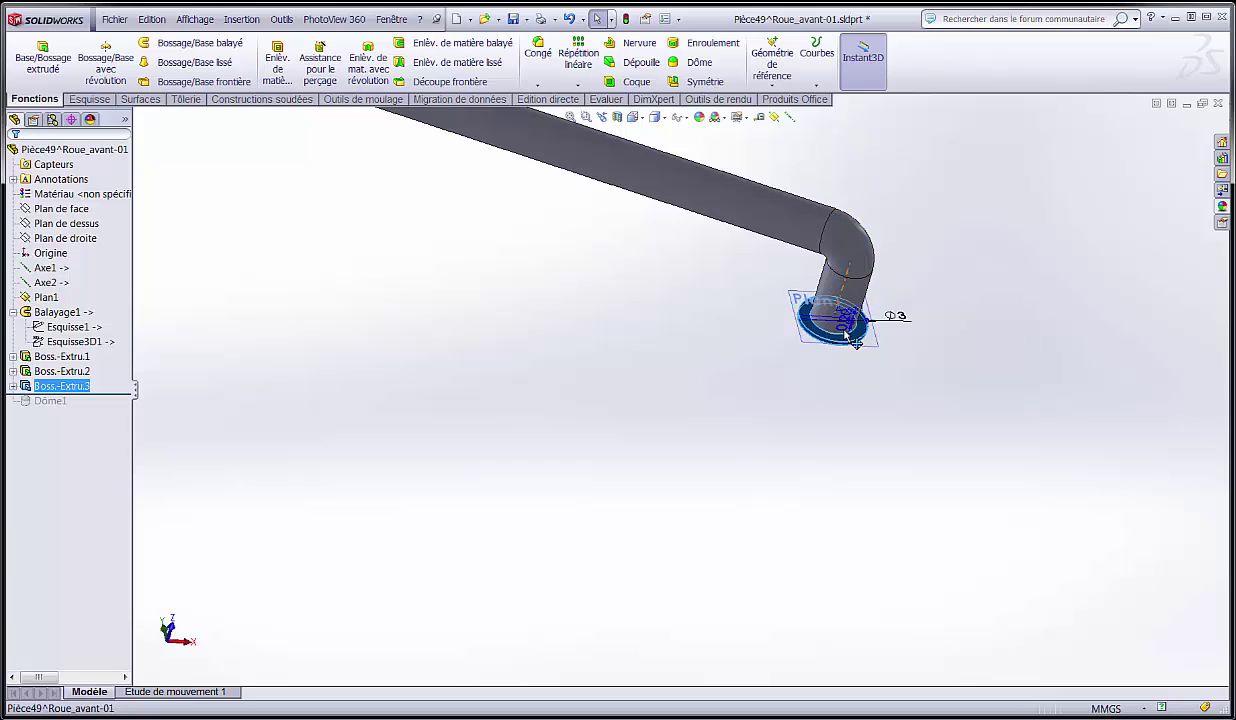
pyautogui.moveTo(855, 342); pyautogui.dragTo(835, 318, button='middle')
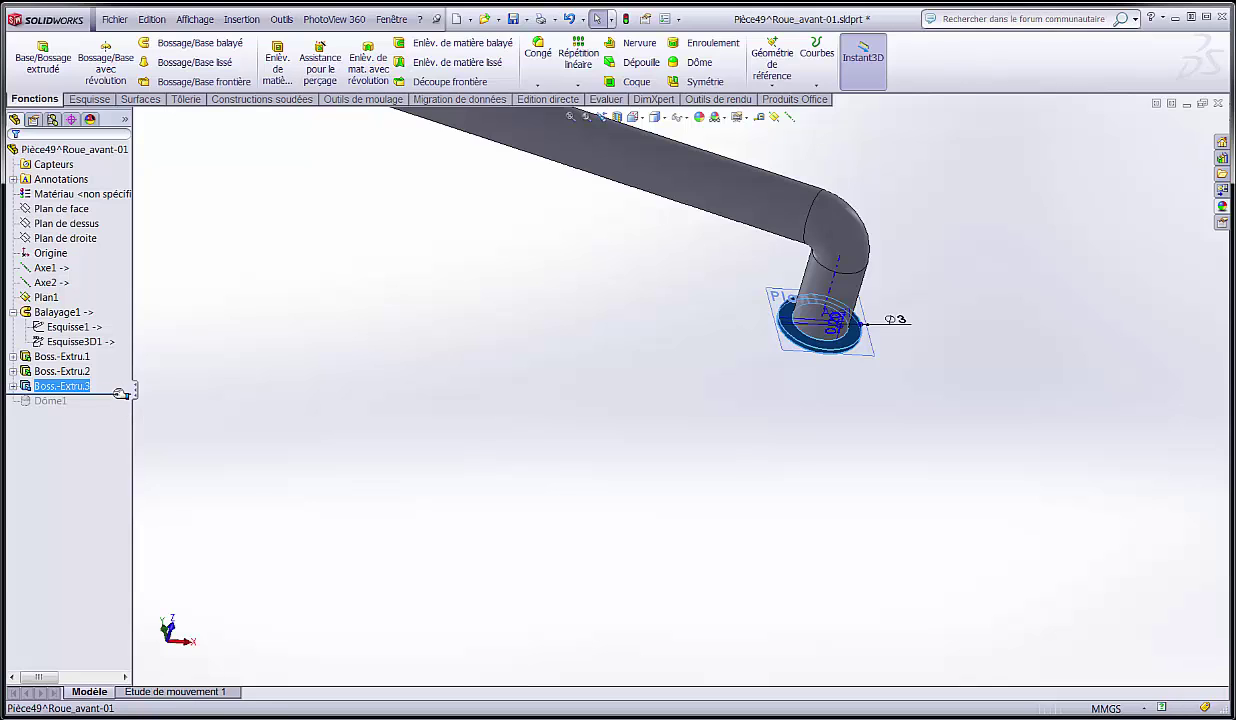
# - Roll the model forward to include Dôme1 and examine the domed head at the bent end
pyautogui.moveTo(120, 393); pyautogui.dragTo(120, 408)
pyautogui.click(50, 400)
pyautogui.moveTo(698, 337); pyautogui.dragTo(709, 272, button='middle')
pyautogui.scroll(4, 411, 306)
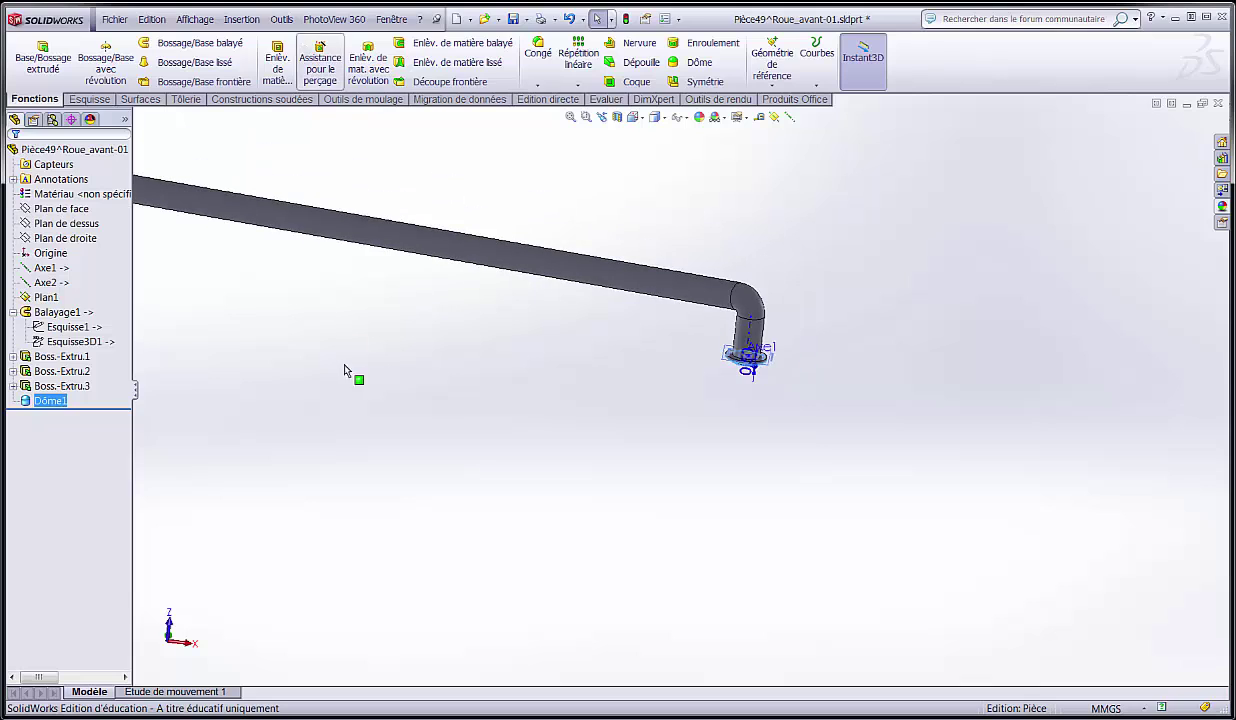
pyautogui.scroll(3, 344, 371)
pyautogui.scroll(2, 158, 296)
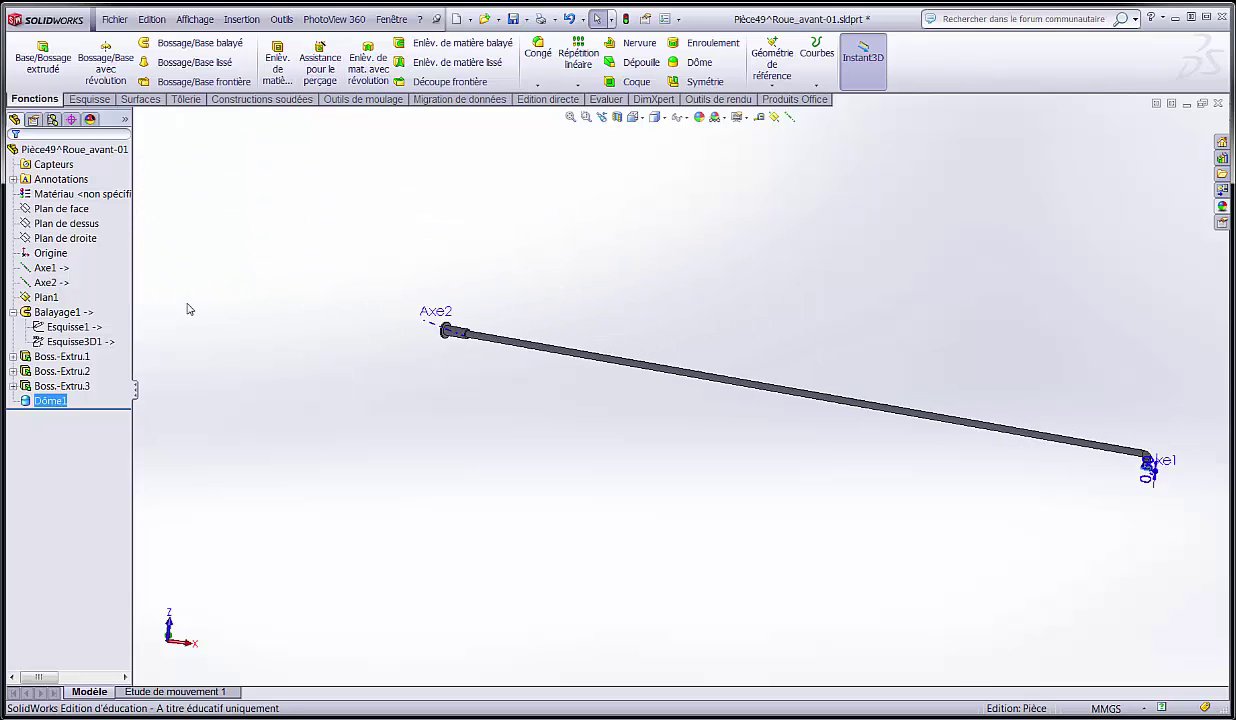
# - Highlight Boss.-Extru.1 and inspect the cylindrical sleeve at the Axe2 end with its dimensions
pyautogui.scroll(-3, 190, 309)
pyautogui.scroll(-2, 875, 433)
pyautogui.click(61, 356)
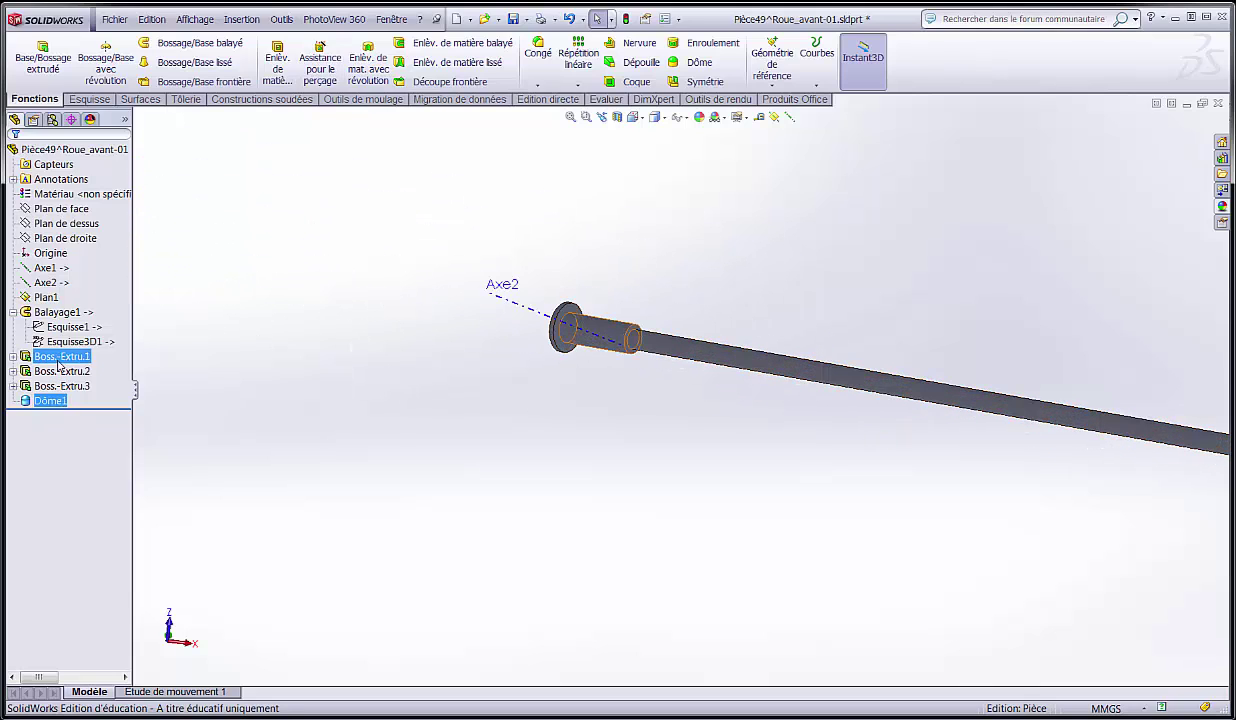
pyautogui.moveTo(472, 447)
pyautogui.mouseDown(button='middle')
pyautogui.moveTo(521, 506)
pyautogui.moveTo(504, 231)
pyautogui.mouseUp(button='middle')
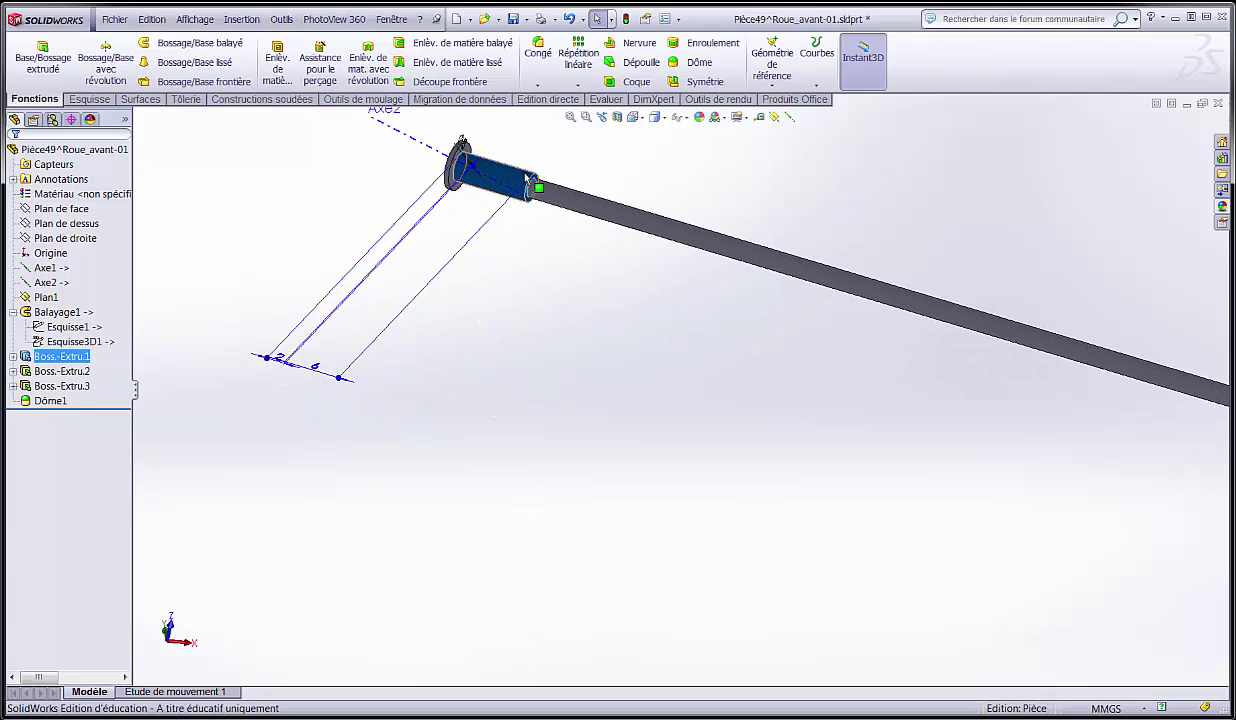
pyautogui.scroll(1, 432, 148)
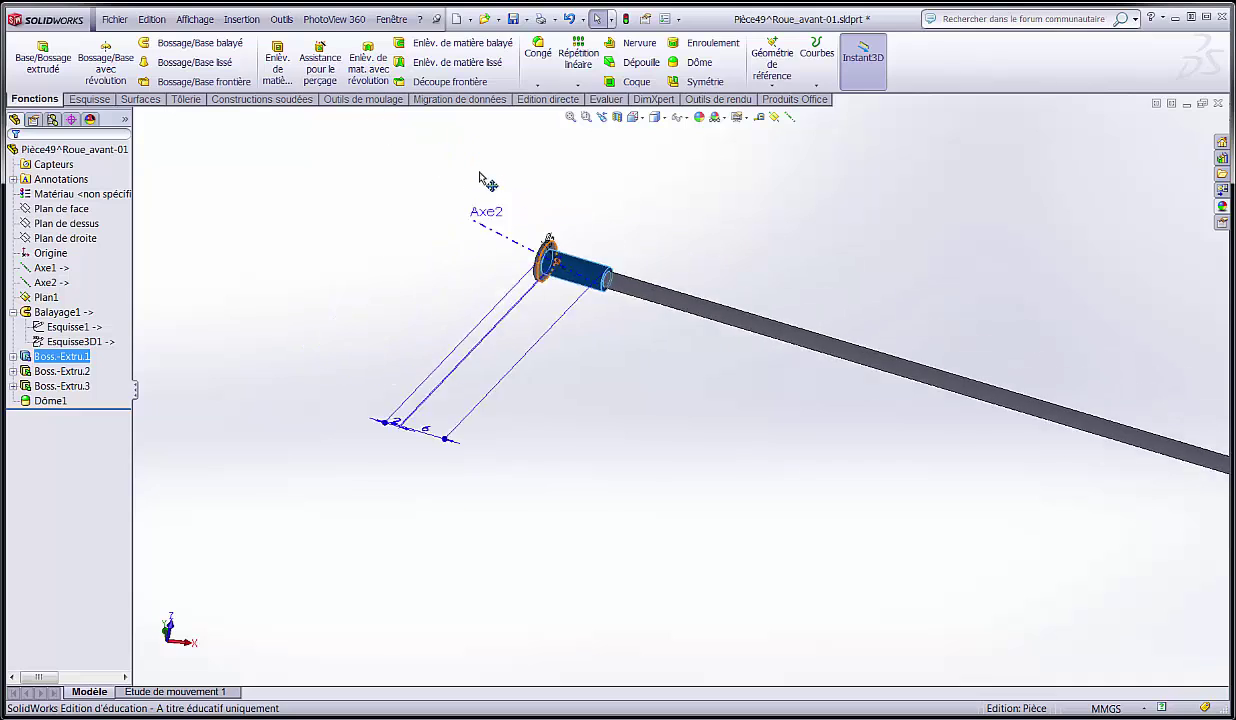
pyautogui.scroll(-3, 486, 180)
# - Highlight Boss.-Extru.2 to inspect the flange on the sleeve's outer end, and review the complete spoke
pyautogui.keyDown('ctrl'); pyautogui.click(65, 370); pyautogui.keyUp('ctrl')
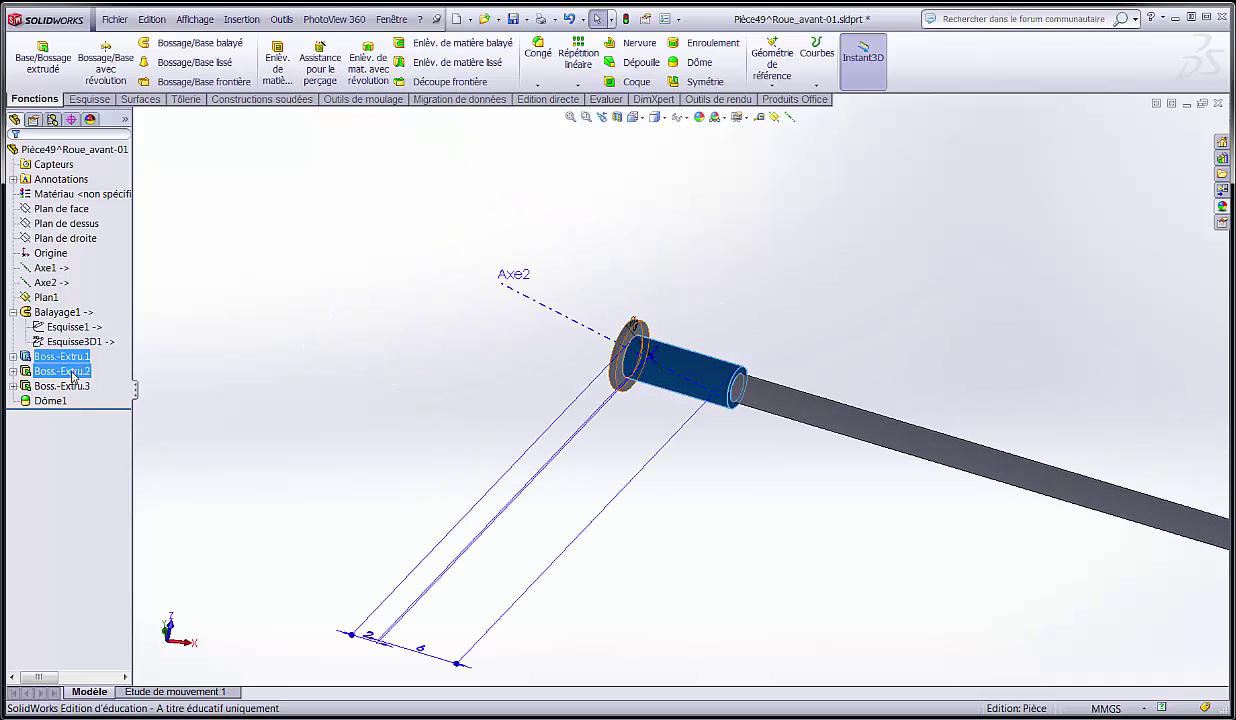
pyautogui.click(70, 372)
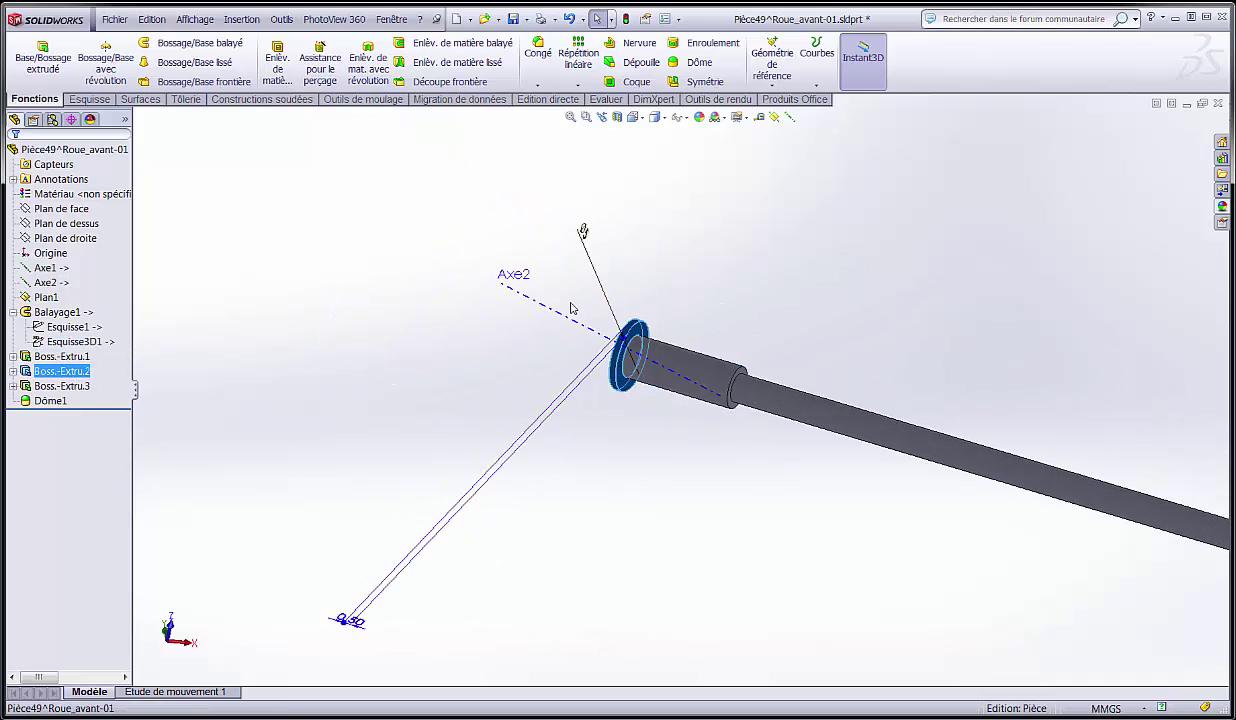
pyautogui.scroll(10, 742, 343)
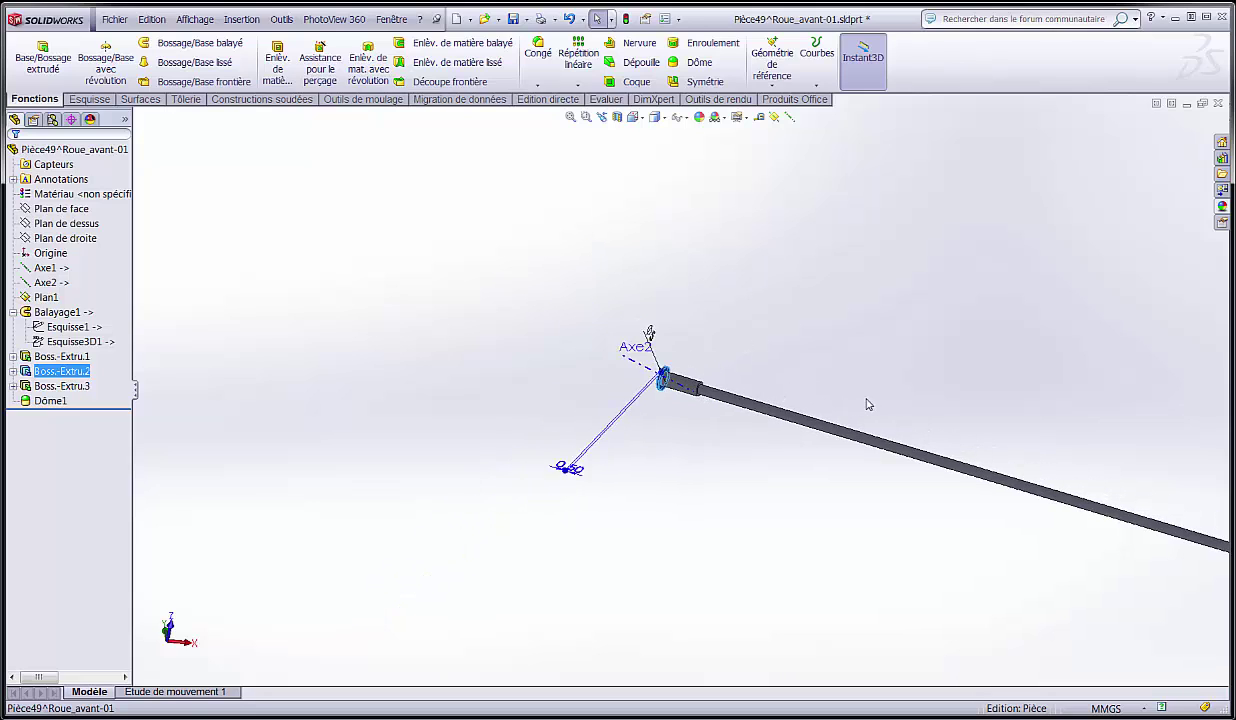
pyautogui.scroll(-5, 925, 478)
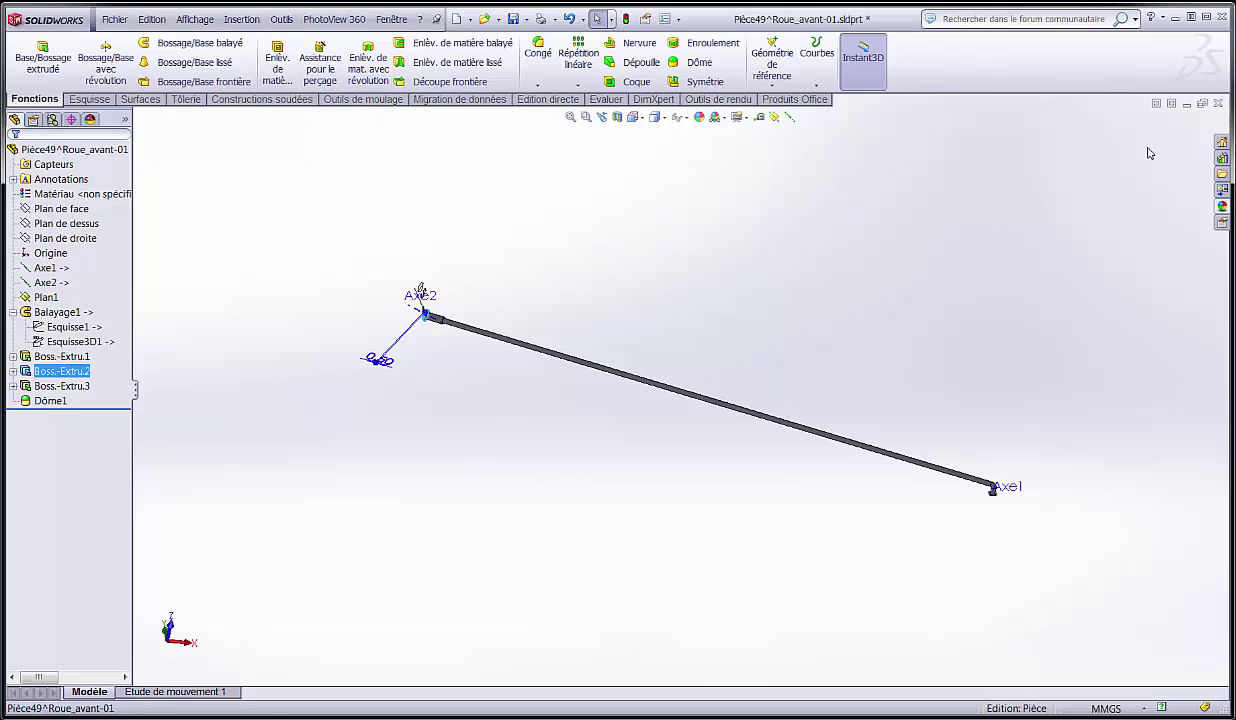
# - Close the Pièce49 spoke part without saving its changes and return to the Roue_avant-01 assembly
pyautogui.click(845, 273)
pyautogui.hotkey('ctrl', 'w')
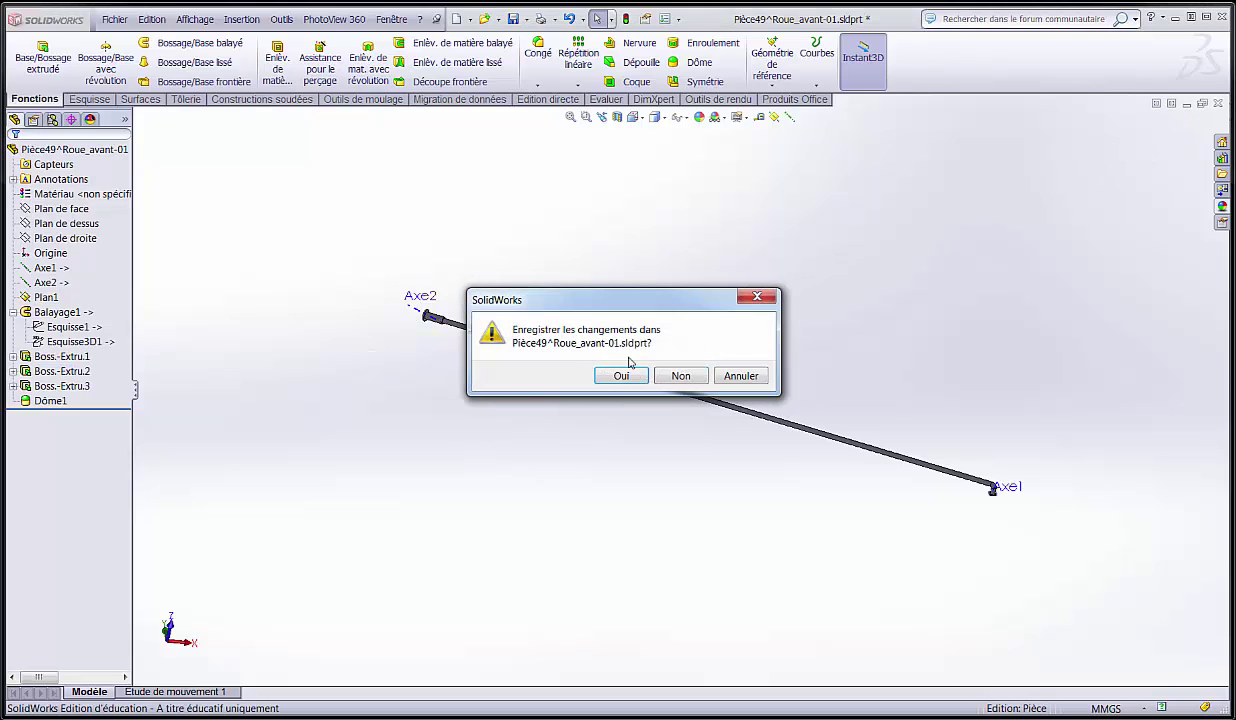
pyautogui.click(678, 377)
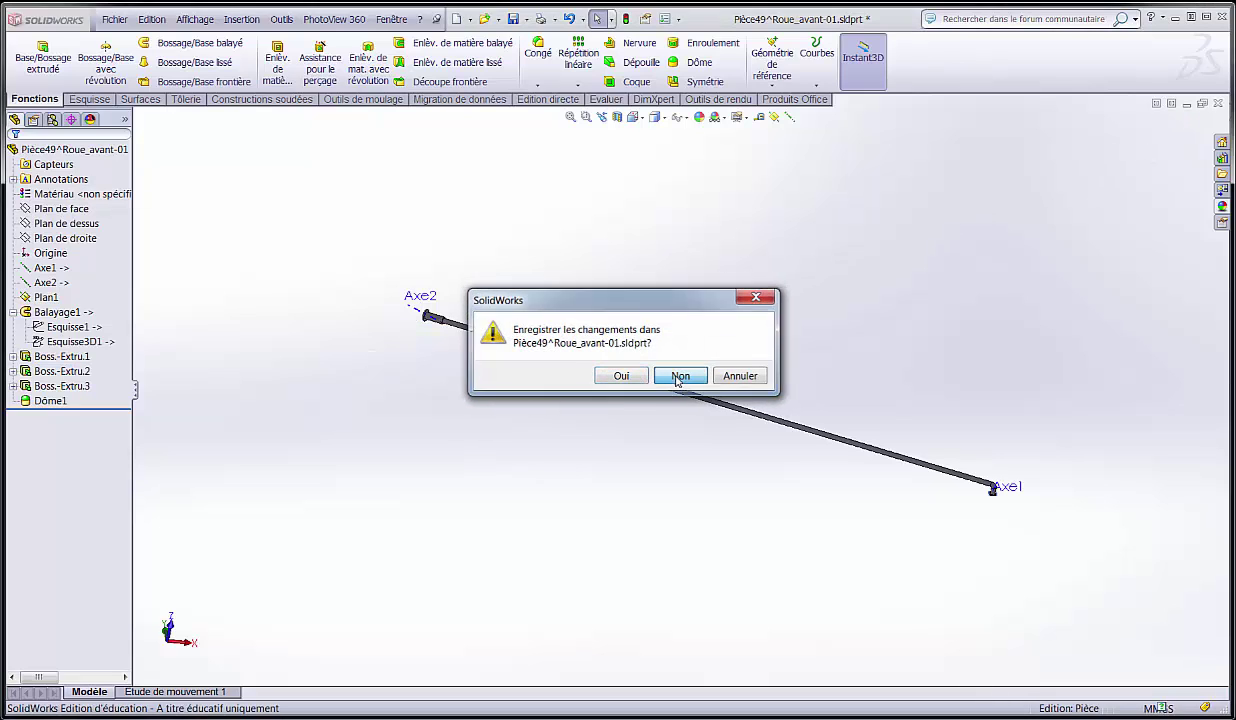
pyautogui.click(691, 430)
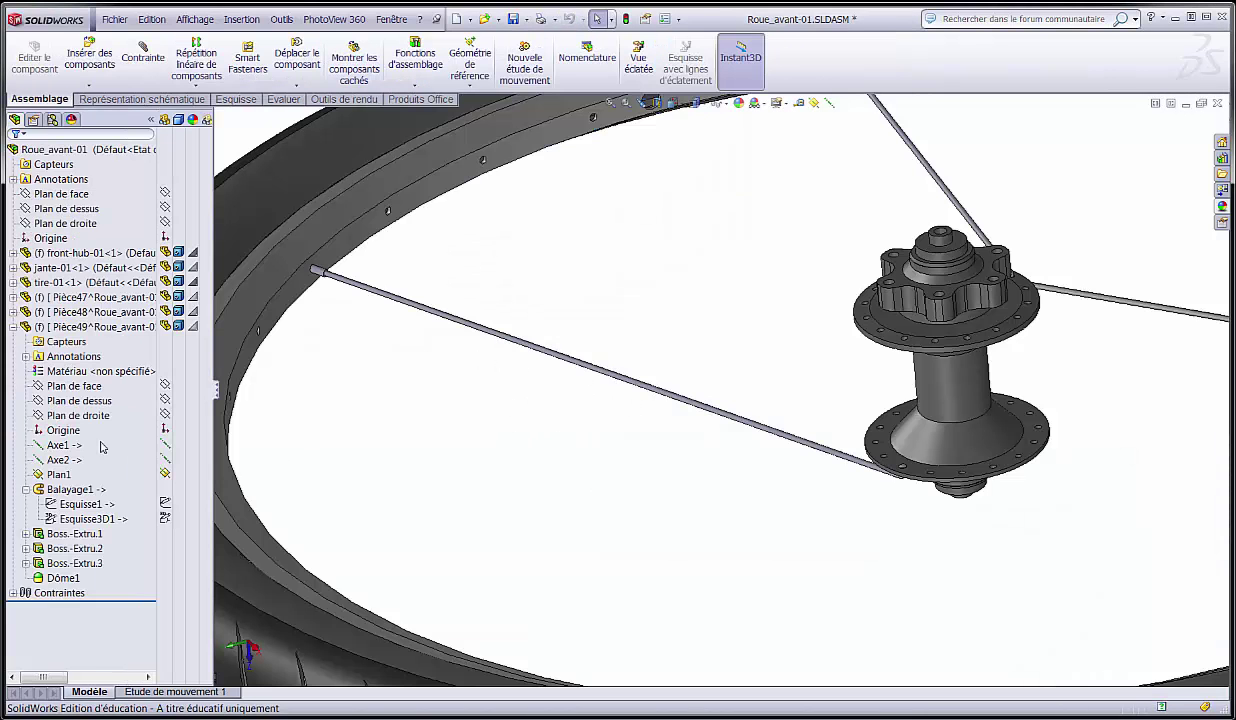
# - Collapse the Pièce49 component's feature list in the assembly and clear the selection
pyautogui.click(14, 326)
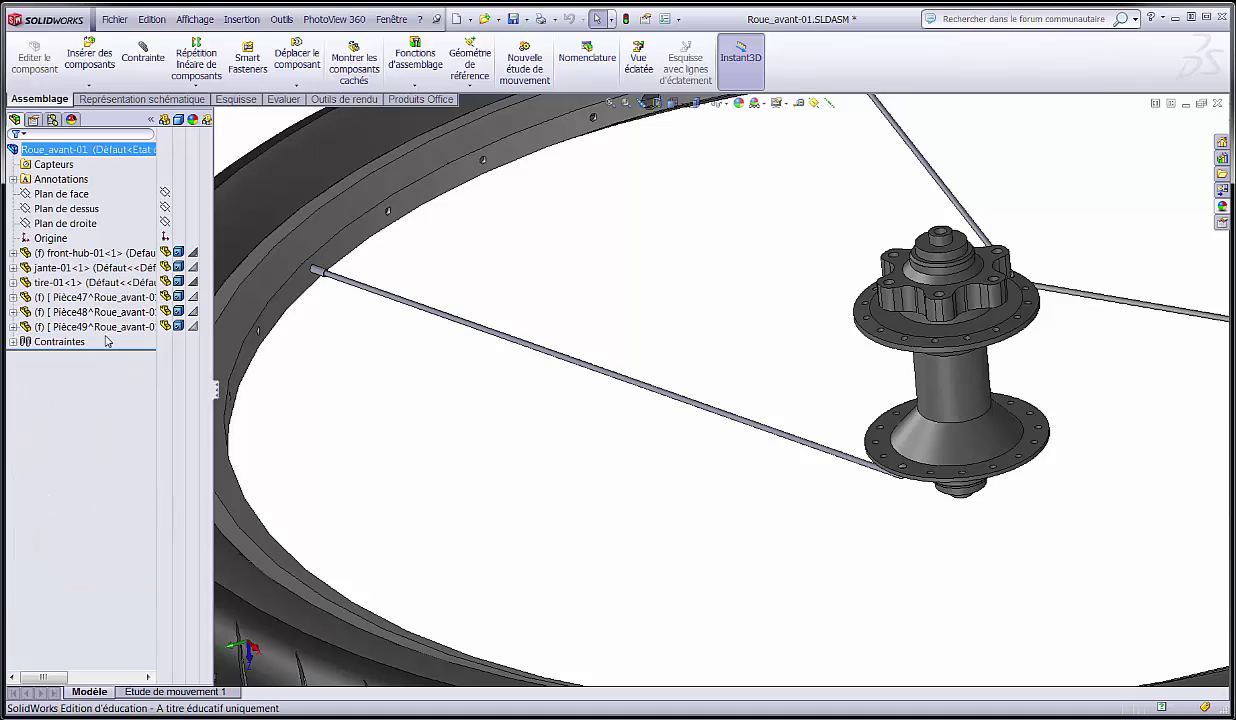
pyautogui.click(100, 333)
pyautogui.click(701, 459)
pyautogui.scroll(3, 701, 459)
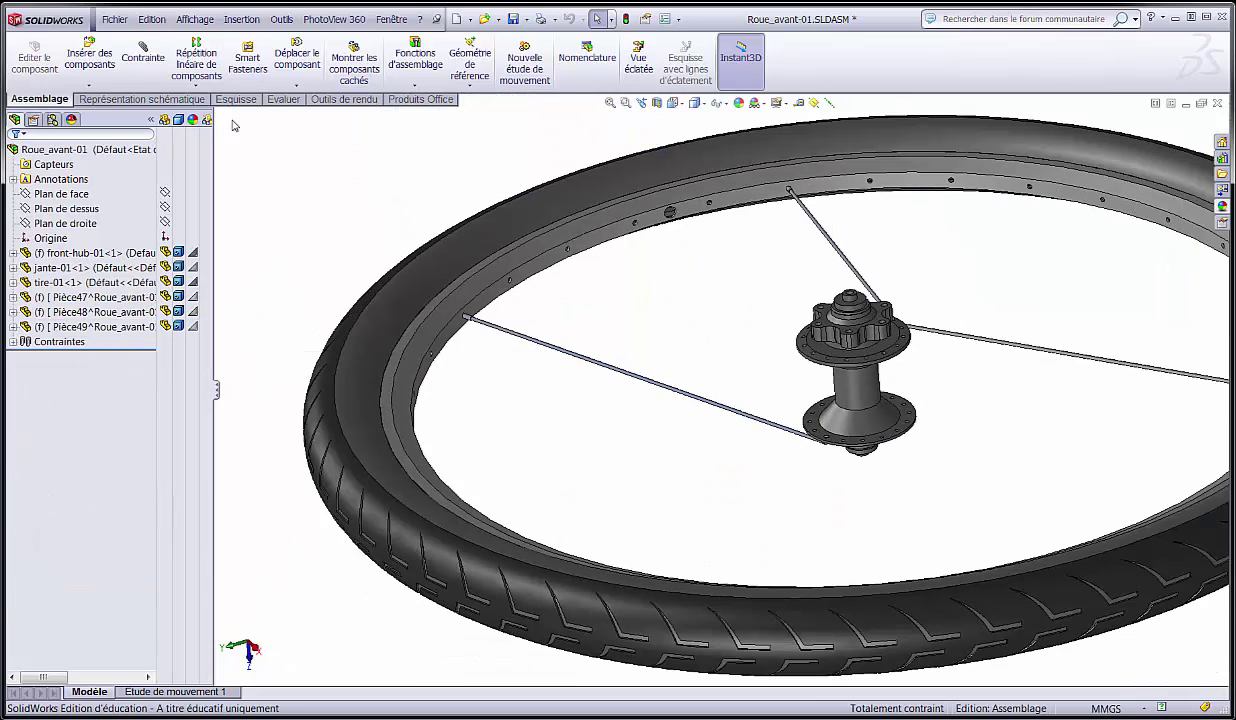
# - Create a new part directly within the Roue_avant-01 assembly, leaving the existing-component insertion
pyautogui.click(88, 70)
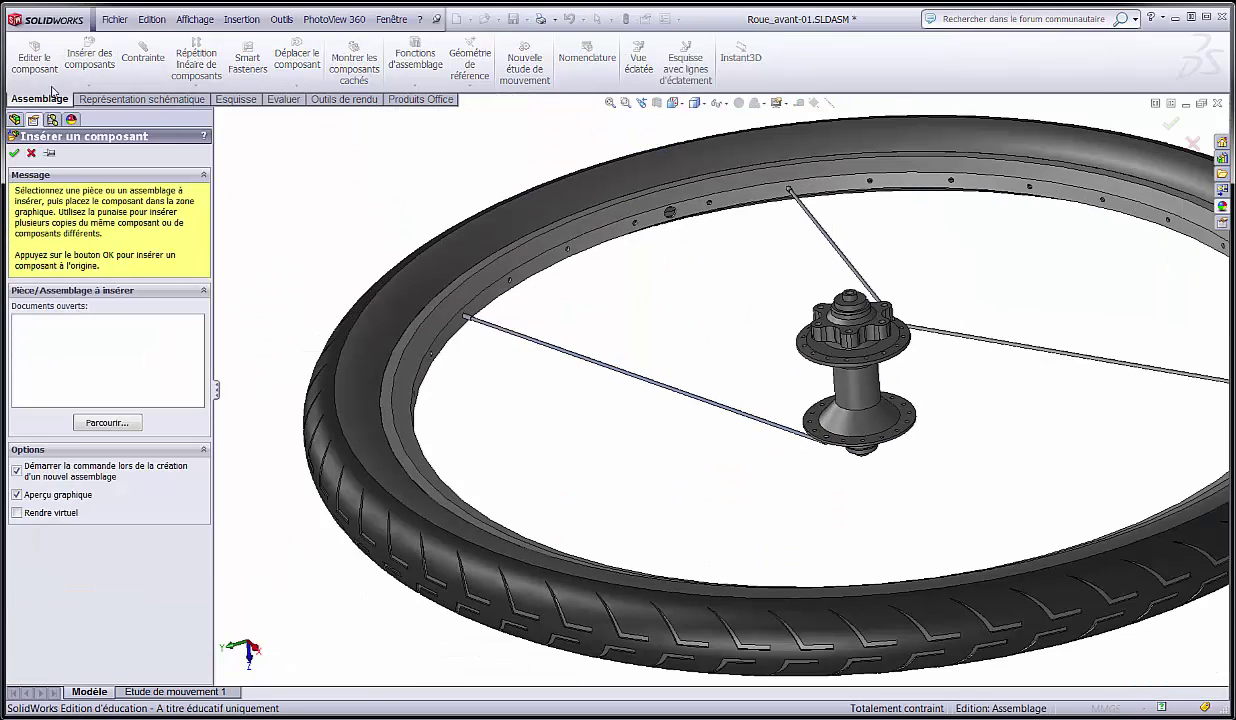
pyautogui.click(31, 153)
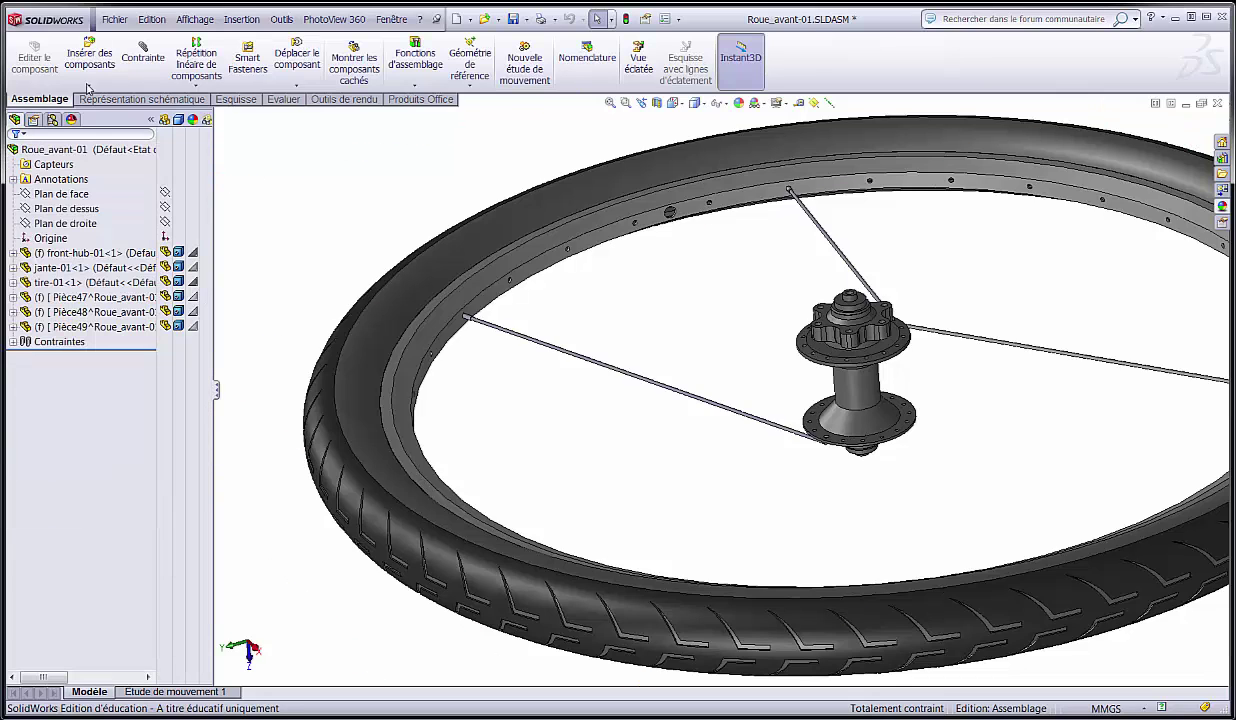
pyautogui.click(90, 87)
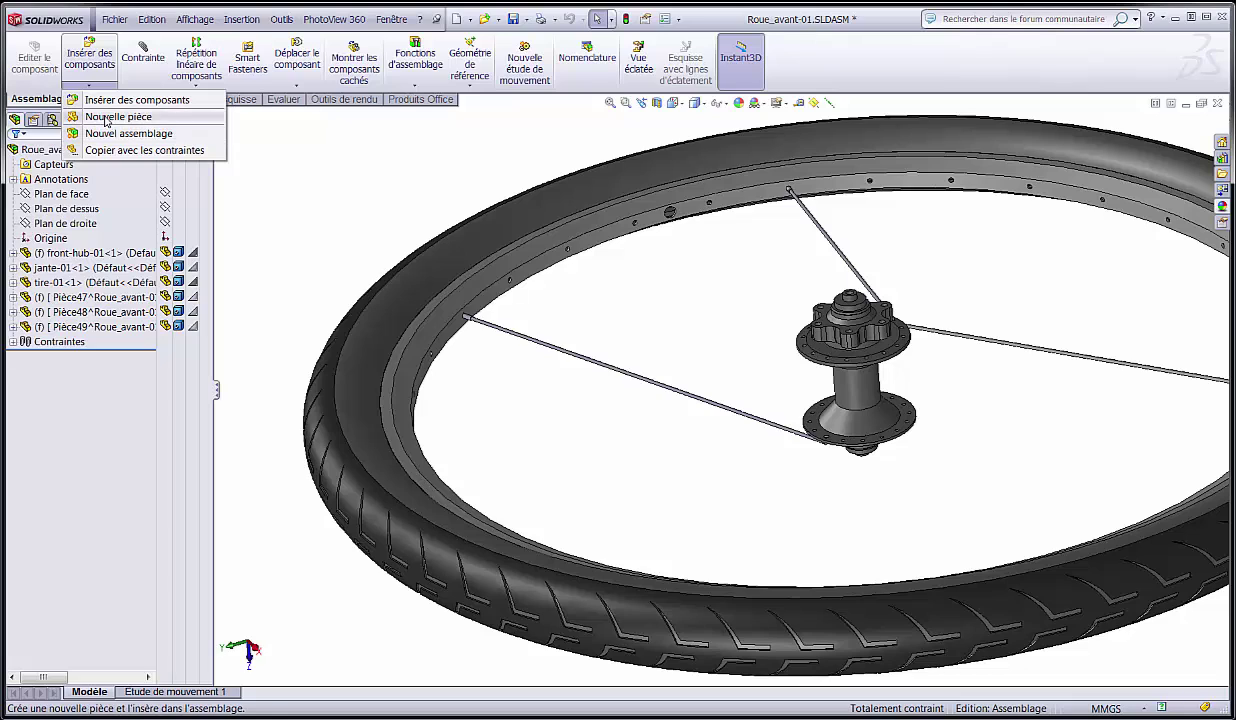
pyautogui.click(105, 117)
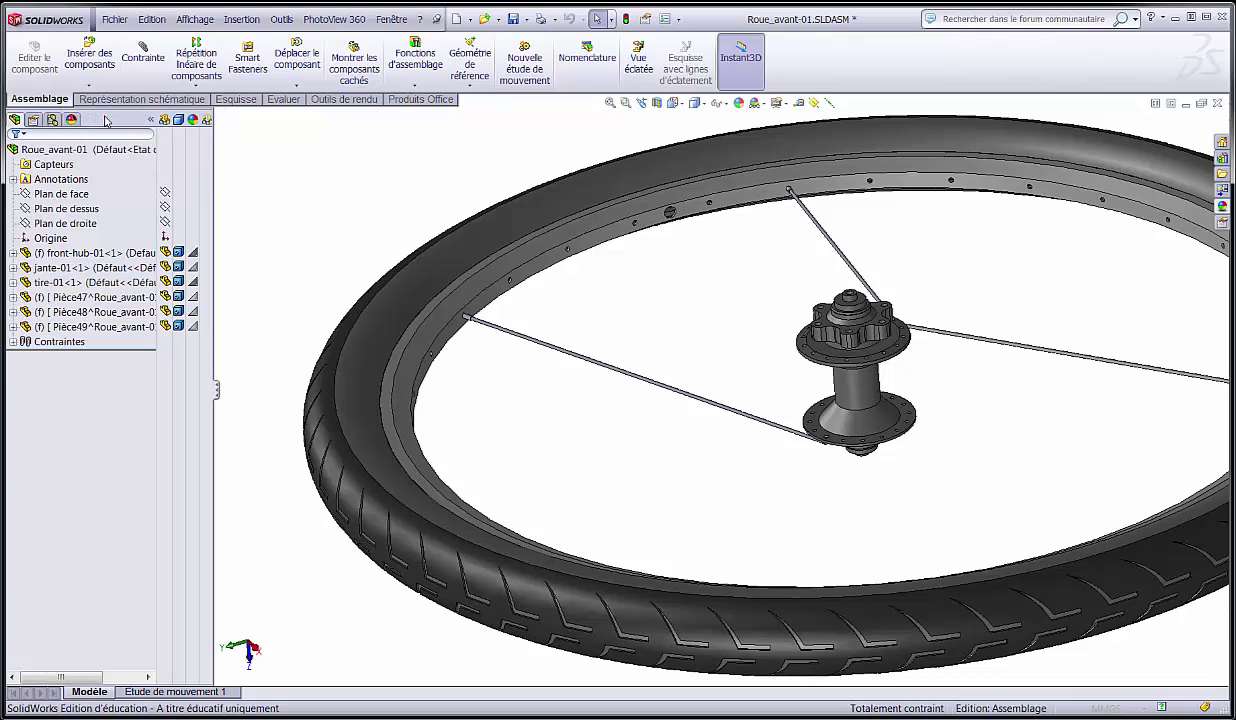
# - Place the new part in an empty area of the assembly, without choosing a face or plane
pyautogui.scroll(-2, 866, 476)
pyautogui.scroll(-3, 830, 455)
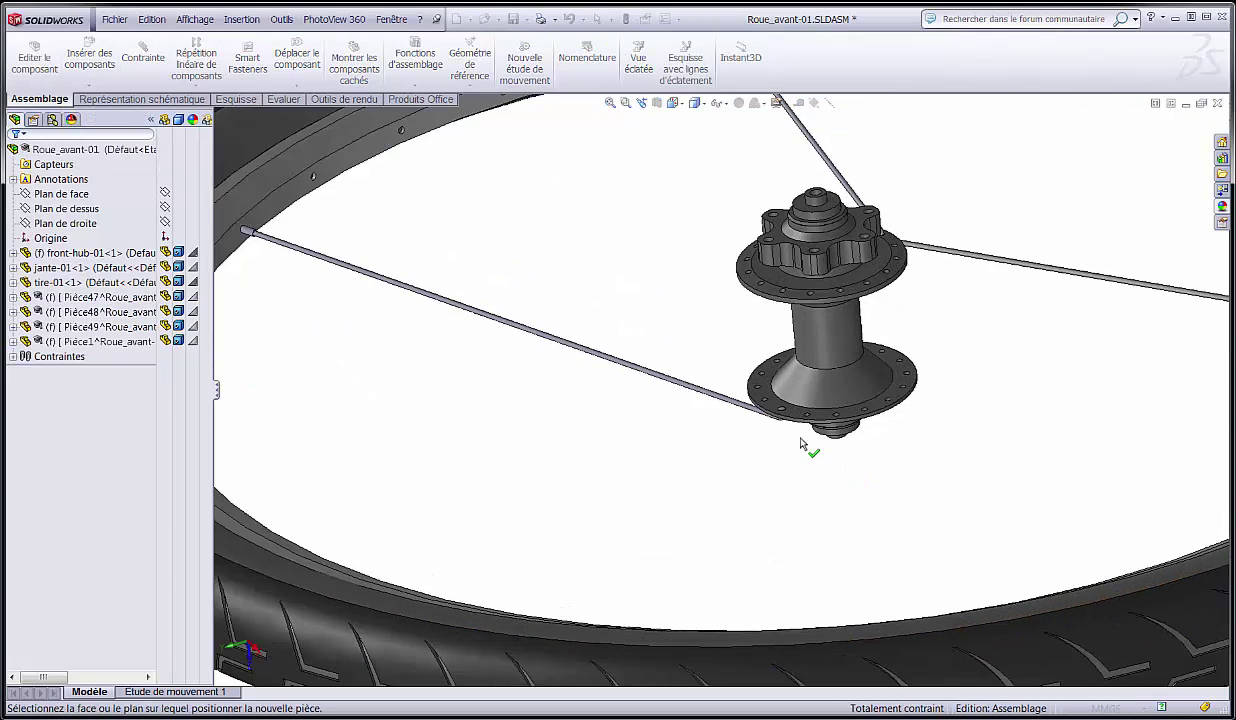
pyautogui.scroll(2, 630, 443)
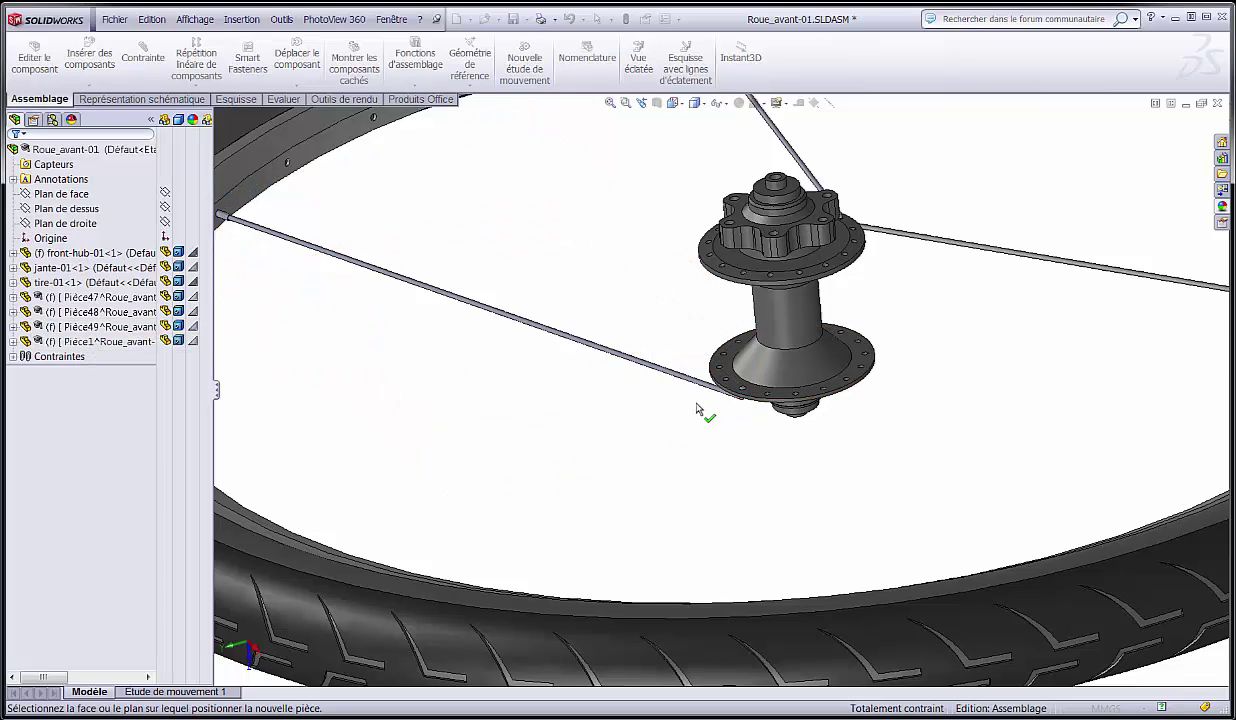
pyautogui.scroll(3, 708, 405)
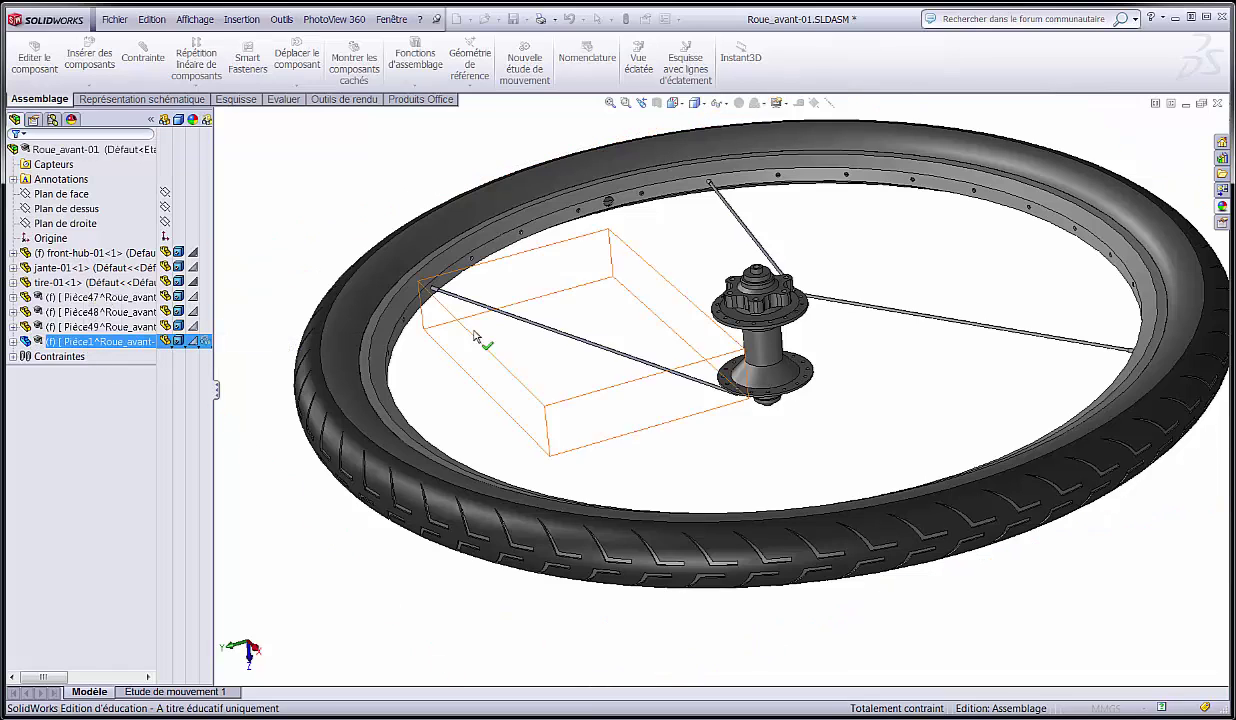
pyautogui.rightClick(62, 343)
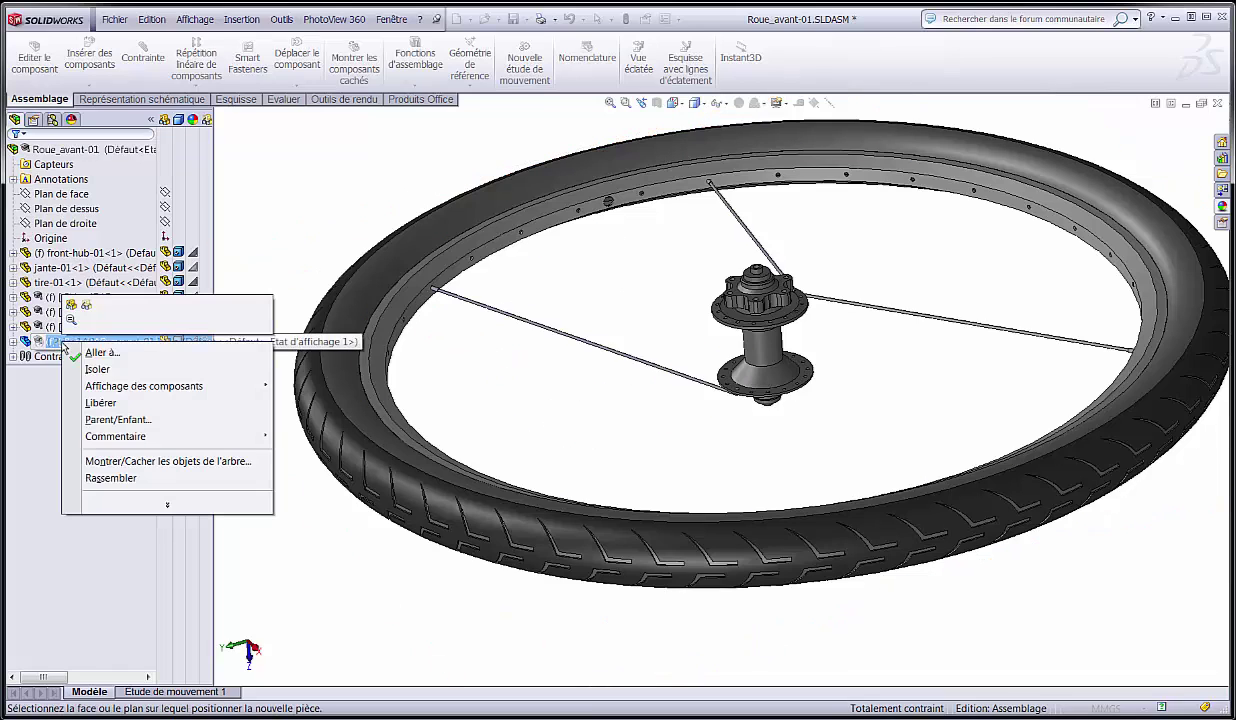
pyautogui.click(330, 215)
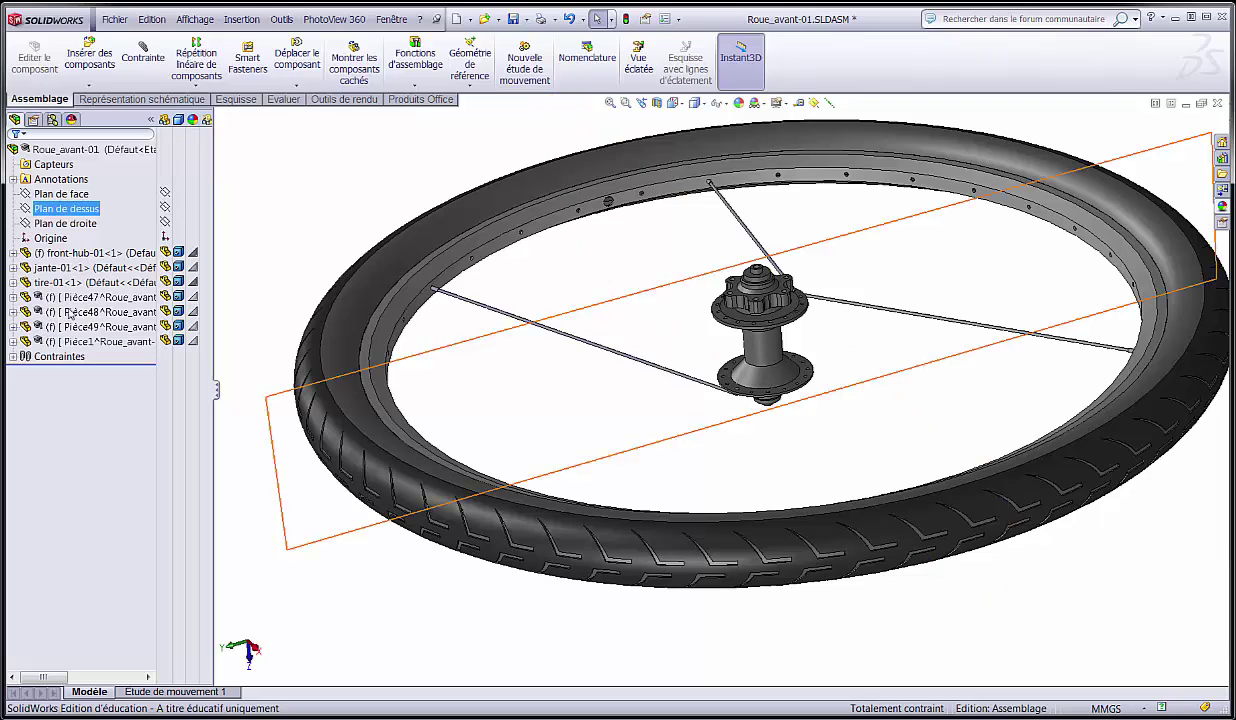
# - Open the new Pièce1 component for editing in the context of the assembly
pyautogui.click(78, 342)
pyautogui.rightClick(78, 342)
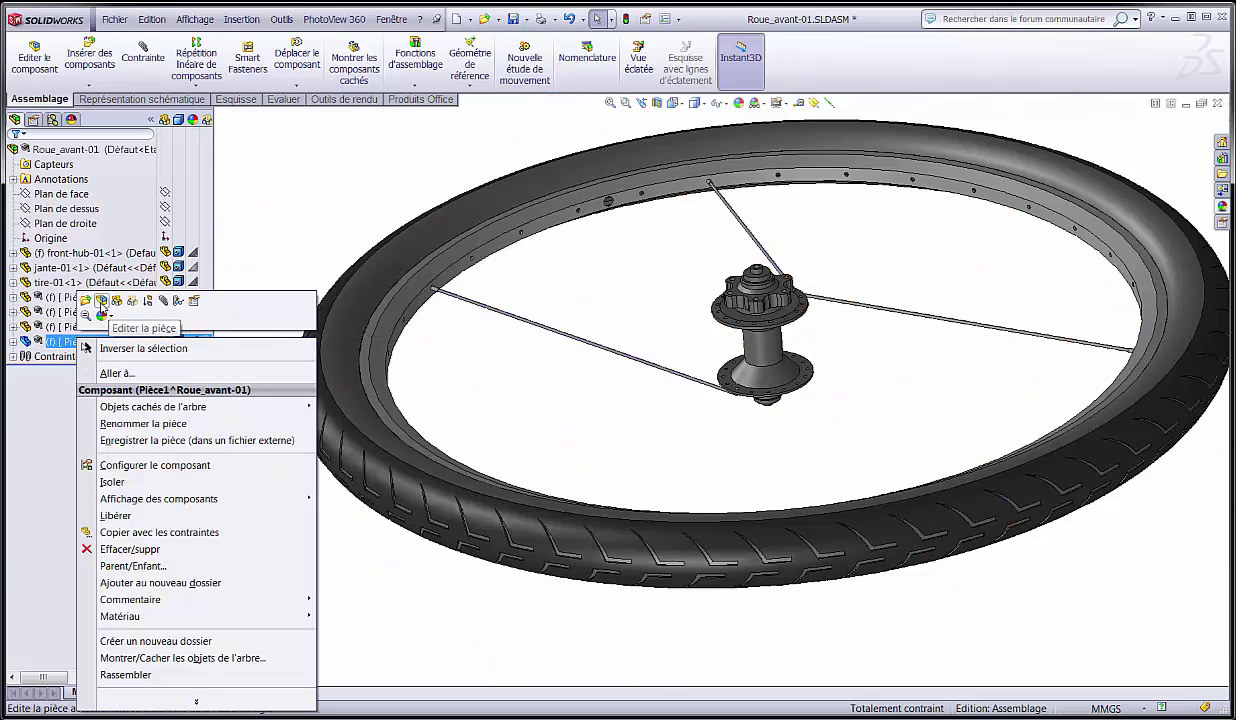
pyautogui.click(101, 302)
# - In a new 3D sketch, draw a short line near the lower hub flange and a long connected line towards the rim
pyautogui.scroll(-5, 700, 425)
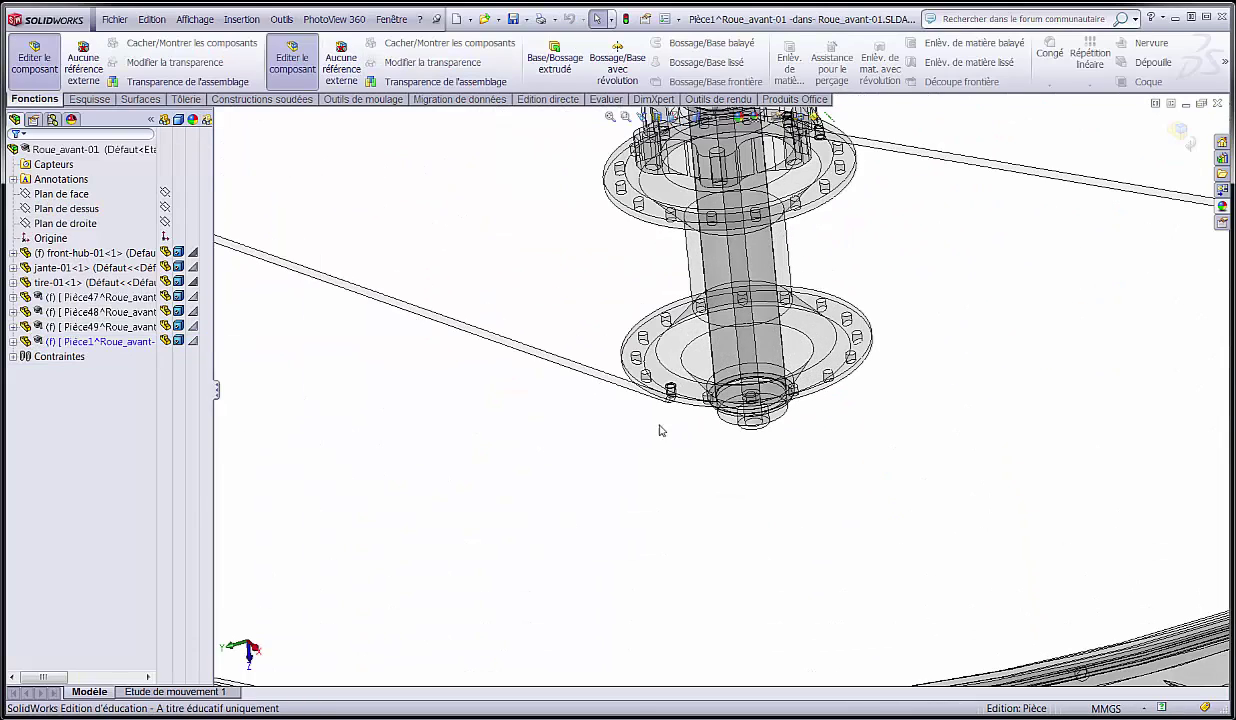
pyautogui.click(88, 100)
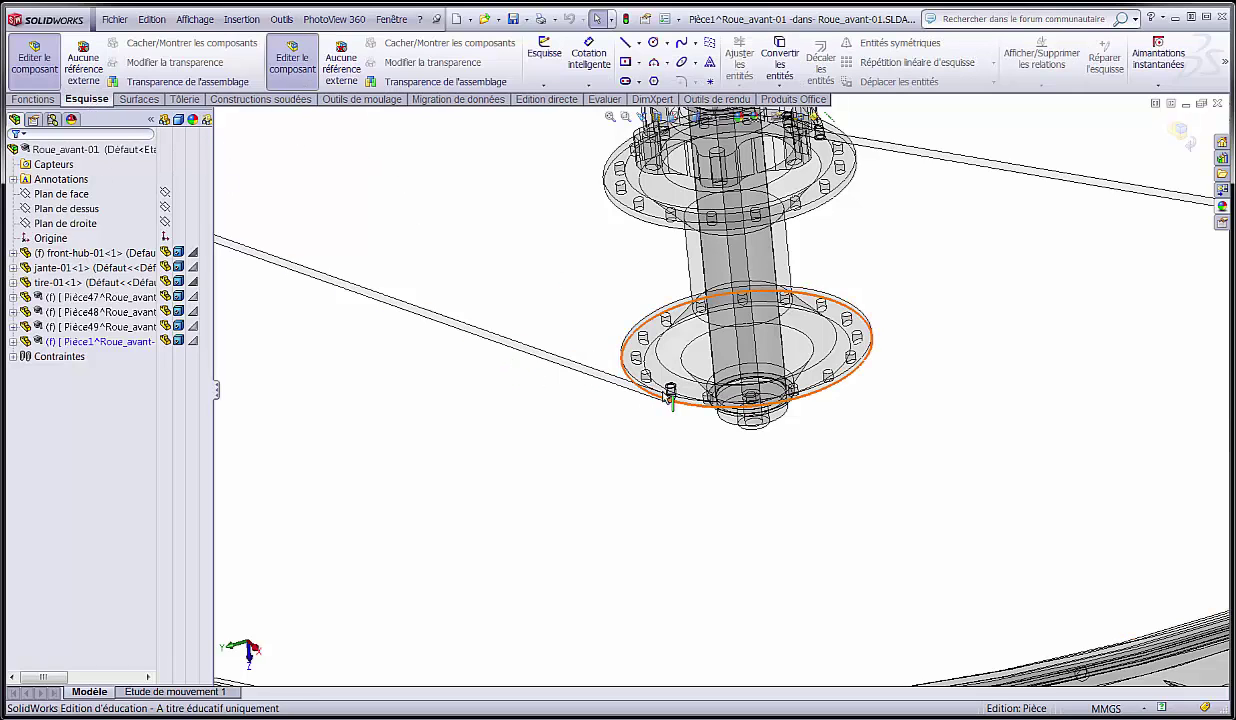
pyautogui.scroll(5, 655, 412)
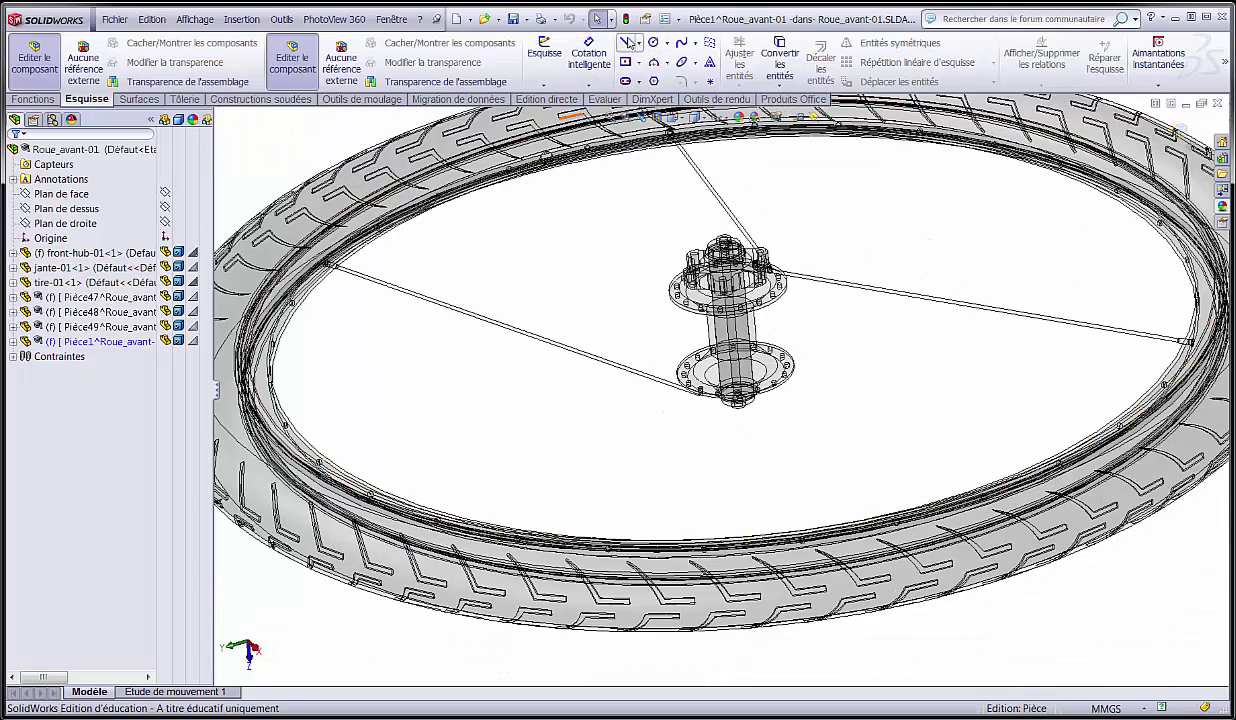
pyautogui.click(544, 86)
pyautogui.click(570, 117)
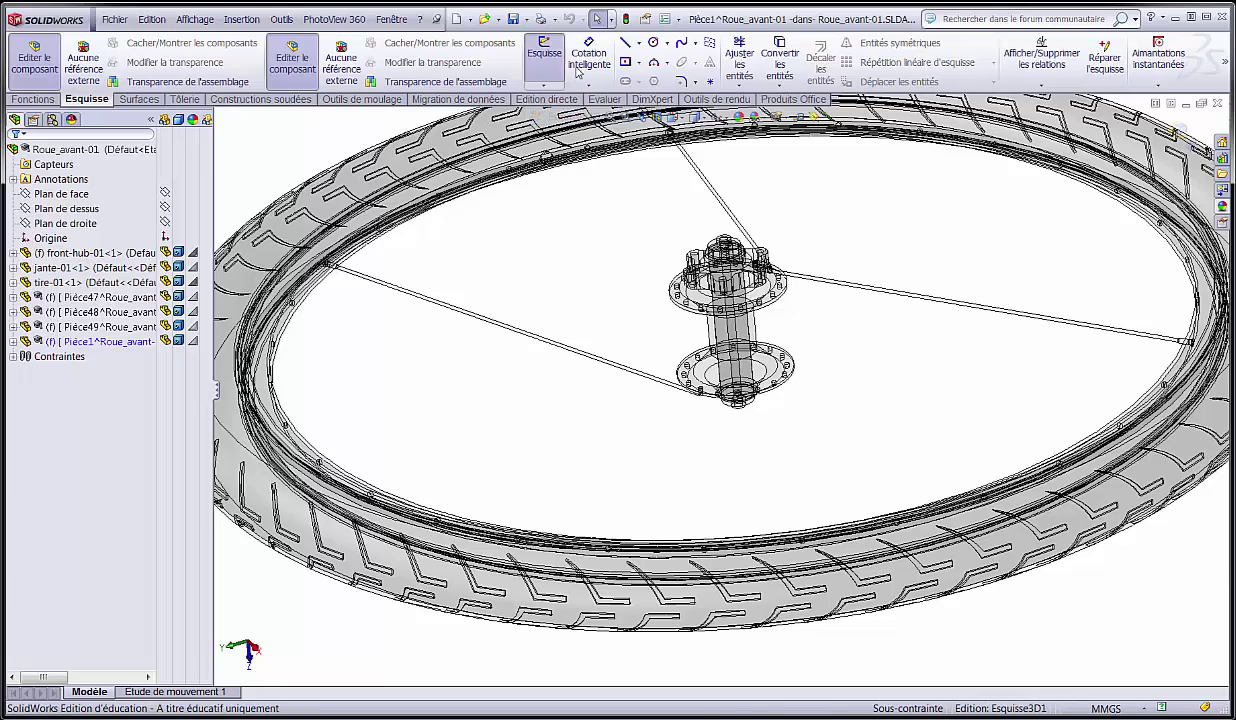
pyautogui.click(626, 44)
pyautogui.scroll(-5, 680, 398)
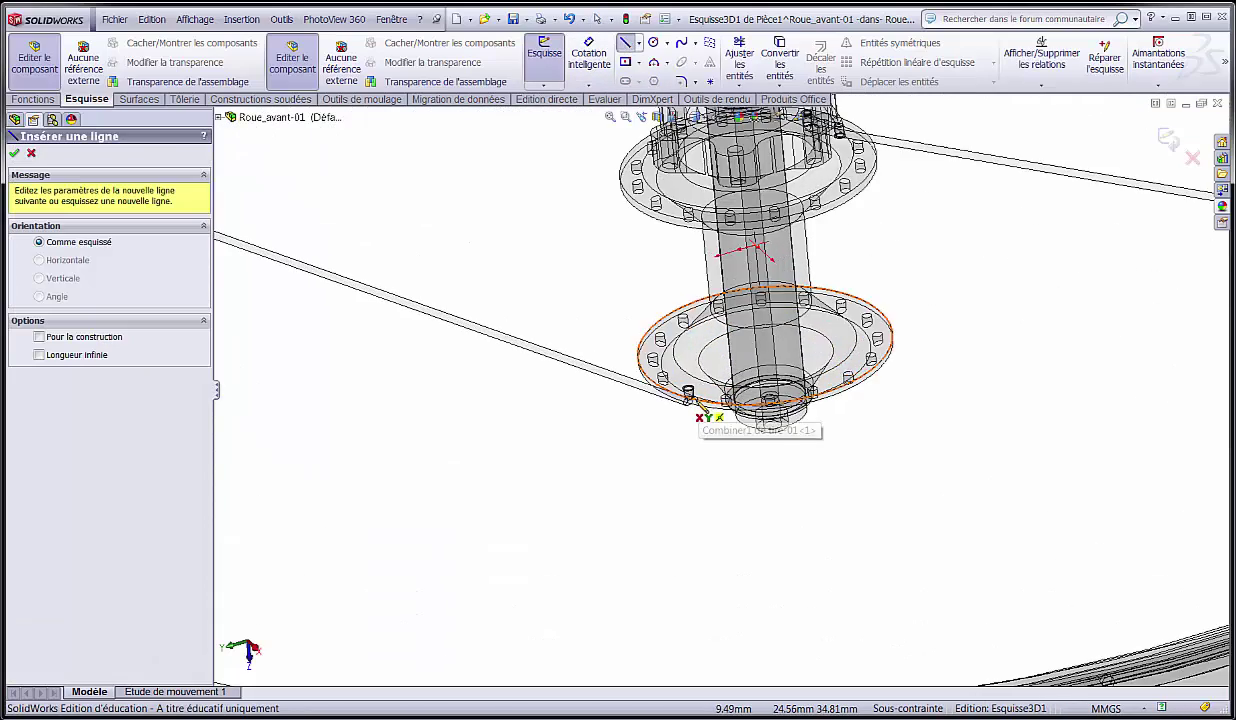
pyautogui.scroll(-3, 648, 398)
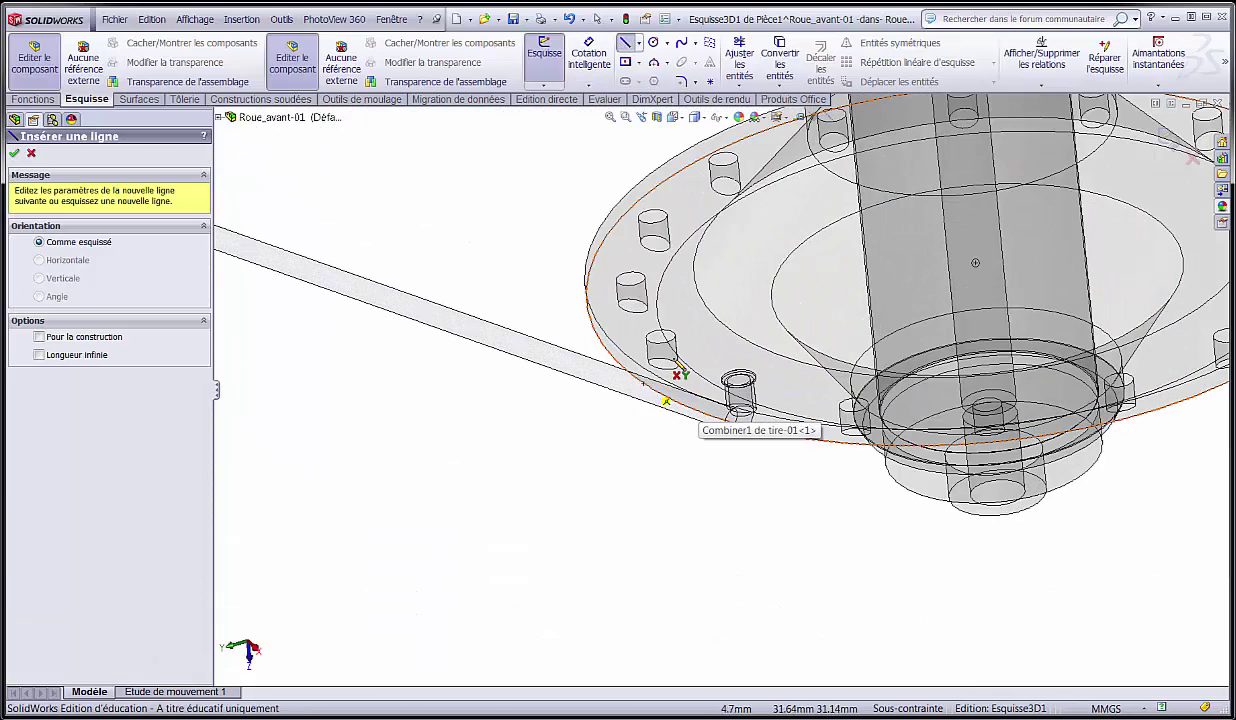
pyautogui.click(632, 333)
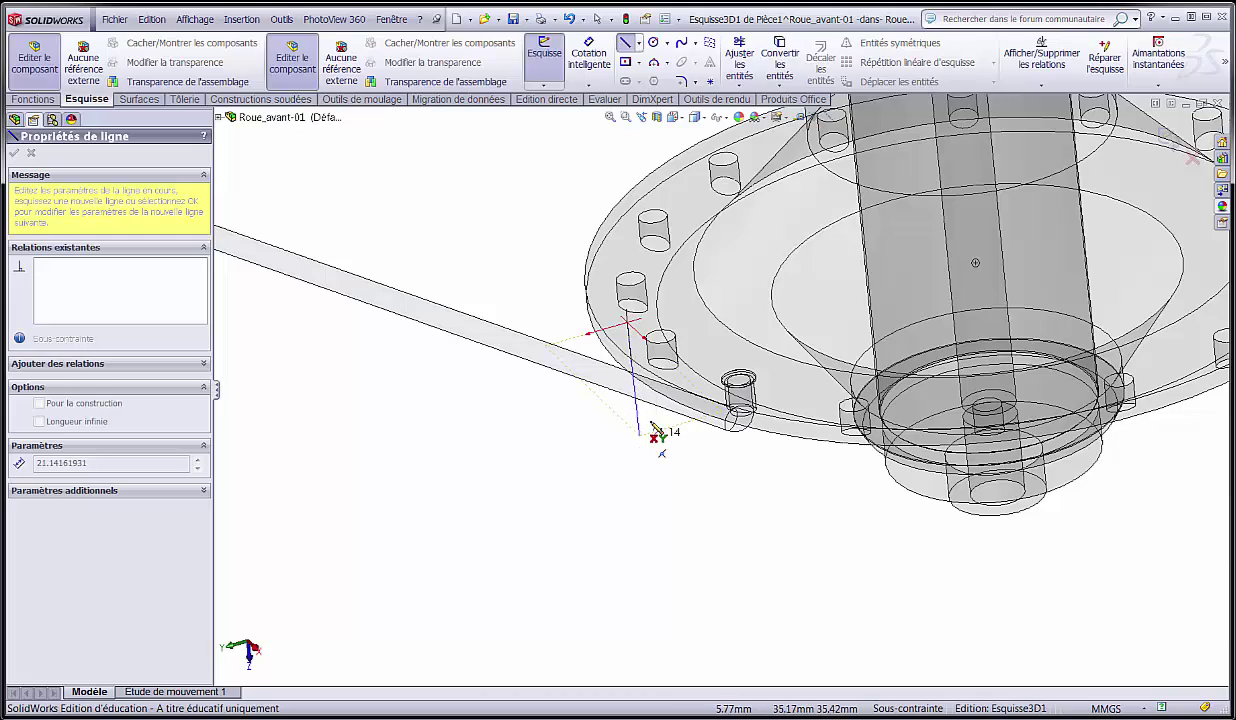
pyautogui.scroll(8, 665, 495)
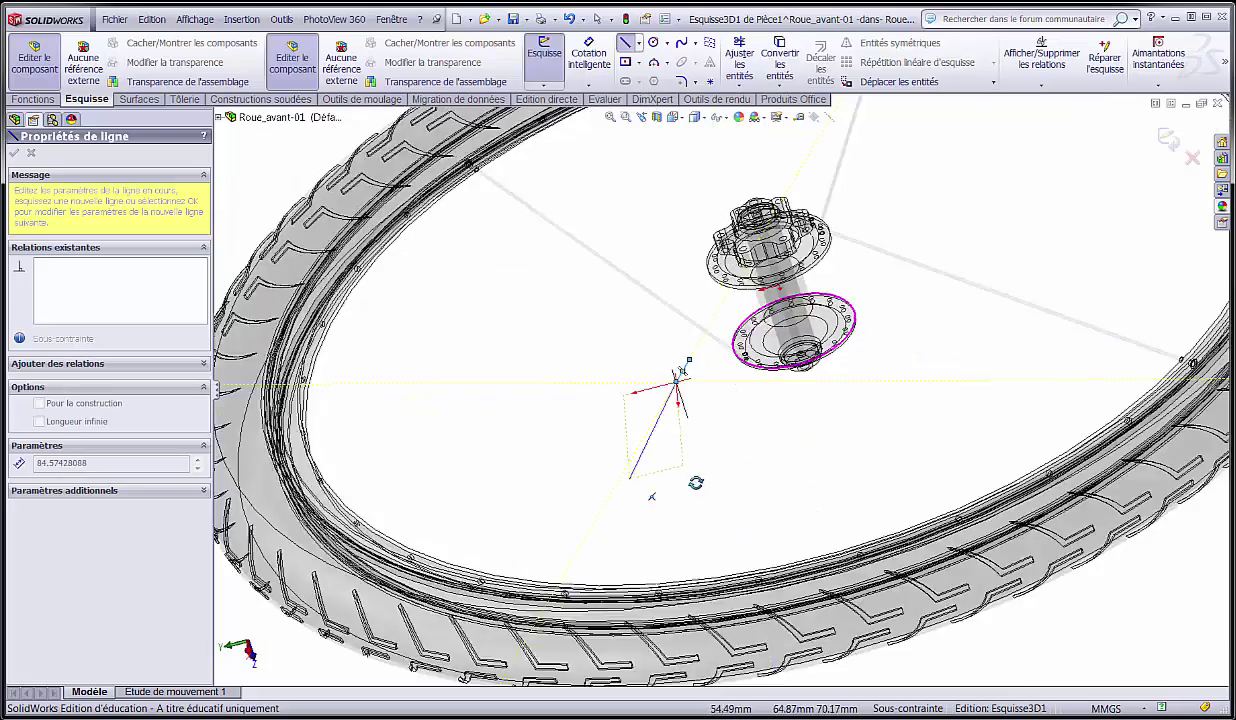
pyautogui.moveTo(676, 414); pyautogui.dragTo(646, 472, button='middle')
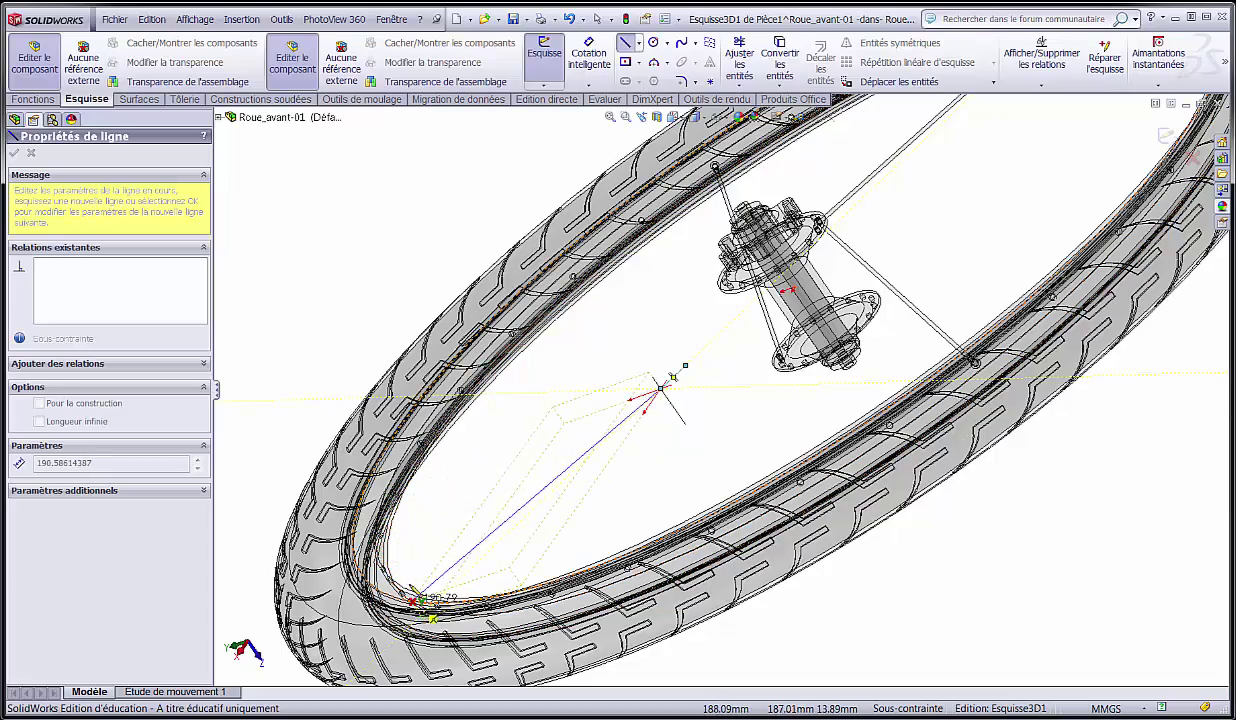
pyautogui.moveTo(390, 565); pyautogui.dragTo(400, 670, button='middle')
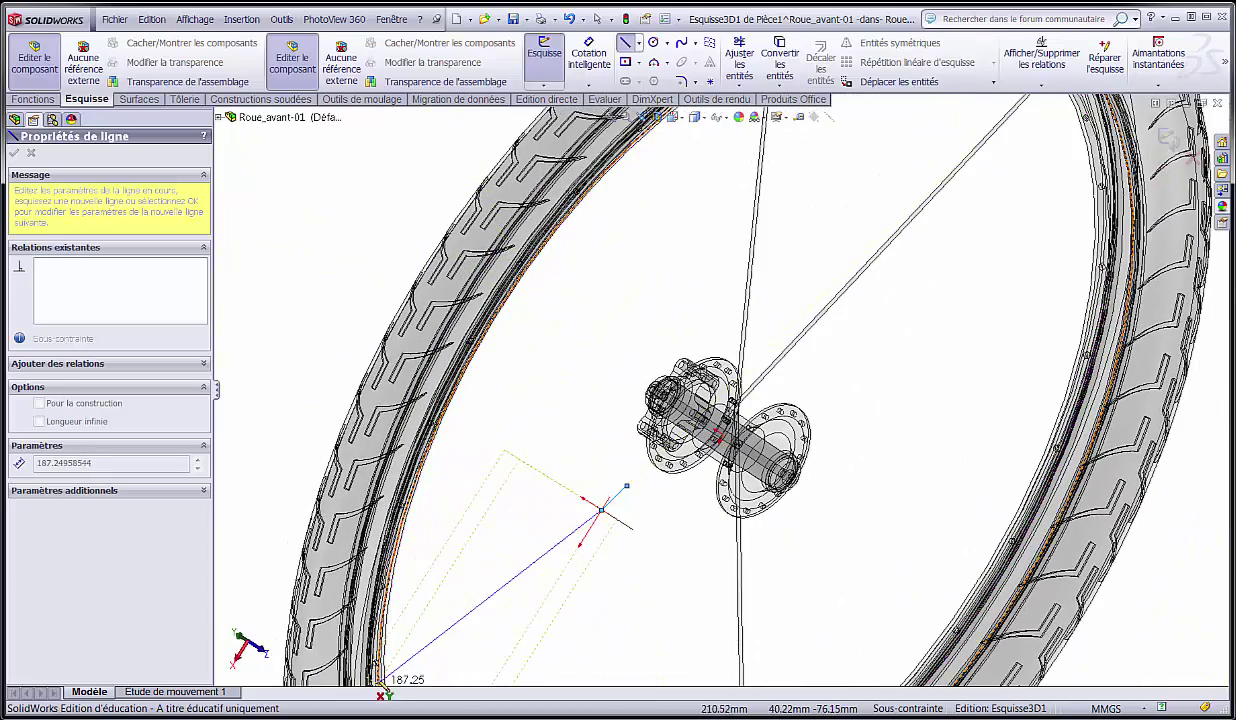
pyautogui.click(398, 655)
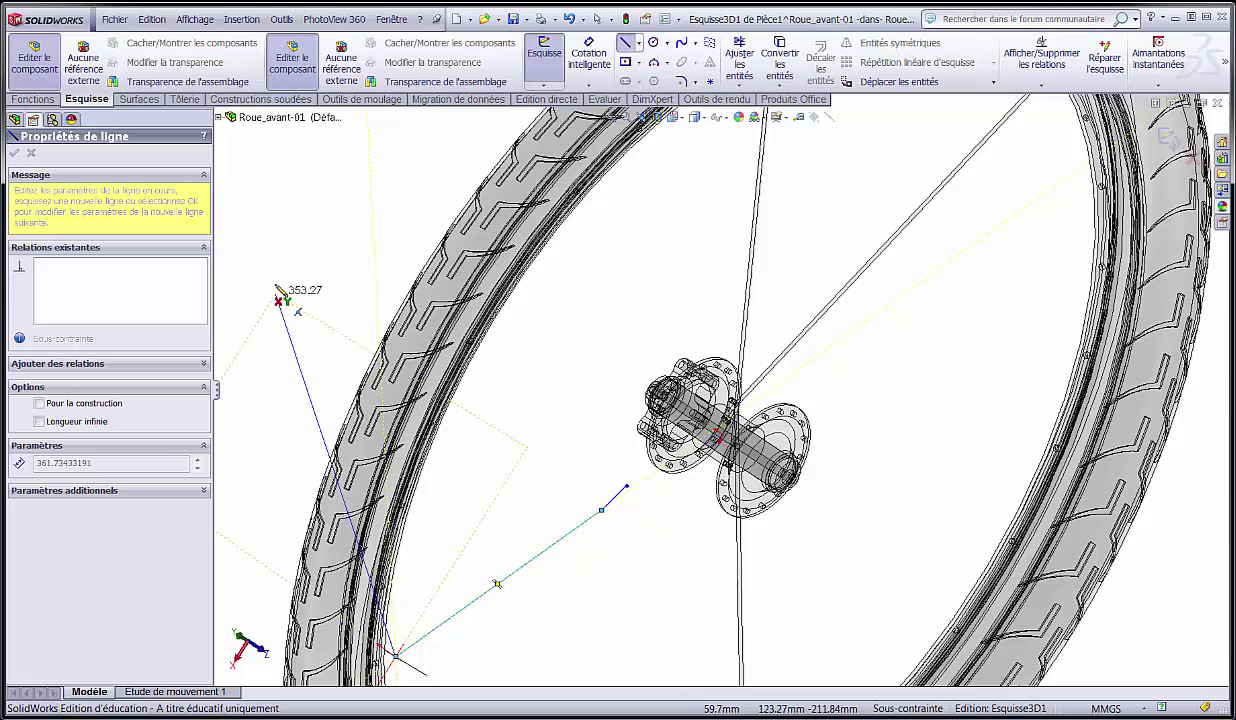
pyautogui.press('Escape')
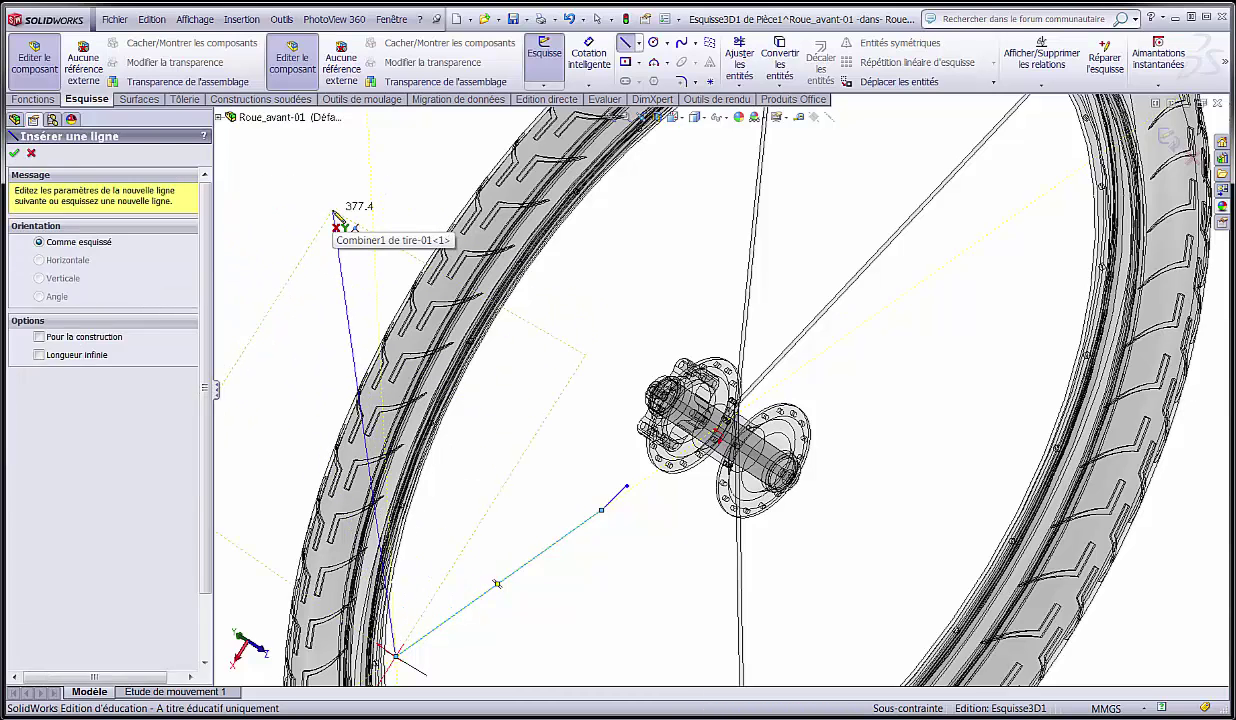
pyautogui.press('Escape')
# - Turn on the display of temporary axes
pyautogui.click(195, 20)
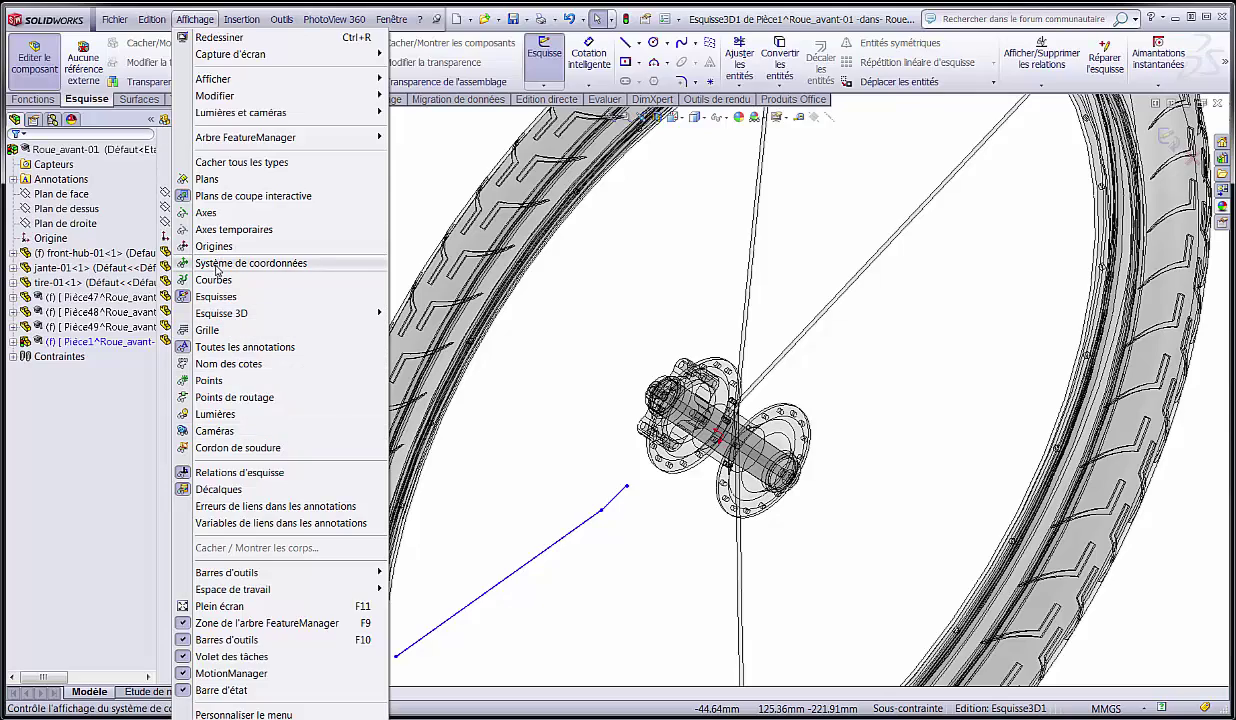
pyautogui.click(212, 229)
pyautogui.scroll(3, 460, 555)
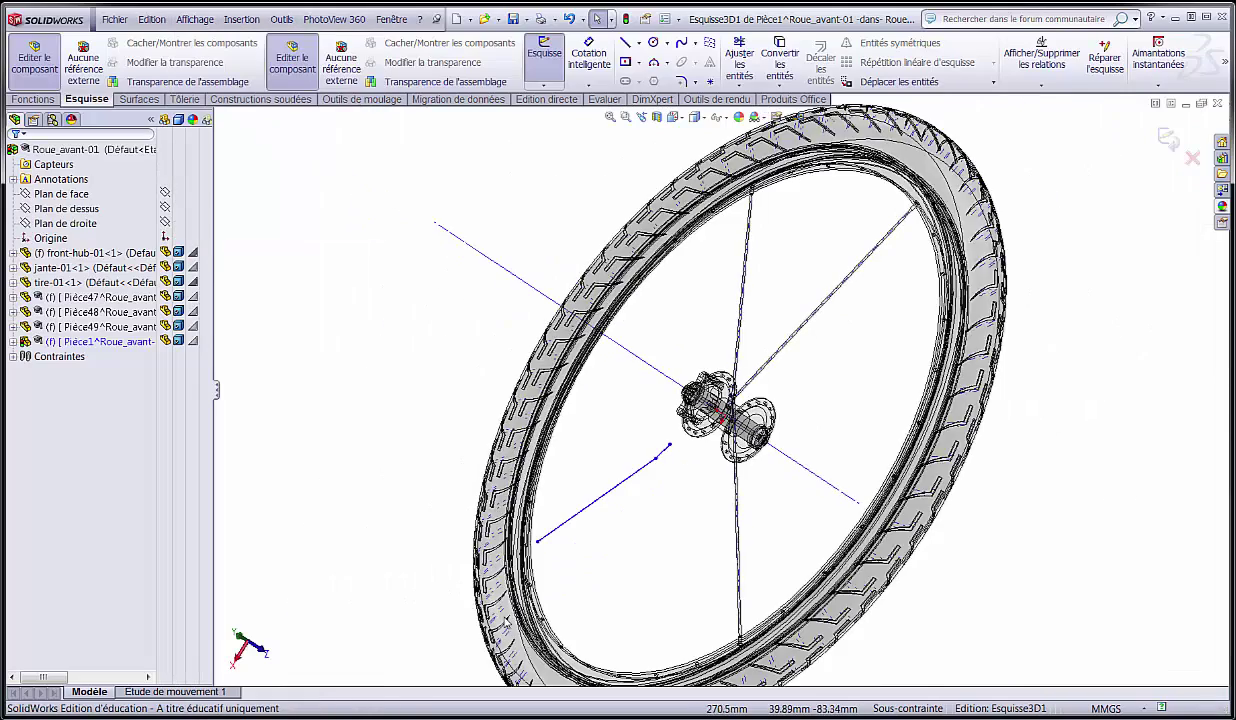
# - Examine the rim's spoke holes, the existing spokes and the sketched lines relative to the temporary axes
pyautogui.scroll(-8, 607, 524)
pyautogui.moveTo(584, 414)
pyautogui.mouseDown(button='middle')
pyautogui.moveTo(676, 320)
pyautogui.moveTo(712, 260)
pyautogui.moveTo(716, 300)
pyautogui.moveTo(706, 218)
pyautogui.moveTo(643, 441)
pyautogui.moveTo(636, 404)
pyautogui.moveTo(869, 295)
pyautogui.moveTo(1016, 253)
pyautogui.mouseUp(button='middle')
pyautogui.scroll(-2, 1060, 275)
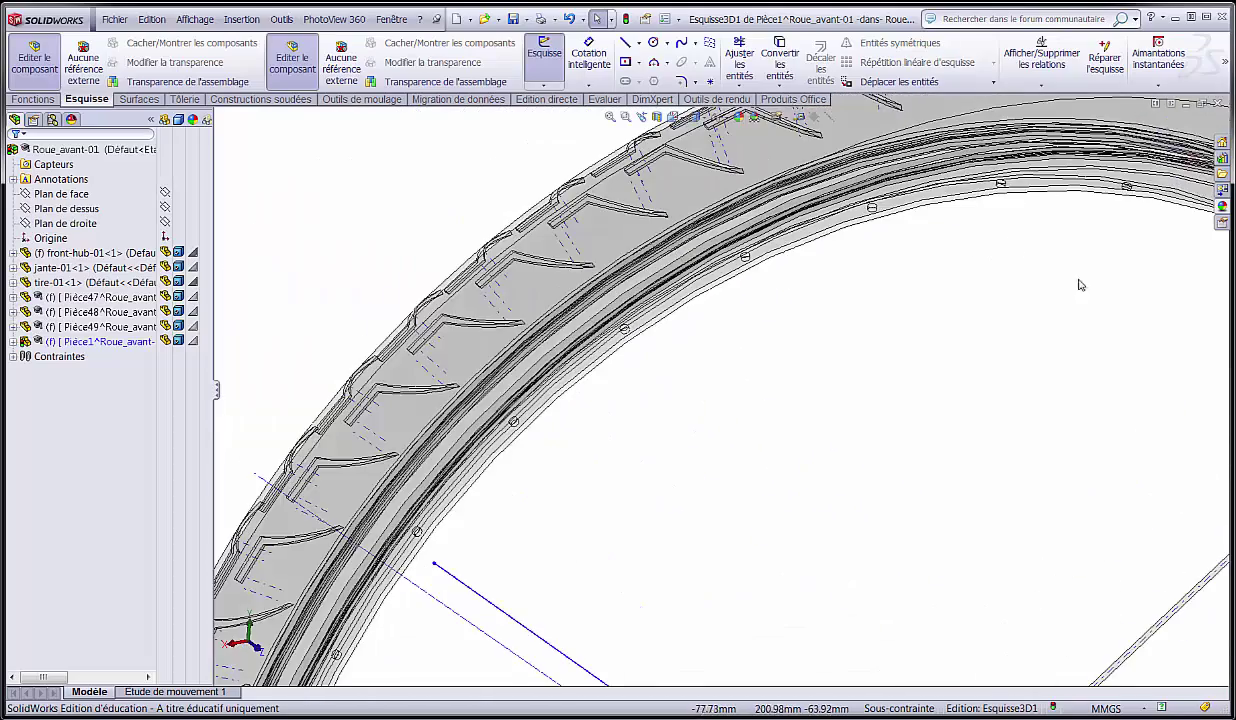
pyautogui.scroll(4, 1112, 396)
pyautogui.scroll(-2, 1040, 380)
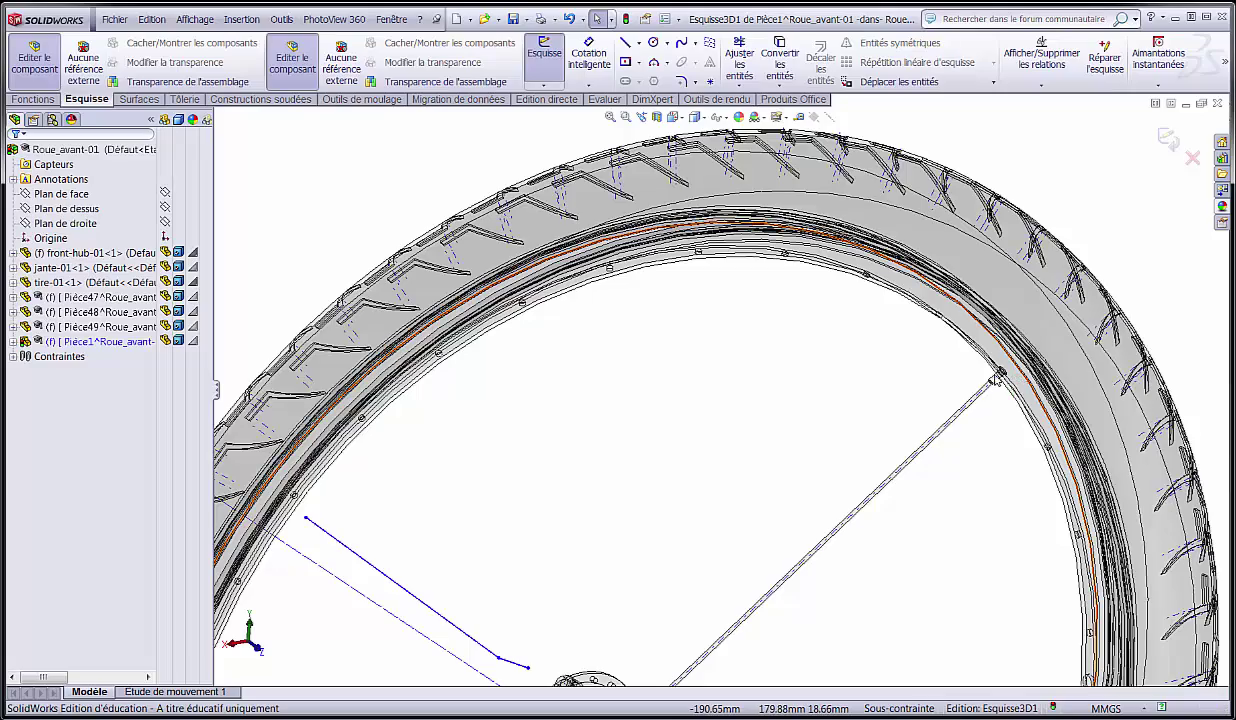
pyautogui.scroll(-3, 965, 366)
pyautogui.scroll(5, 431, 500)
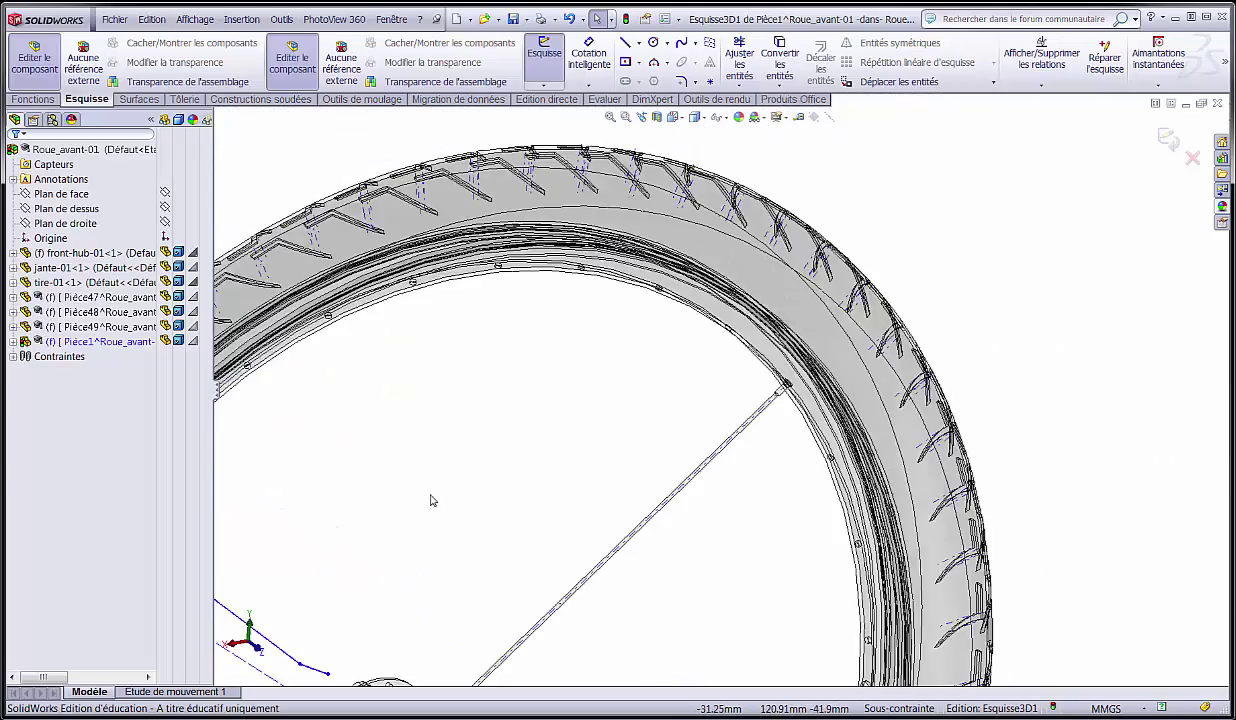
pyautogui.scroll(-3, 502, 433)
pyautogui.scroll(4, 533, 361)
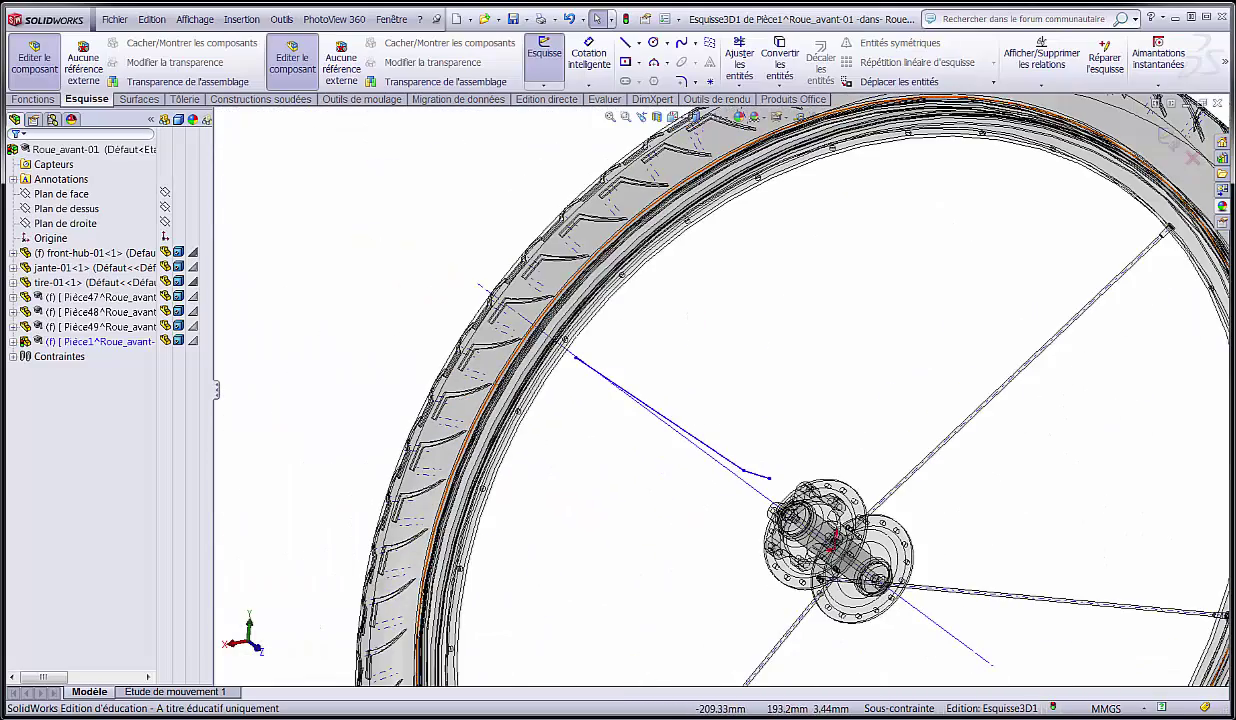
pyautogui.scroll(-3, 1170, 140)
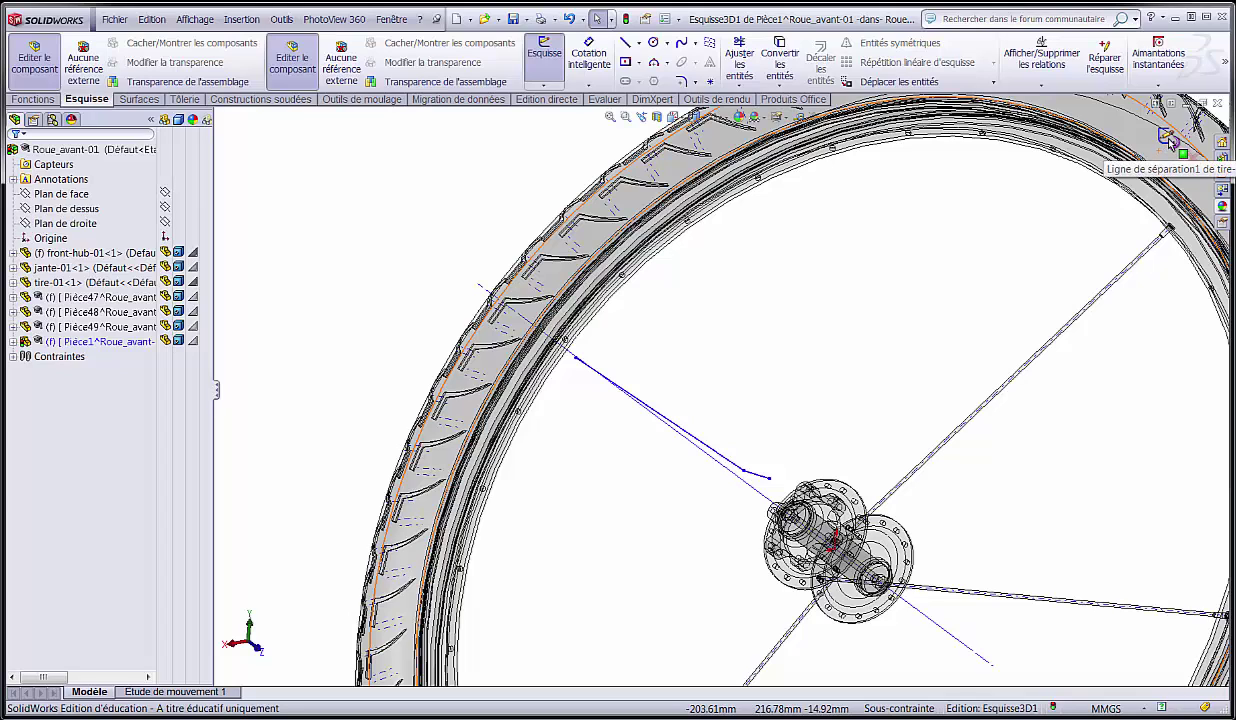
# - Exit the 3D sketch, keeping the two lines, and inspect the rim holes near the long line's end
pyautogui.click(1168, 138)
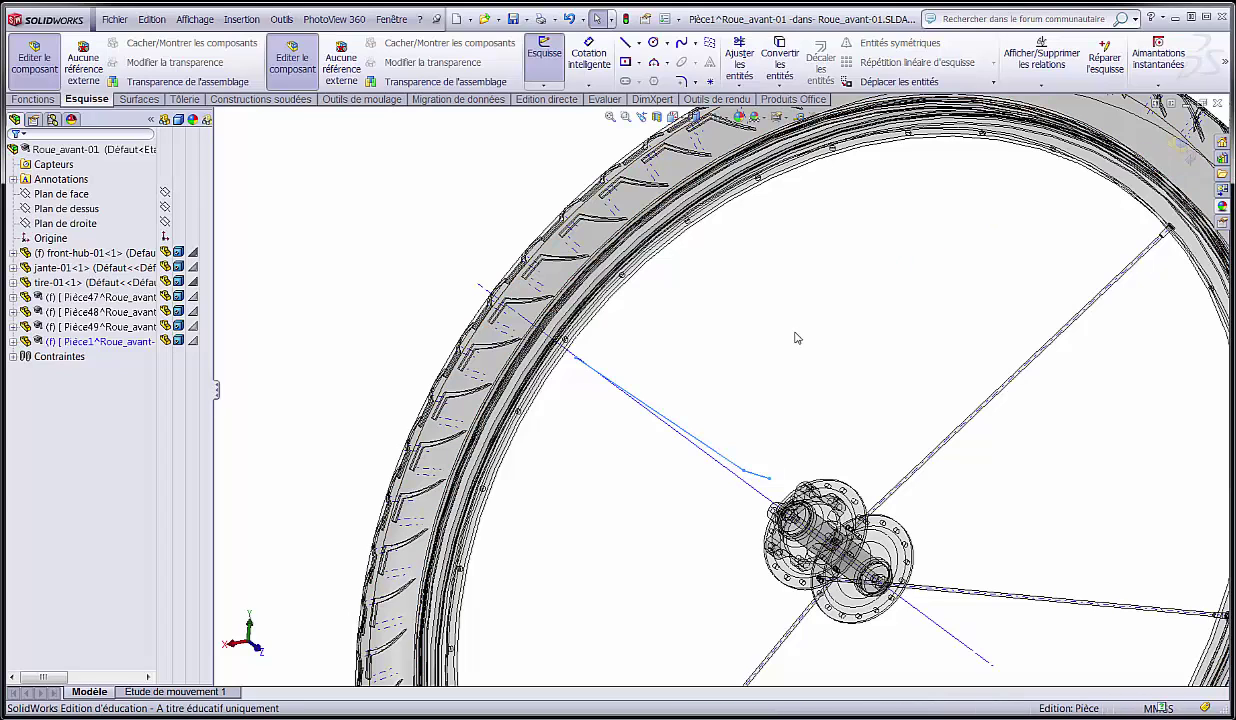
pyautogui.moveTo(585, 350)
pyautogui.mouseDown(button='middle')
pyautogui.moveTo(585, 370)
pyautogui.moveTo(548, 383)
pyautogui.moveTo(657, 399)
pyautogui.moveTo(720, 346)
pyautogui.moveTo(737, 387)
pyautogui.moveTo(685, 230)
pyautogui.mouseUp(button='middle')
pyautogui.scroll(2, 670, 360)
pyautogui.scroll(-5, 688, 350)
pyautogui.scroll(-1, 714, 374)
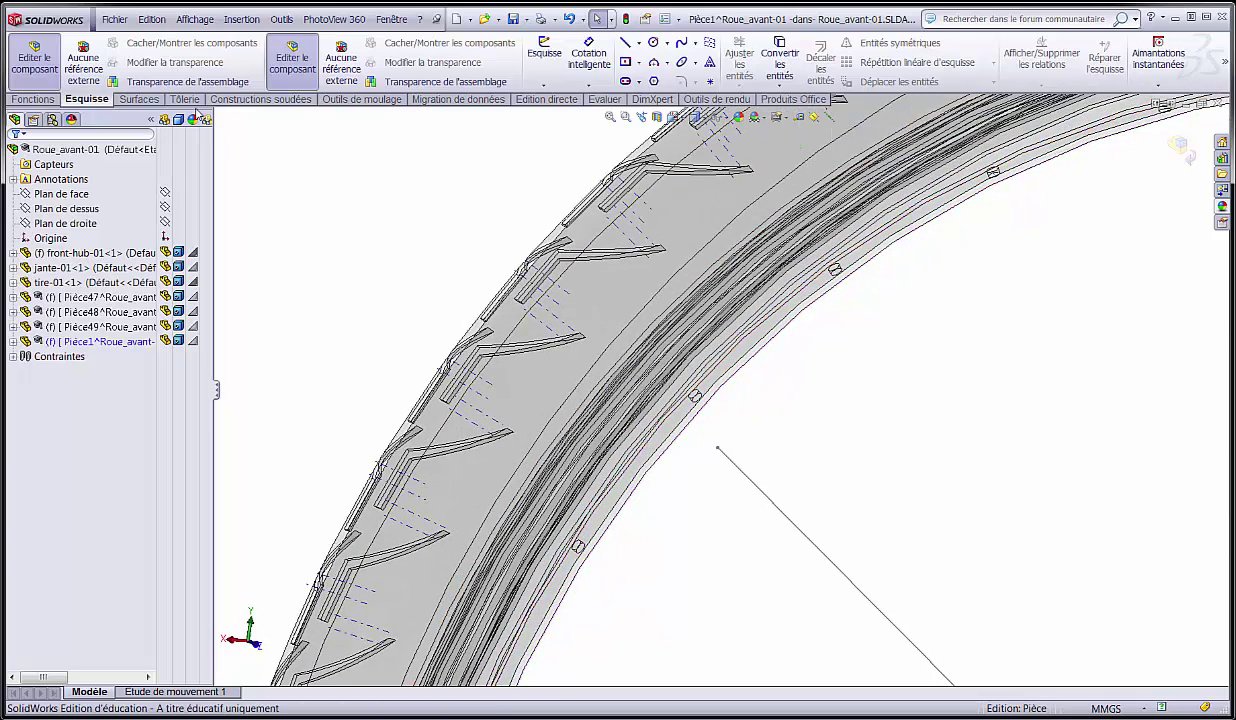
pyautogui.click(45, 100)
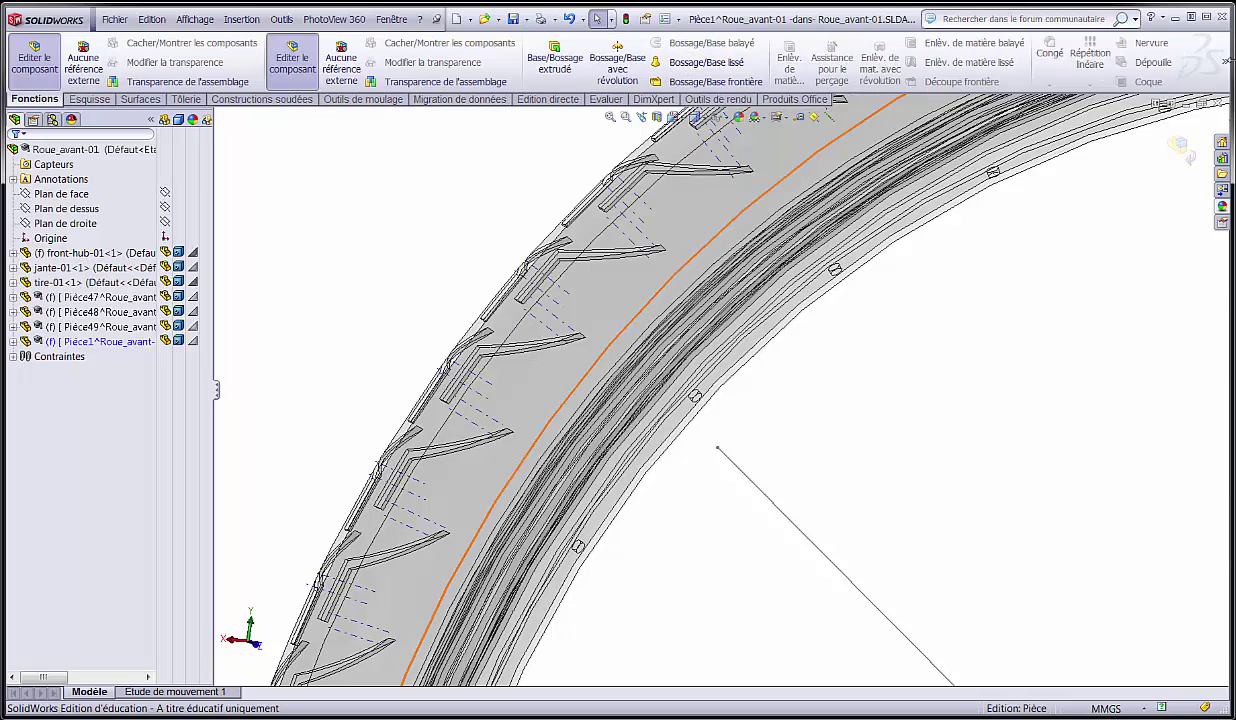
pyautogui.click(1225, 62)
pyautogui.click(1073, 128)
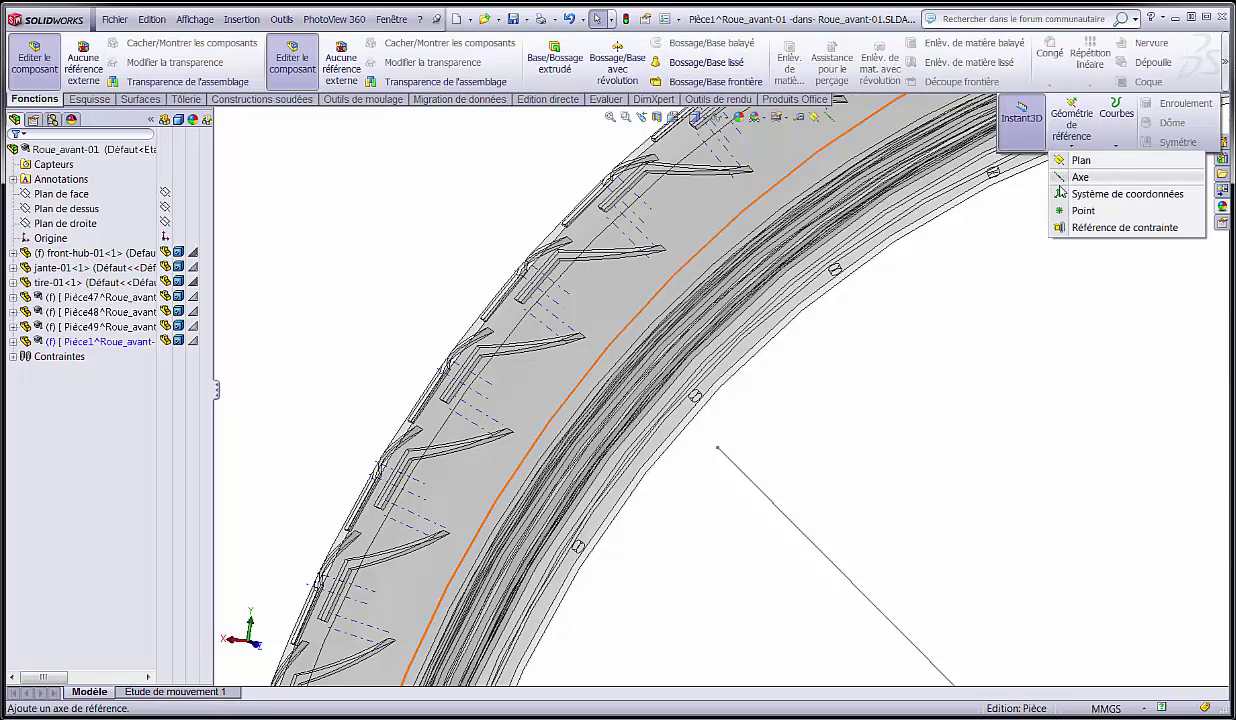
pyautogui.click(1080, 178)
pyautogui.scroll(-5, 740, 421)
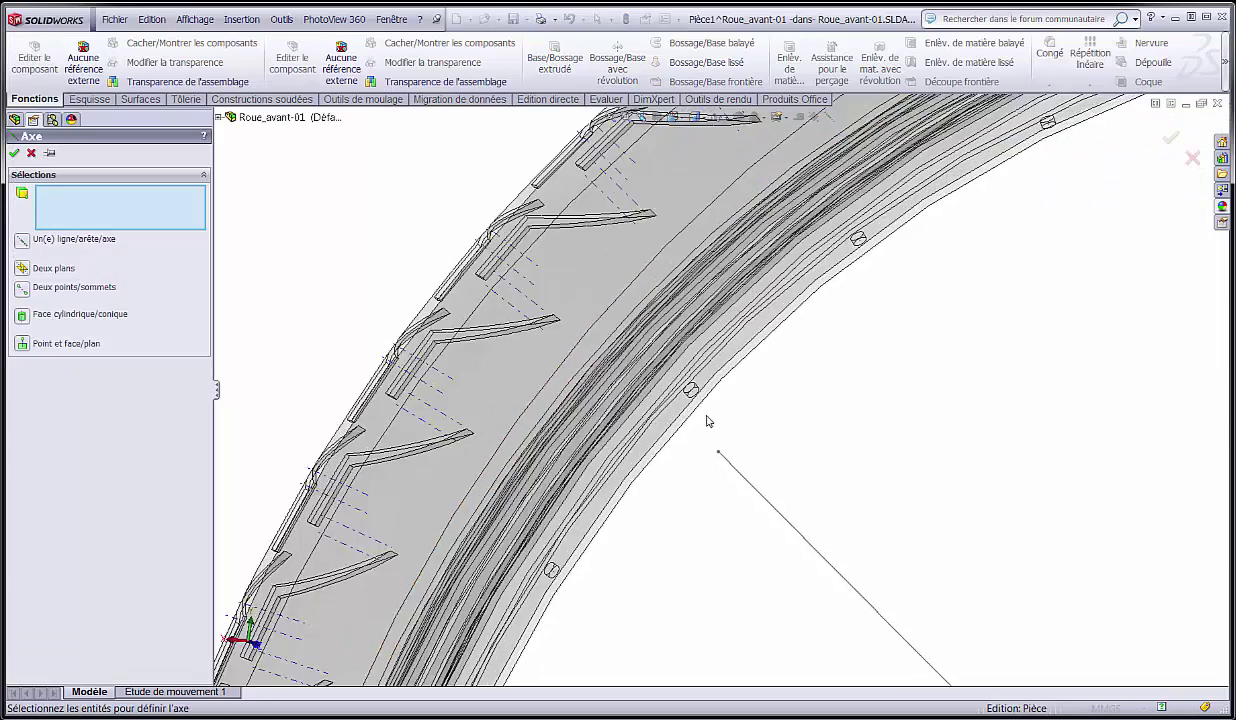
pyautogui.scroll(-2, 683, 381)
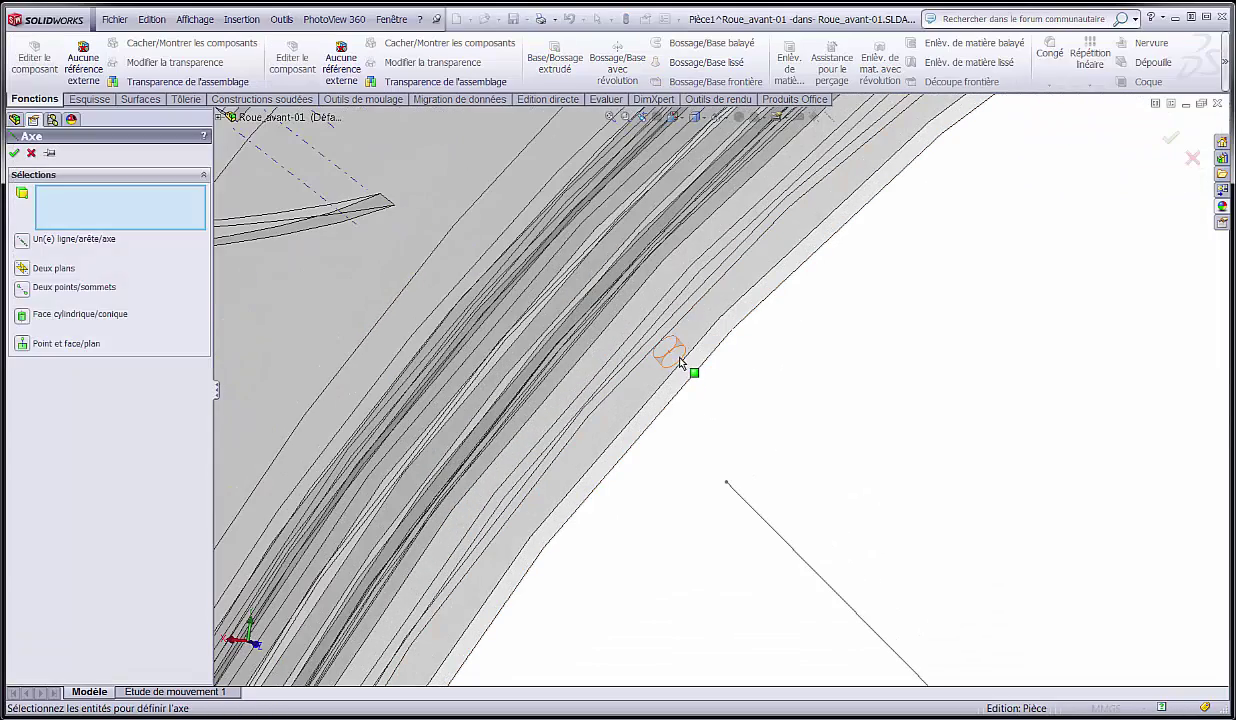
pyautogui.scroll(-5, 679, 357)
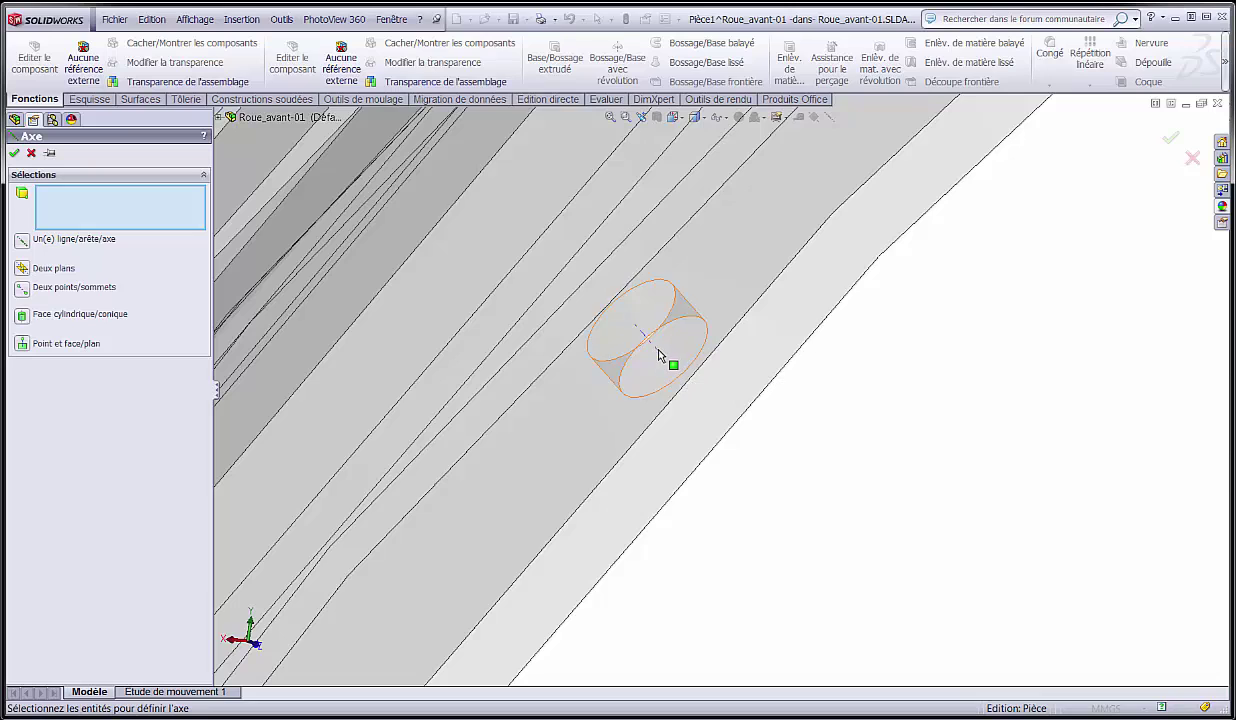
pyautogui.click(31, 153)
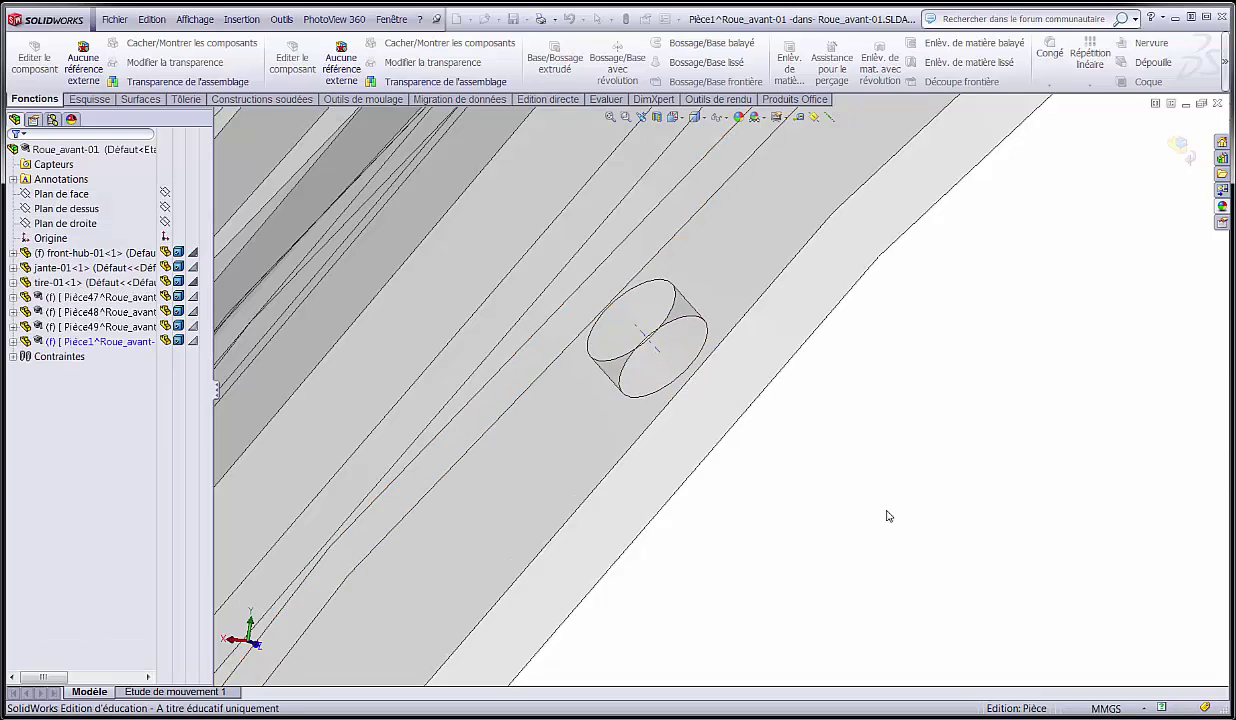
pyautogui.scroll(4, 888, 510)
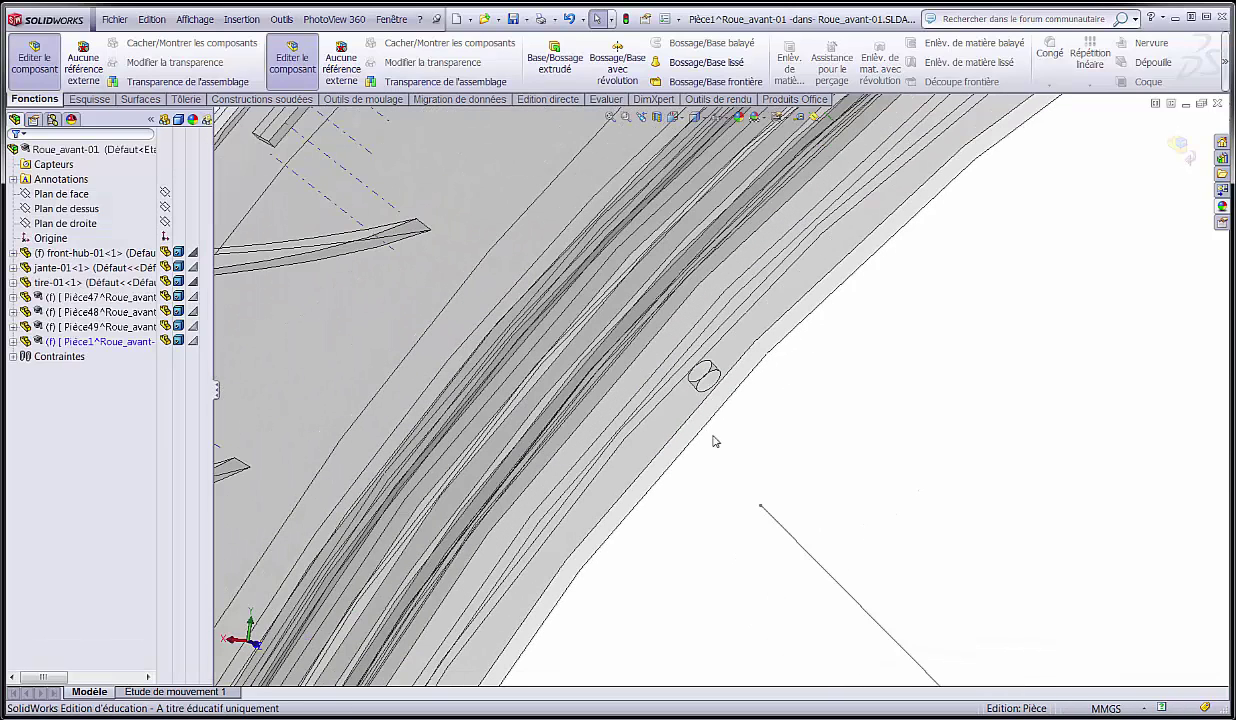
pyautogui.scroll(-3, 712, 390)
pyautogui.scroll(2, 731, 408)
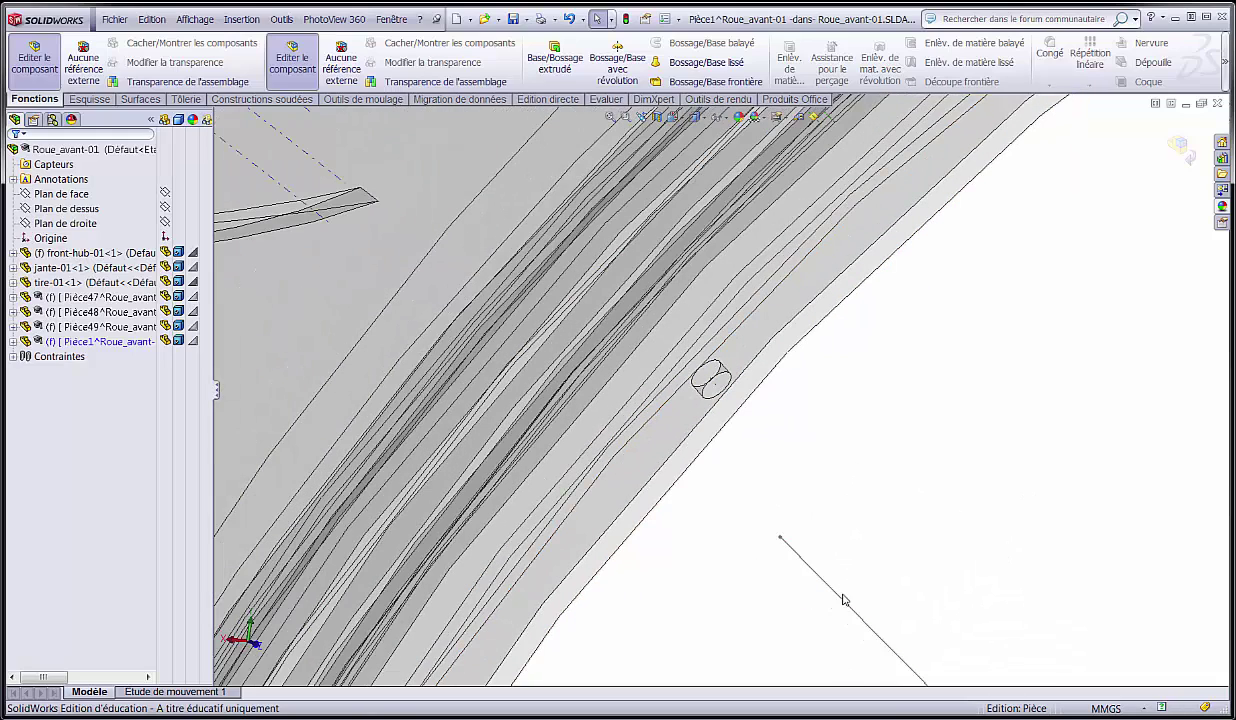
# - Reopen the 3D sketch and make the long line's rim-side endpoint coincident with the temporary axis of the nearby rim hole
pyautogui.click(879, 544)
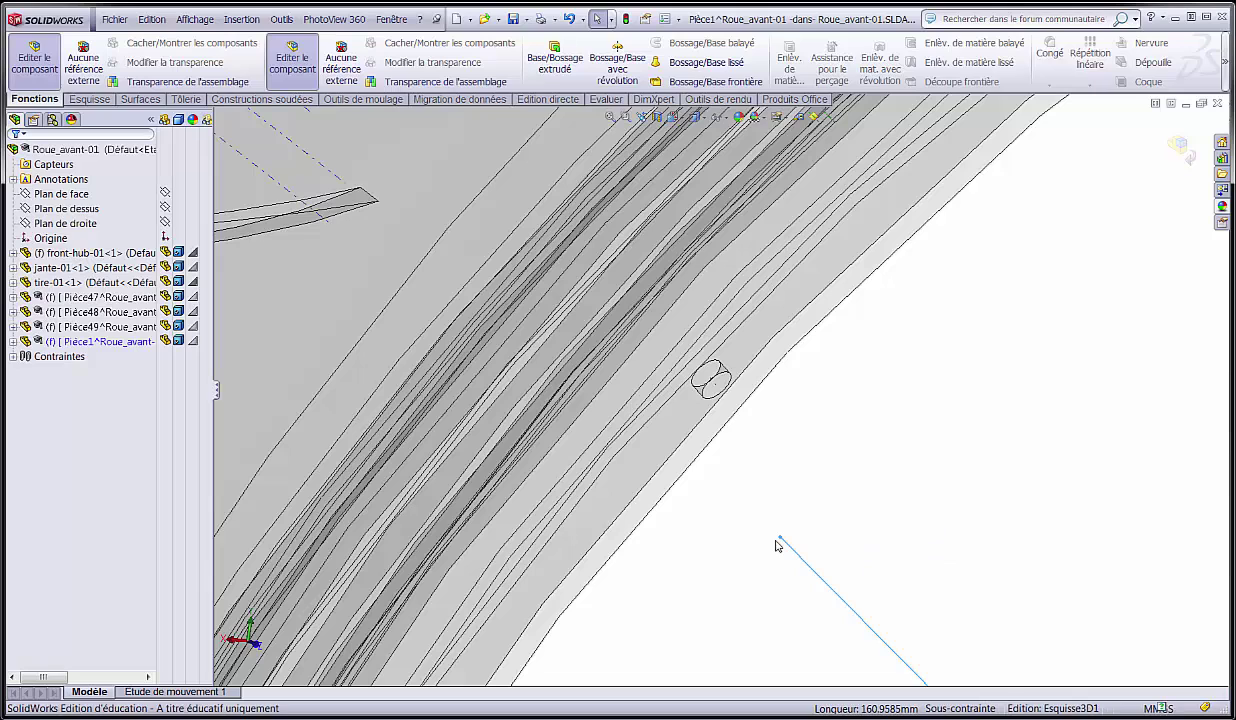
pyautogui.click(781, 539)
pyautogui.scroll(-2, 703, 428)
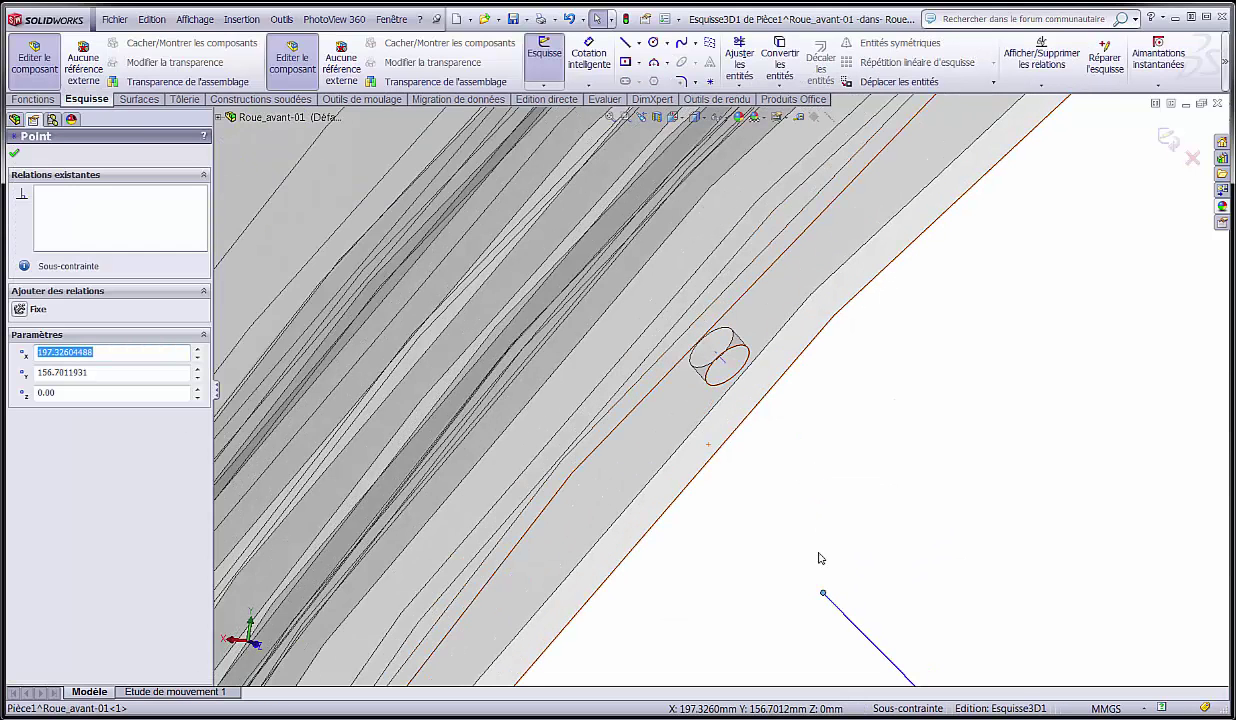
pyautogui.keyDown('ctrl'); pyautogui.click(727, 364); pyautogui.keyUp('ctrl')
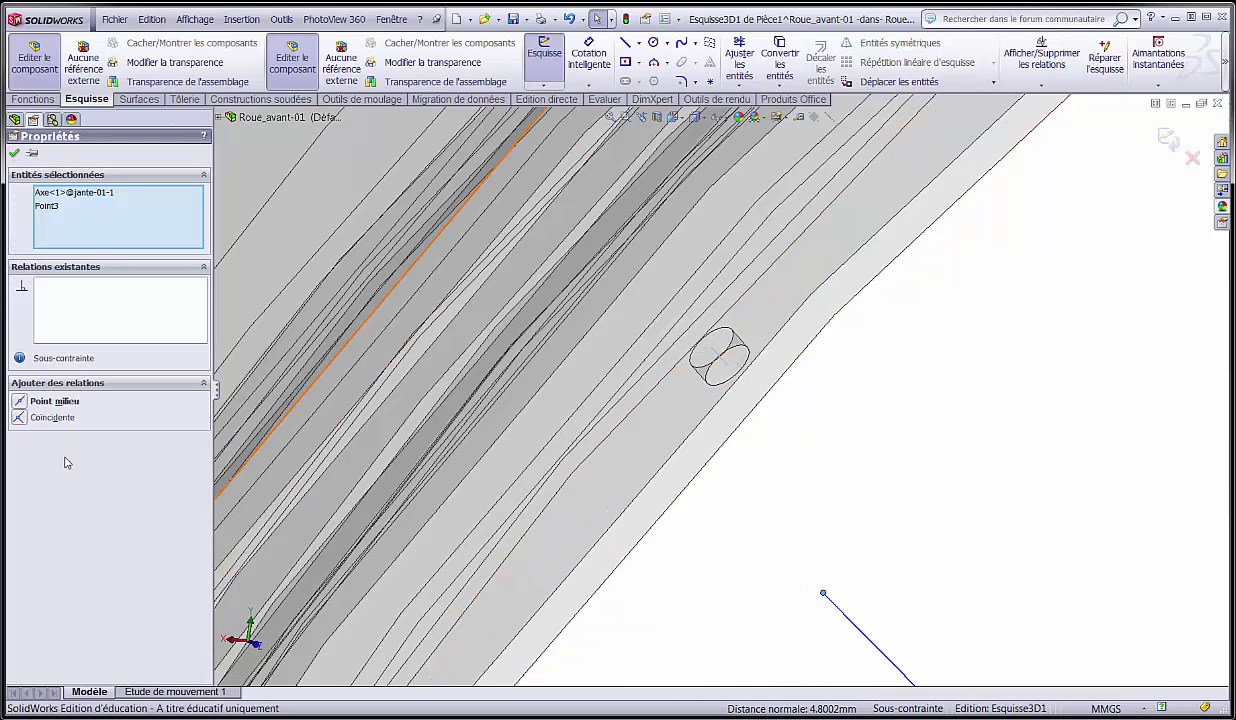
pyautogui.click(20, 419)
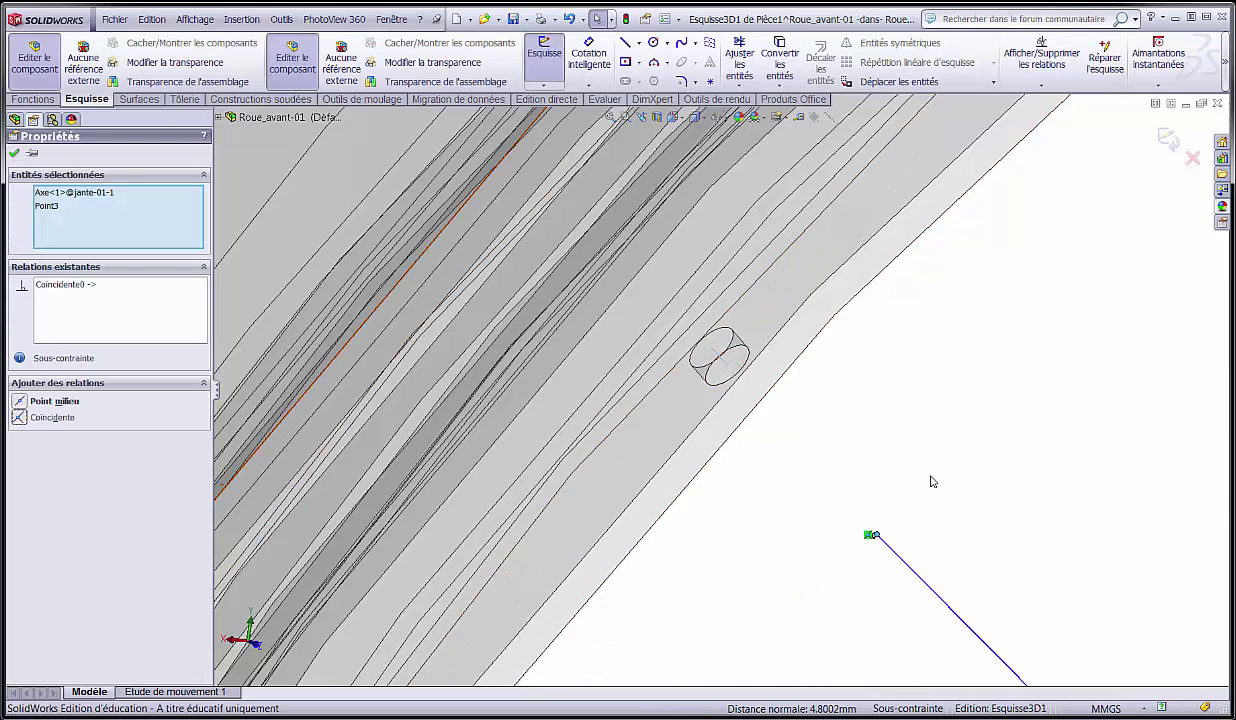
pyautogui.click(981, 527)
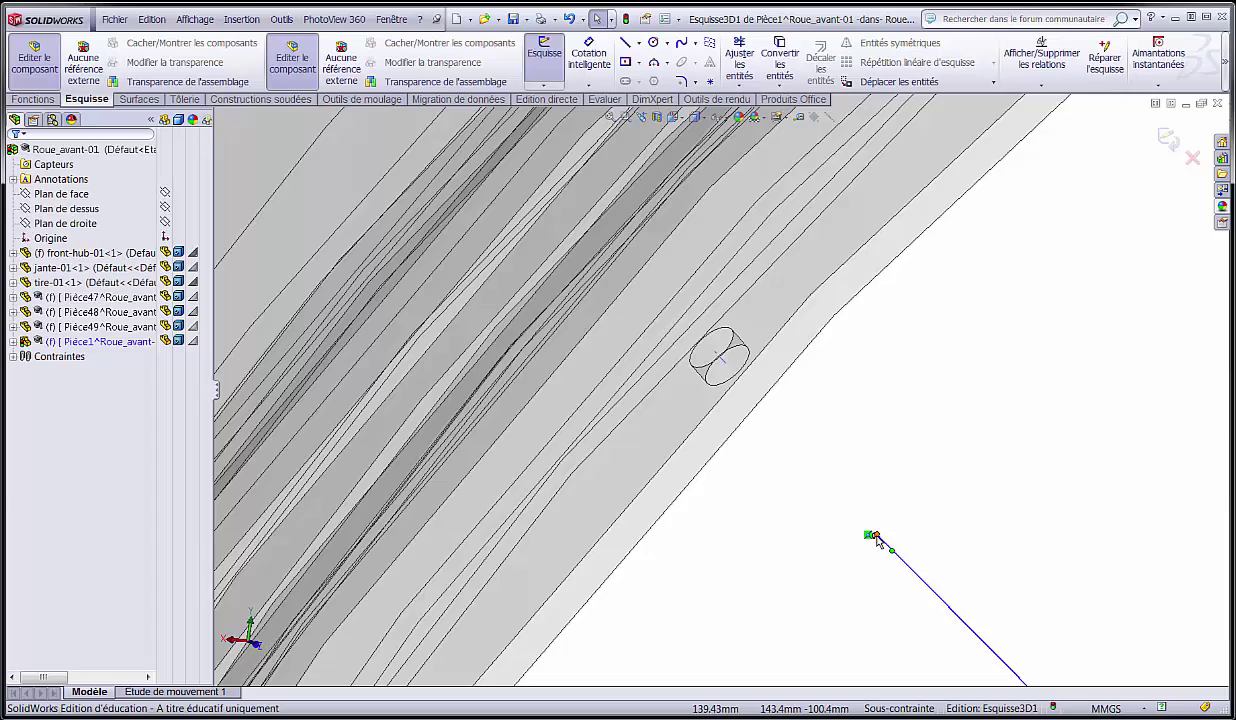
# - Move the long line's rim-side endpoint along the hole axis until it lies close to the rim hole
pyautogui.moveTo(876, 540)
pyautogui.mouseDown()
pyautogui.moveTo(712, 367)
pyautogui.moveTo(781, 458)
pyautogui.moveTo(792, 438)
pyautogui.mouseUp()
pyautogui.press('f')
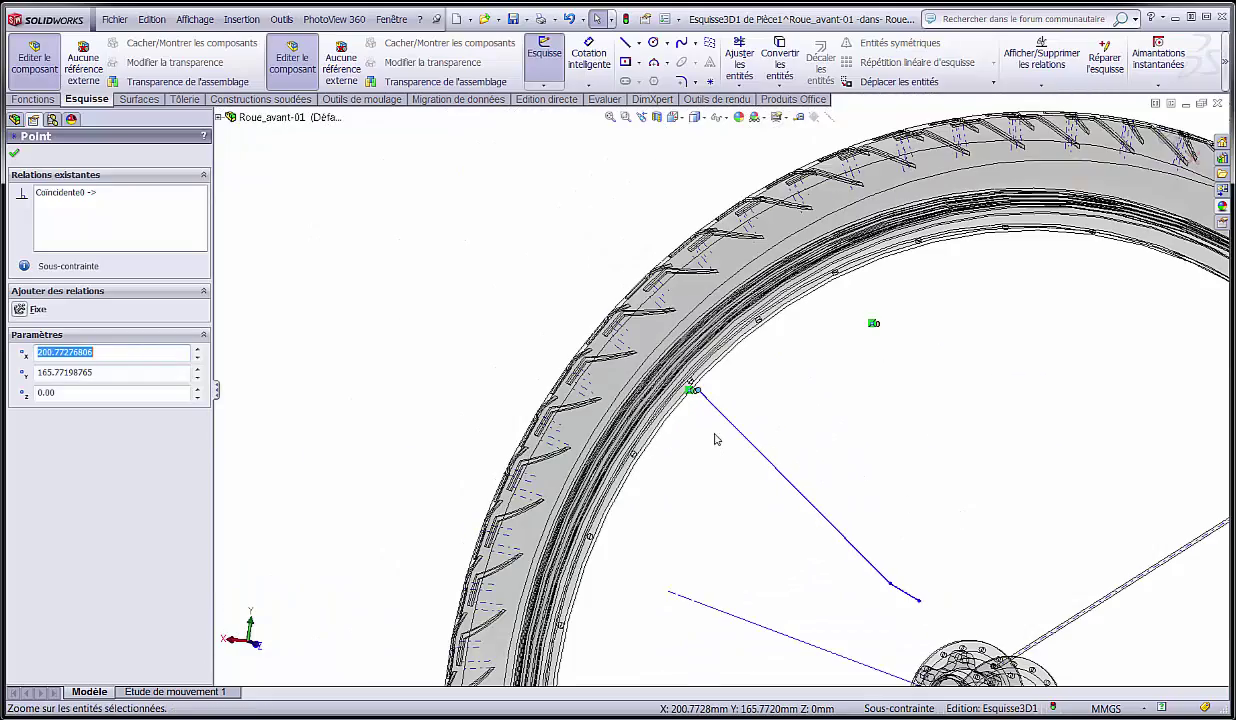
pyautogui.scroll(-6, 714, 435)
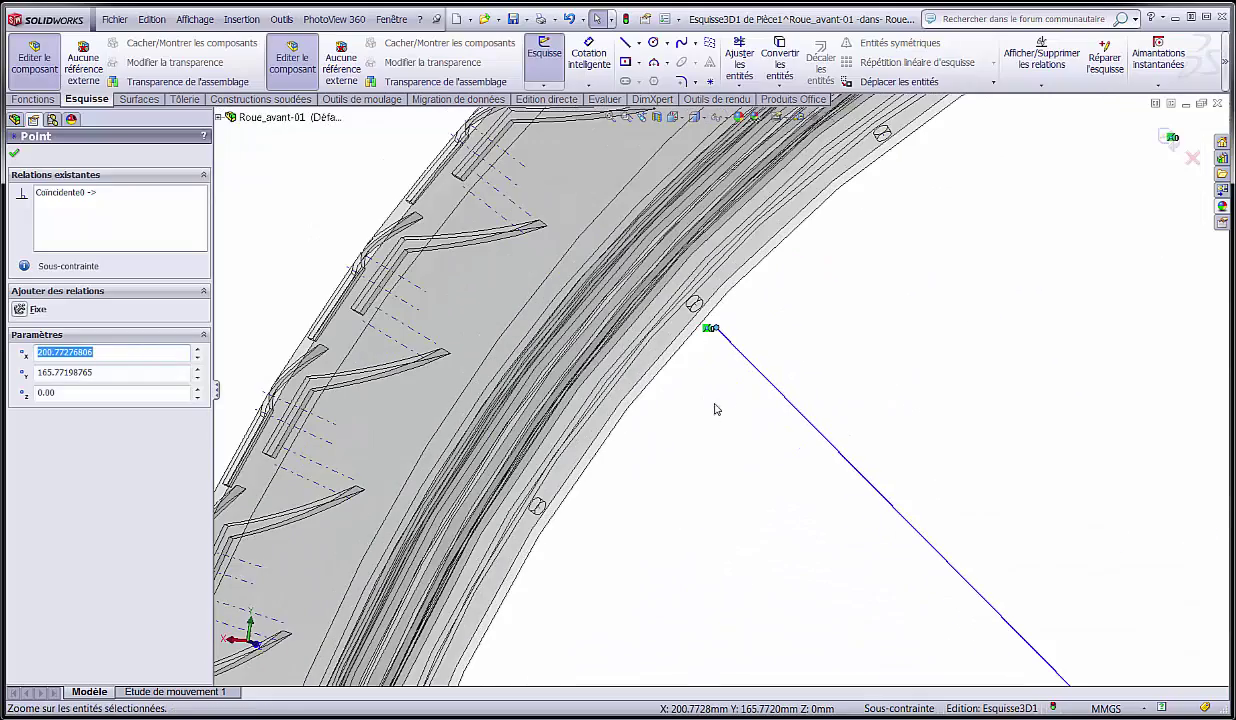
pyautogui.click(15, 157)
pyautogui.scroll(-4, 718, 361)
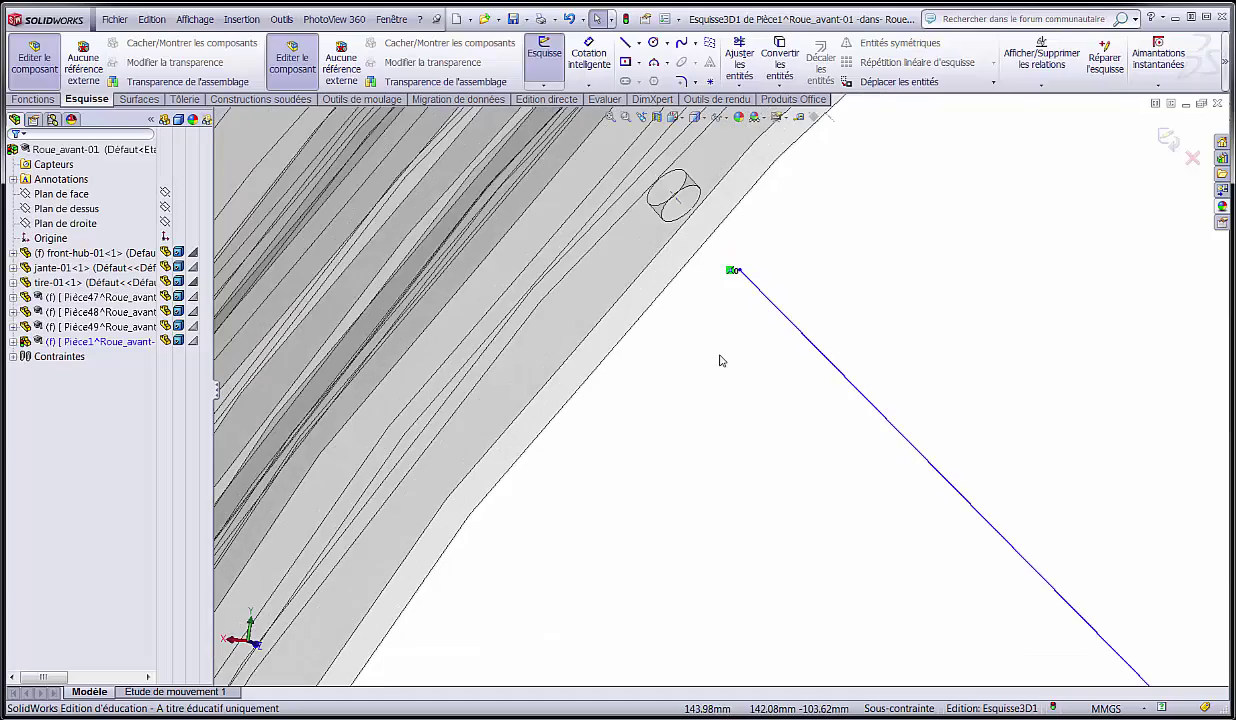
# - Add an on-surface relation between the long line's rim-side endpoint and the rim face containing the spoke hole
pyautogui.click(643, 253)
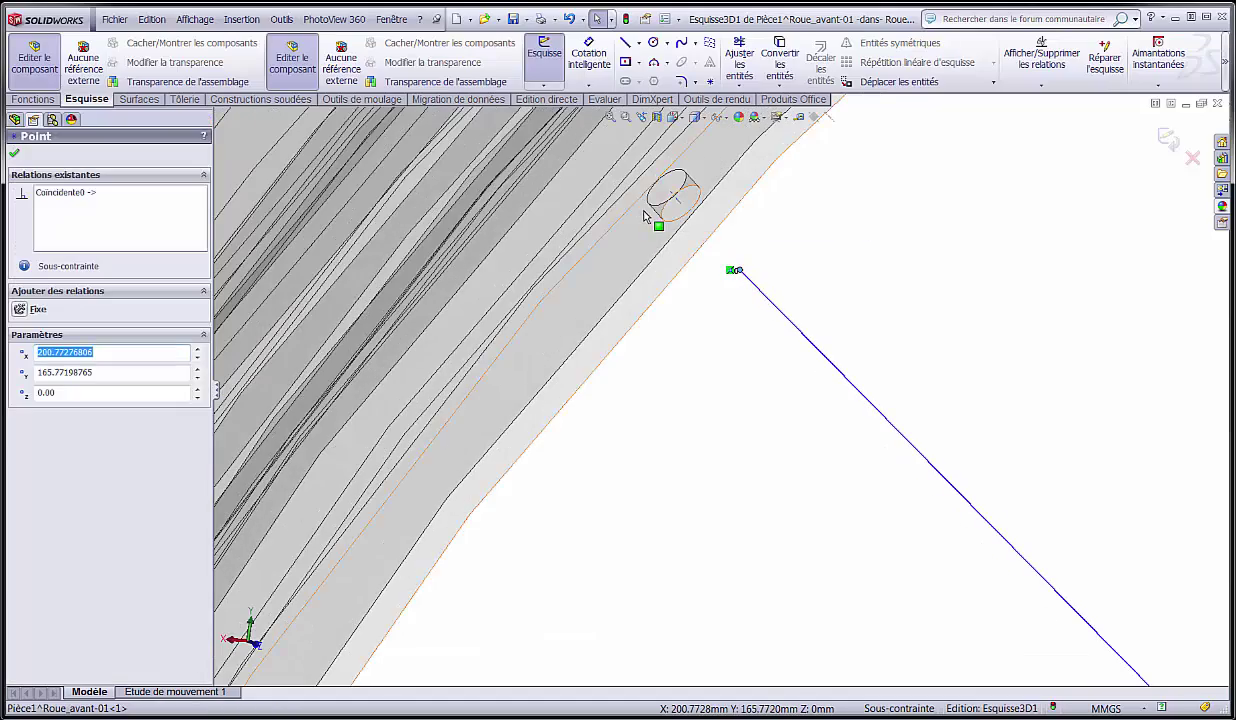
pyautogui.moveTo(645, 218); pyautogui.dragTo(742, 224, button='middle')
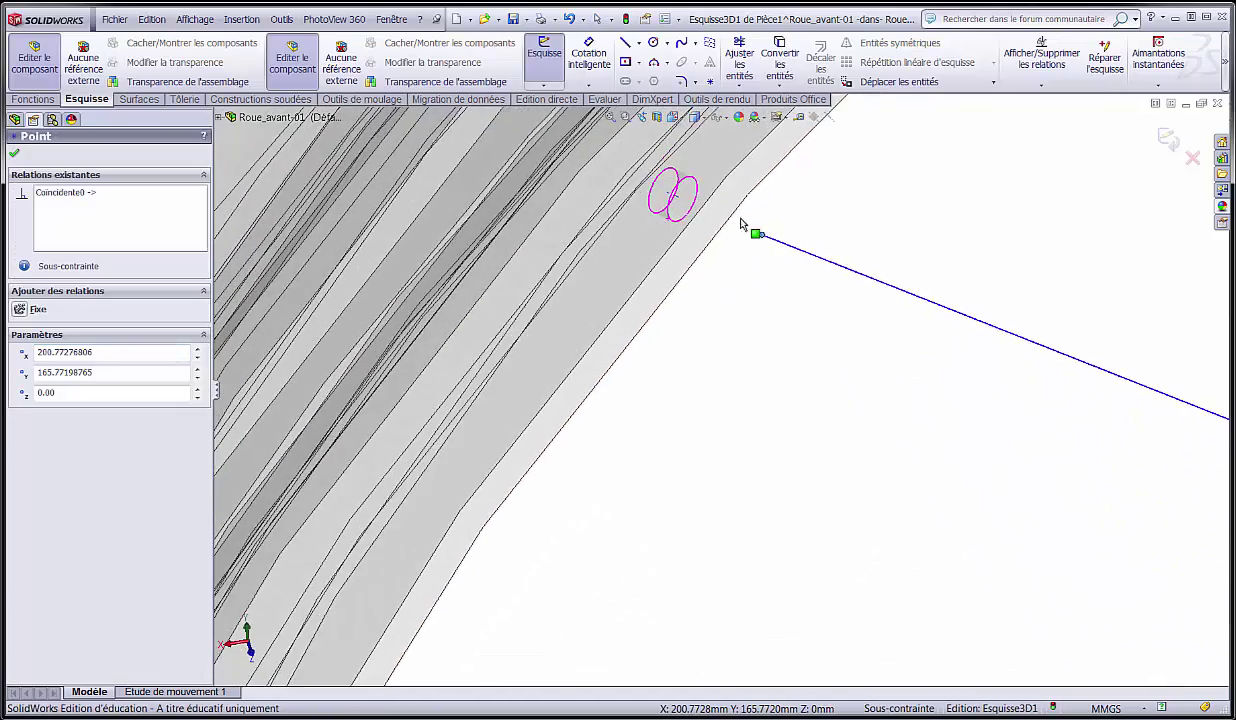
pyautogui.keyDown('ctrl'); pyautogui.click(723, 165); pyautogui.keyUp('ctrl')
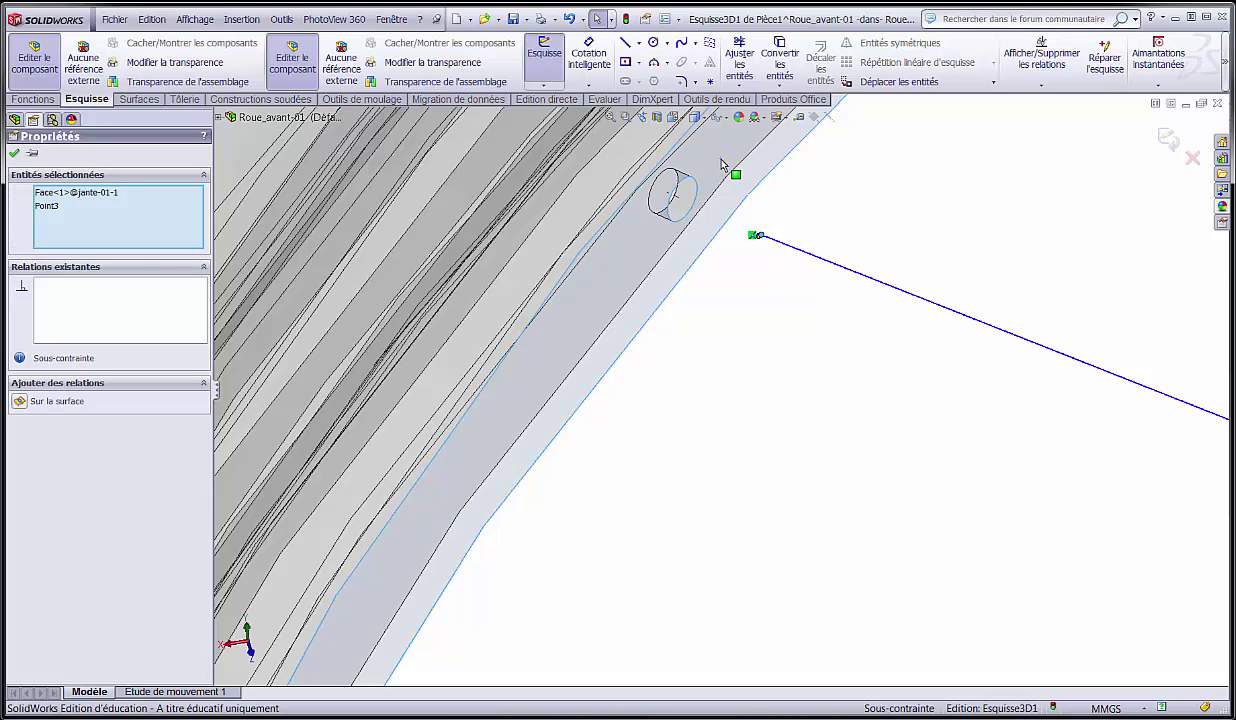
pyautogui.click(20, 402)
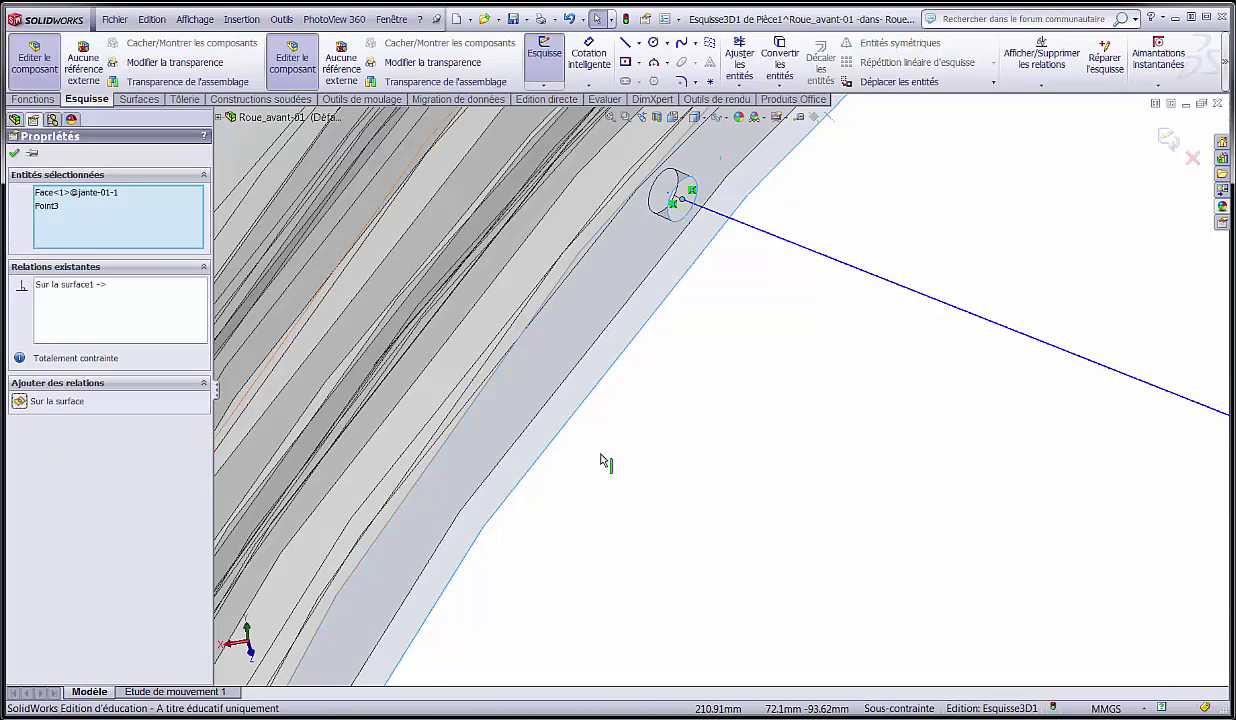
pyautogui.scroll(1, 917, 247)
pyautogui.scroll(-2, 632, 267)
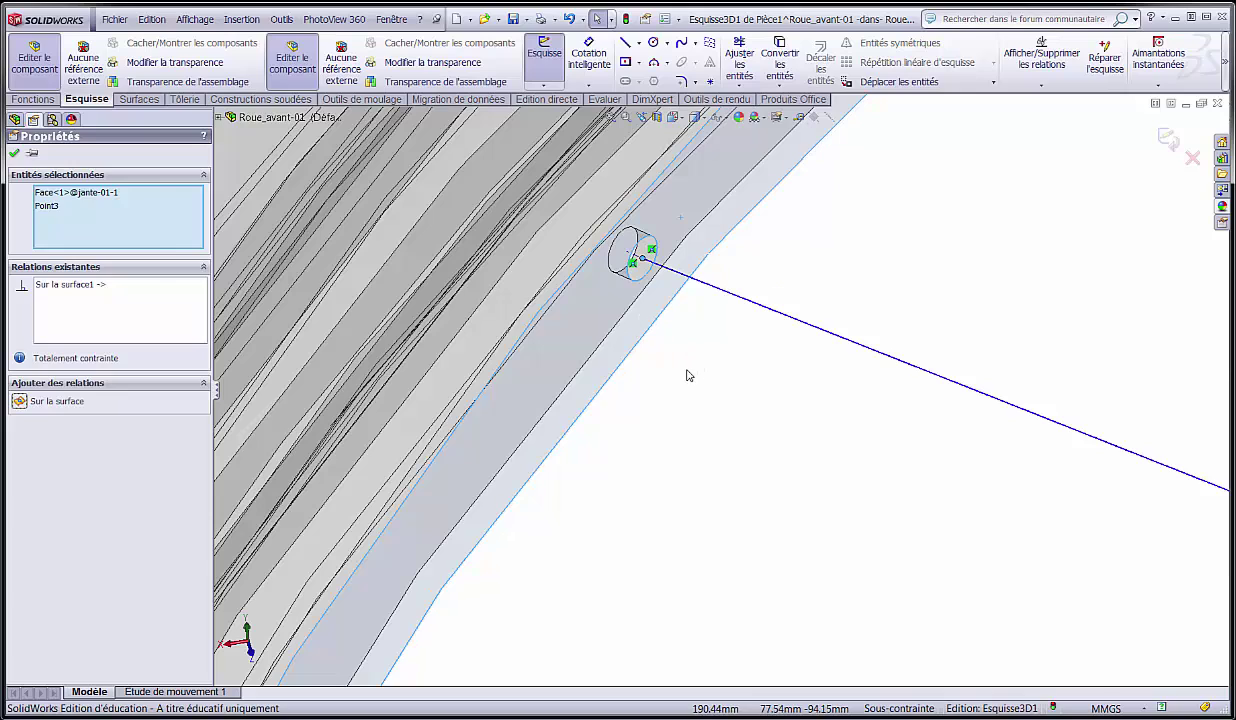
pyautogui.click(742, 367)
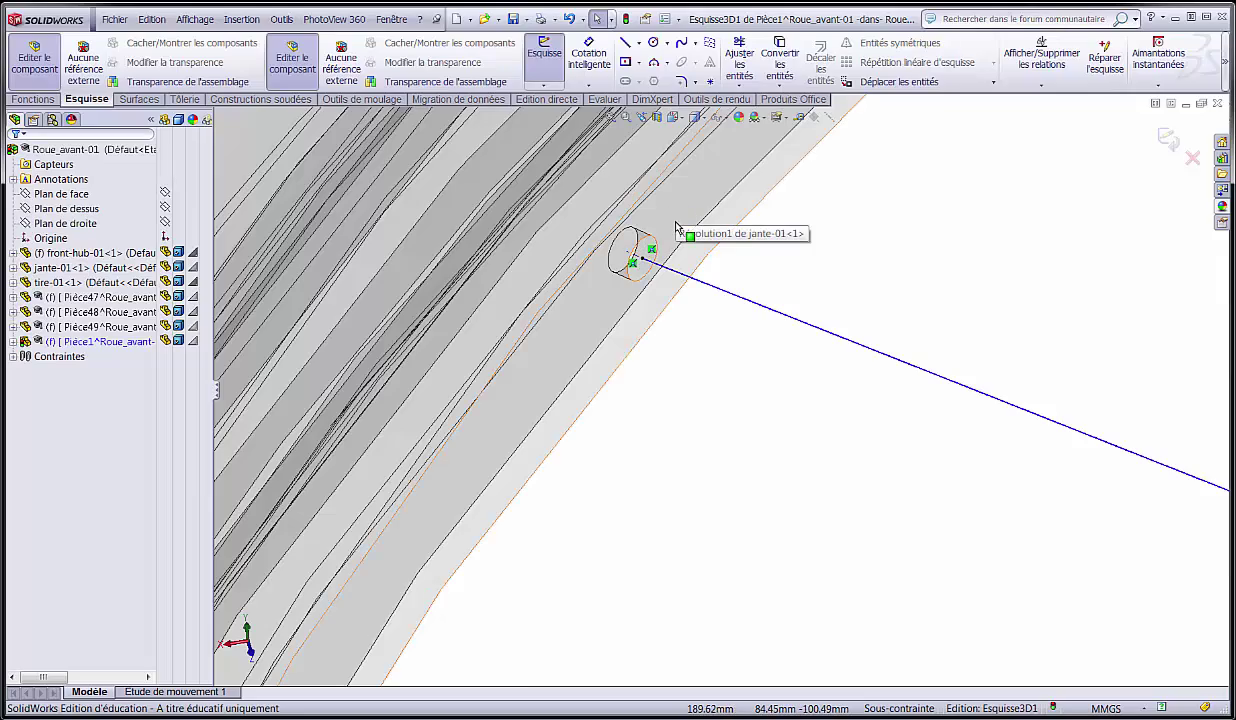
# - Make the short line's free endpoint coincident with the axis of the lower hub flange hole next to the existing spoke
pyautogui.scroll(2, 667, 268)
pyautogui.scroll(5, 665, 320)
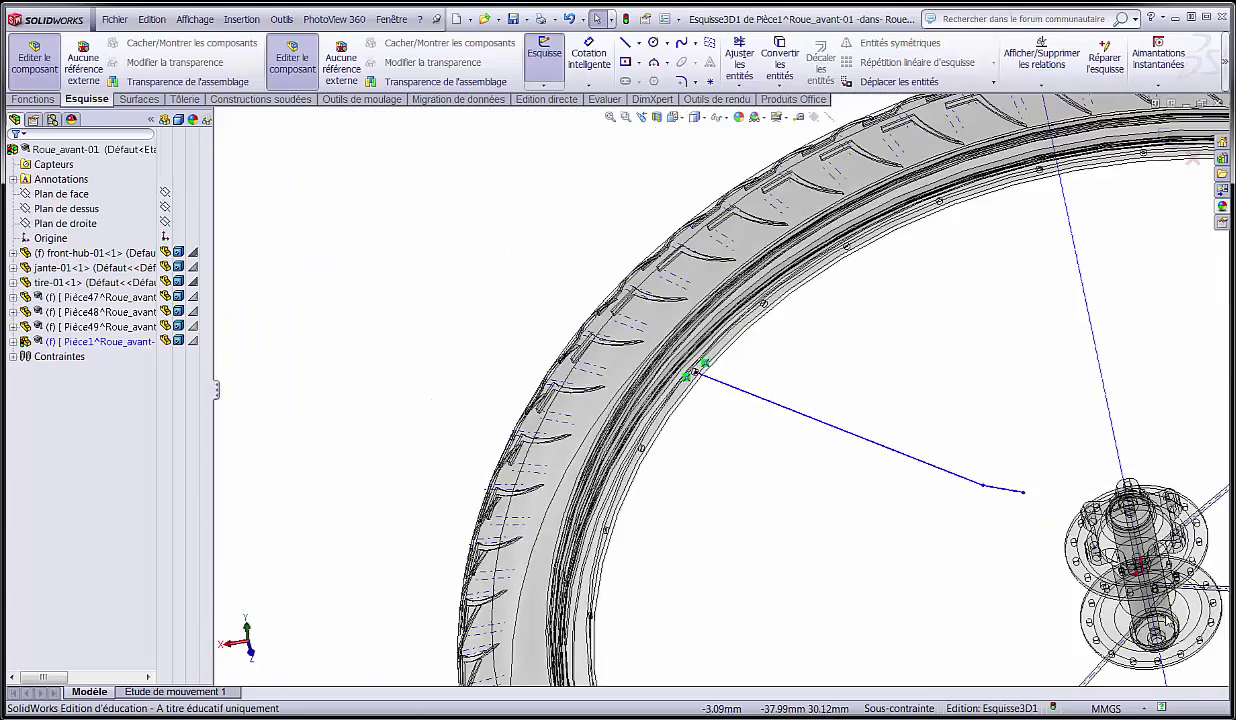
pyautogui.scroll(-4, 1026, 491)
pyautogui.scroll(3, 1031, 564)
pyautogui.scroll(-2, 1052, 582)
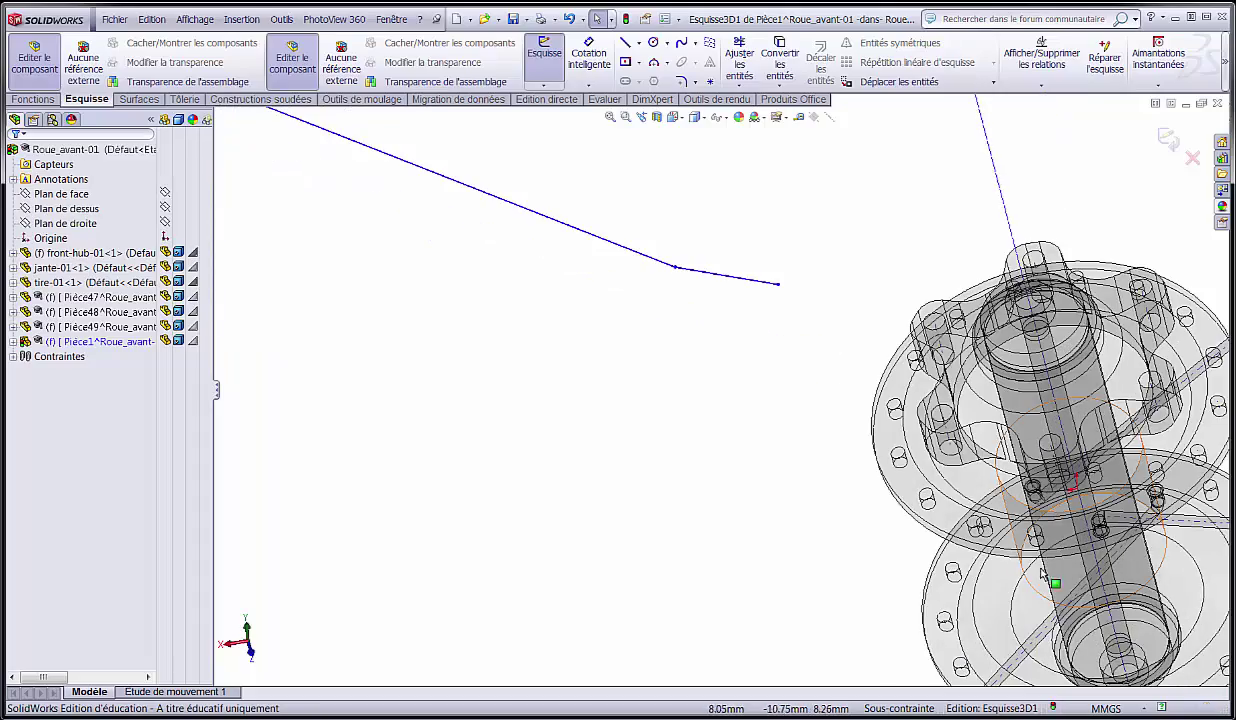
pyautogui.scroll(2, 1031, 561)
pyautogui.moveTo(920, 463); pyautogui.dragTo(744, 524, button='middle')
pyautogui.scroll(-3, 748, 522)
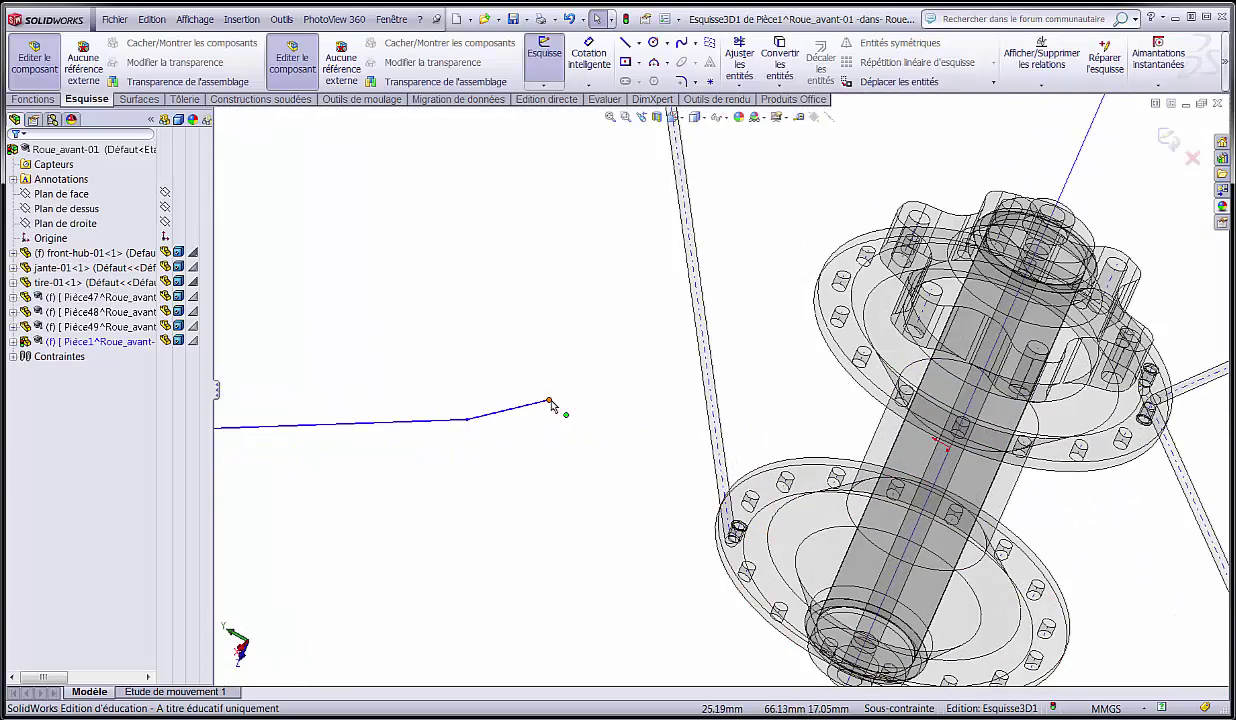
pyautogui.click(550, 405)
pyautogui.scroll(-3, 632, 480)
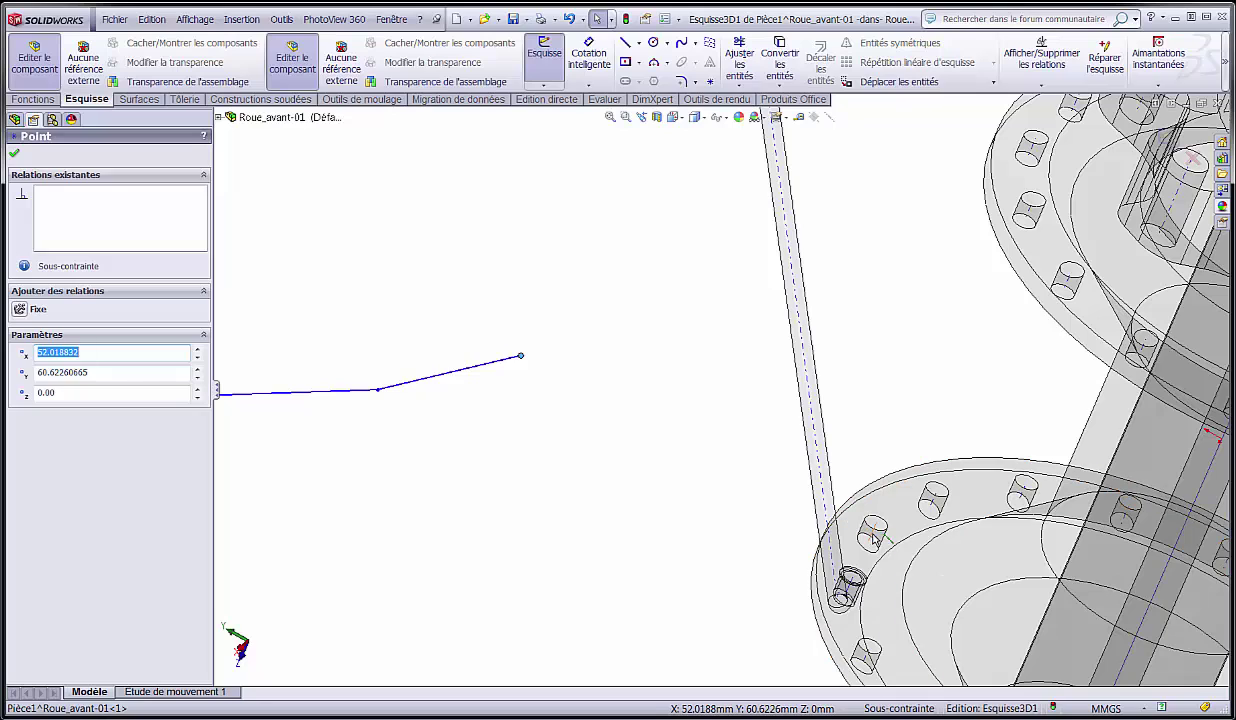
pyautogui.keyDown('ctrl'); pyautogui.click(874, 537); pyautogui.keyUp('ctrl')
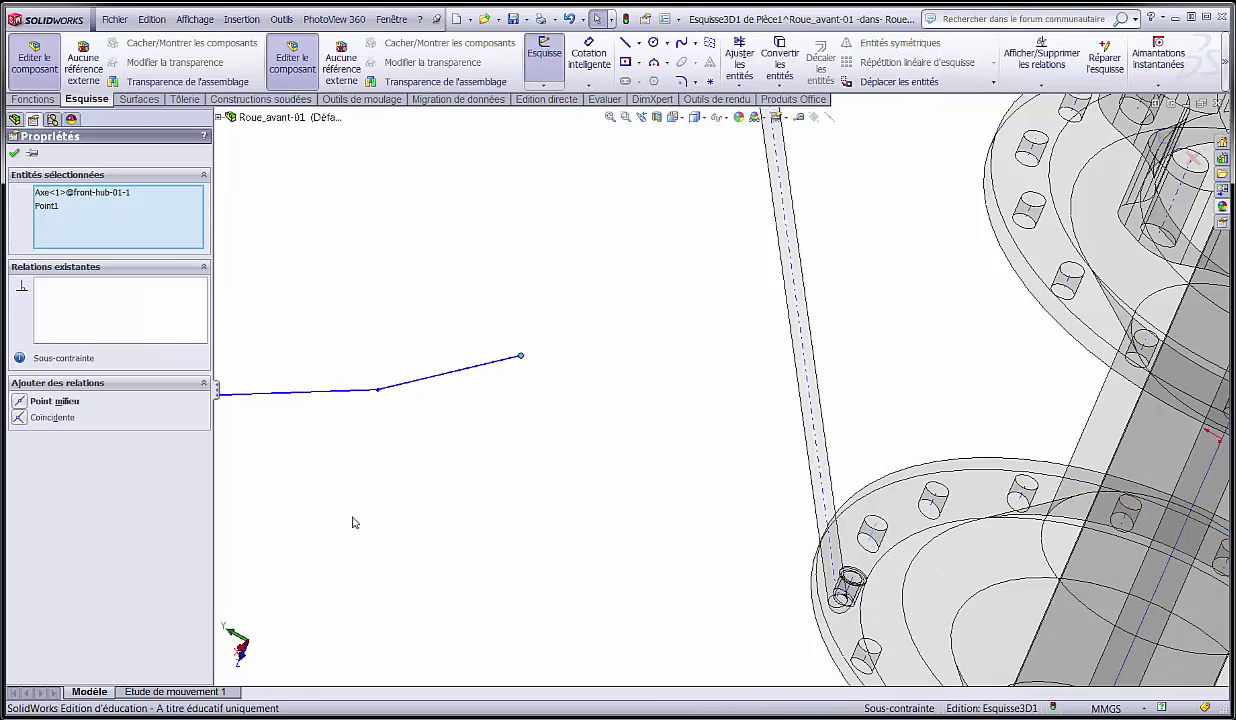
pyautogui.click(20, 418)
pyautogui.click(607, 493)
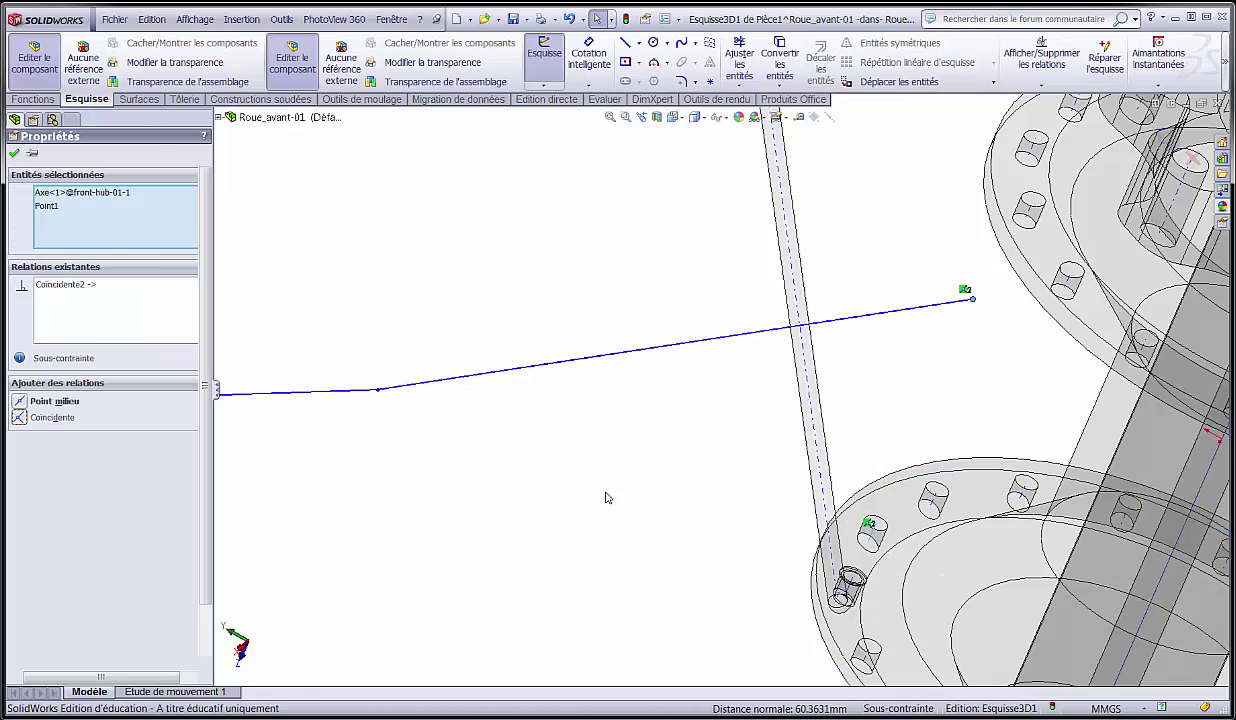
# - Try to make the point joining the two lines coincident with the same hub hole axis, and delete the added relation
pyautogui.click(379, 391)
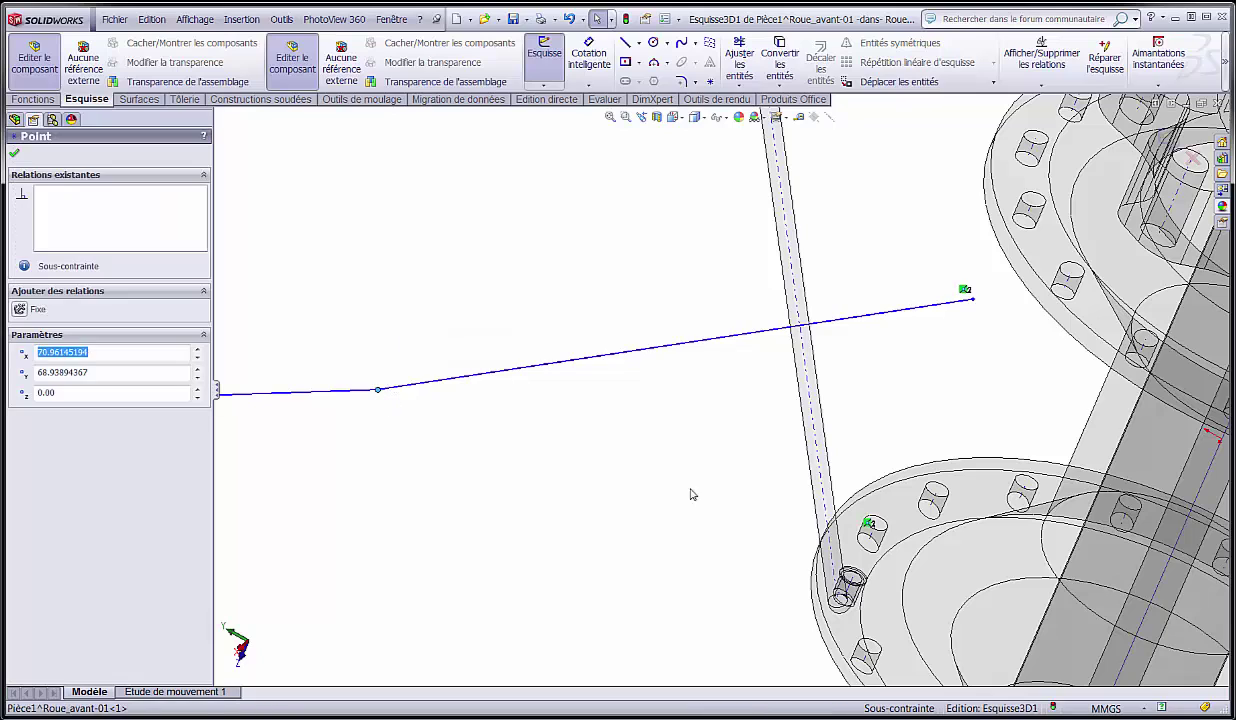
pyautogui.click(874, 539)
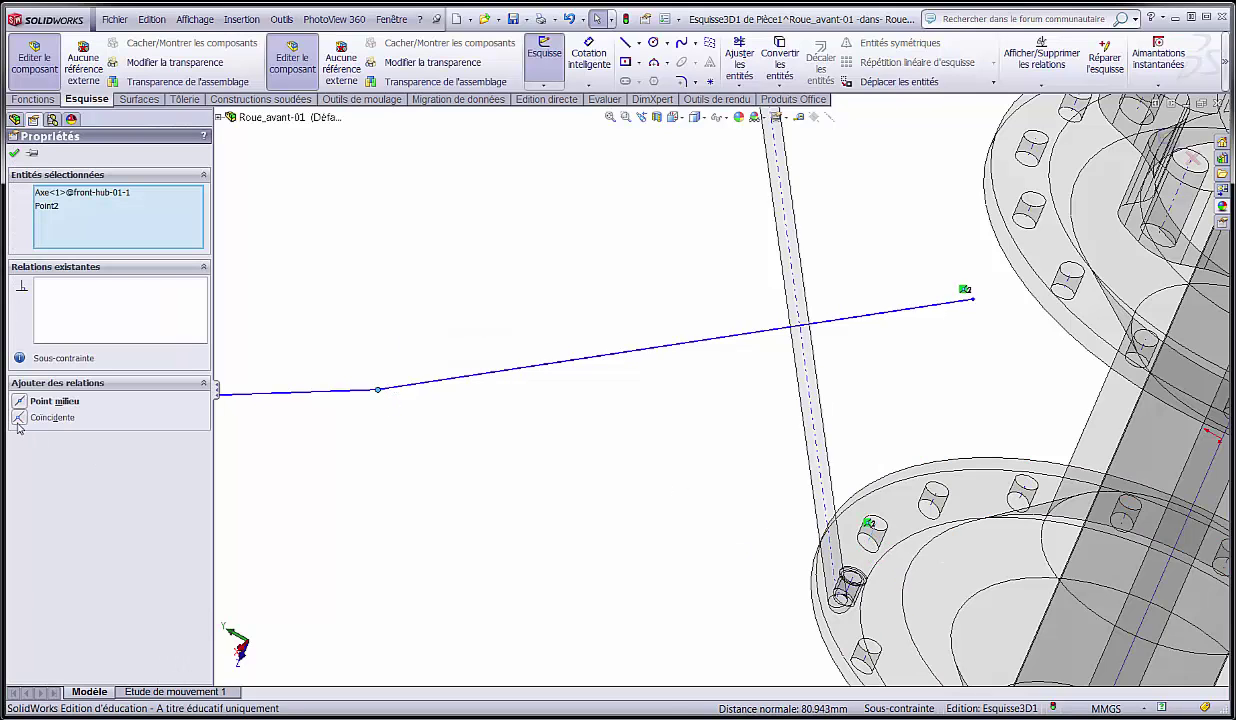
pyautogui.click(19, 418)
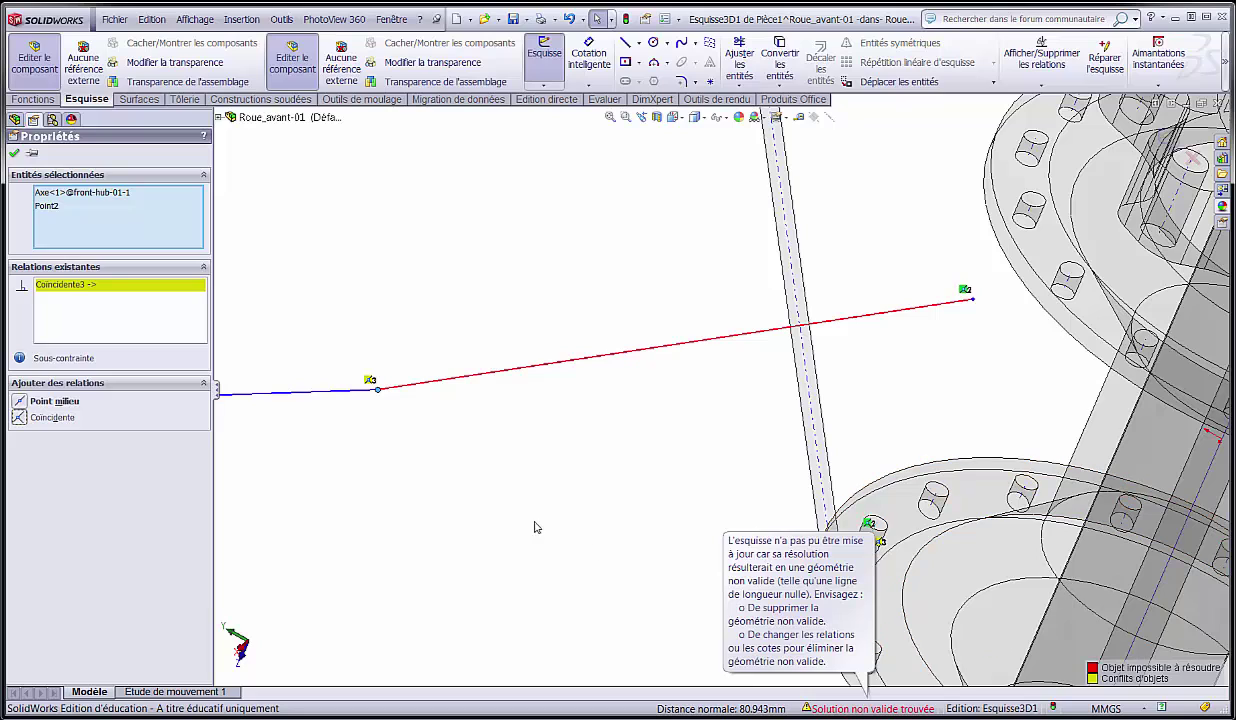
pyautogui.rightClick(80, 288)
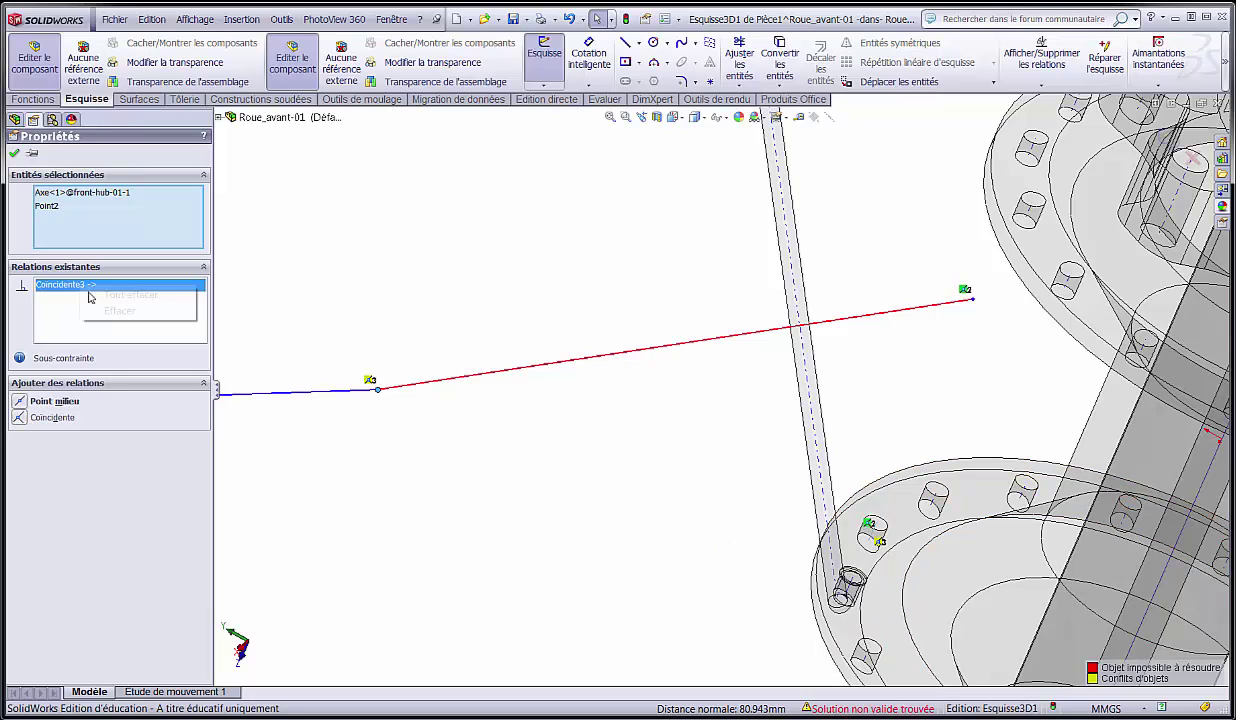
pyautogui.click(121, 310)
pyautogui.click(334, 286)
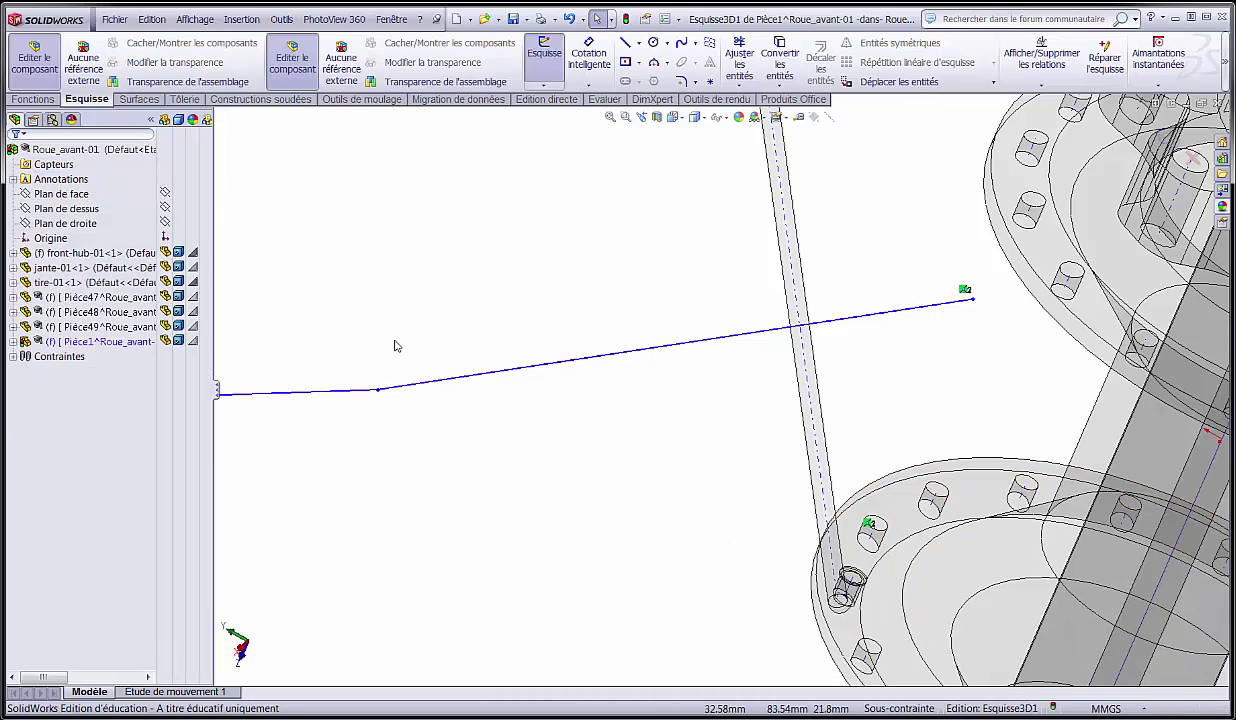
# - Move the point joining the two lines near the lower flange hole and make it coincident with that hole's axis
pyautogui.moveTo(380, 391)
pyautogui.mouseDown()
pyautogui.moveTo(469, 458)
pyautogui.moveTo(822, 571)
pyautogui.moveTo(862, 560)
pyautogui.moveTo(838, 572)
pyautogui.moveTo(852, 550)
pyautogui.mouseUp()
pyautogui.click(745, 632)
pyautogui.scroll(-4, 856, 583)
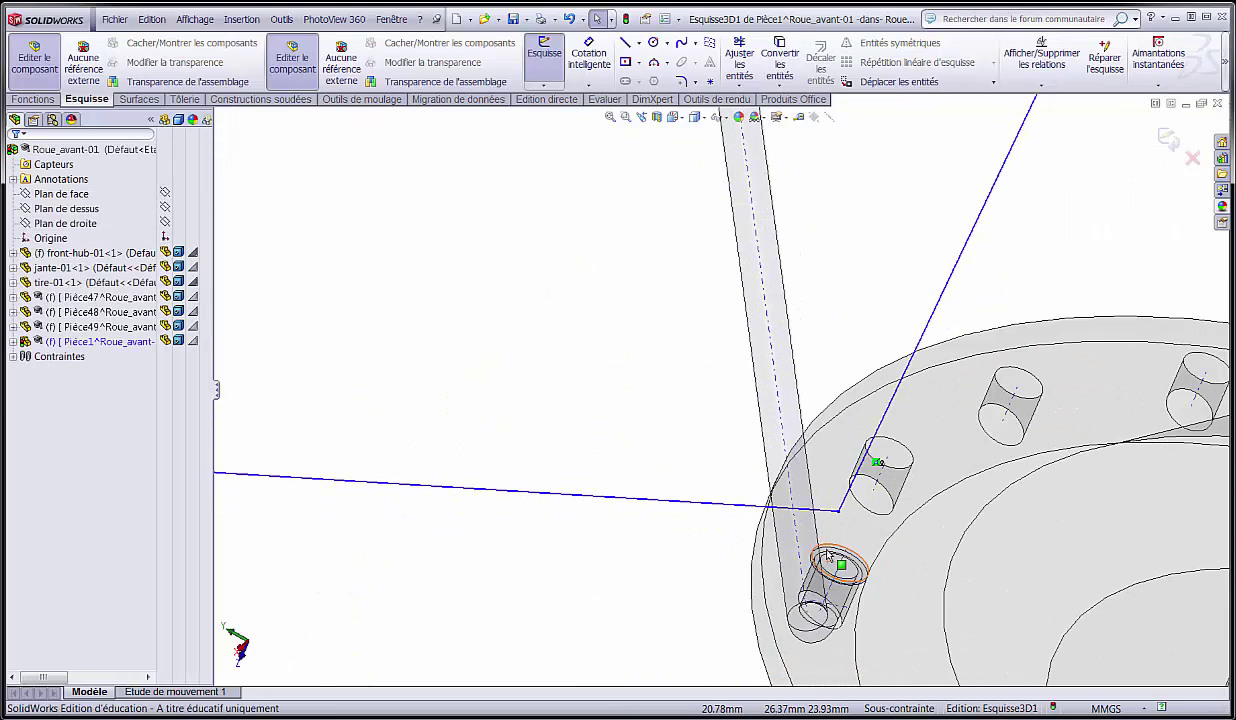
pyautogui.click(838, 514)
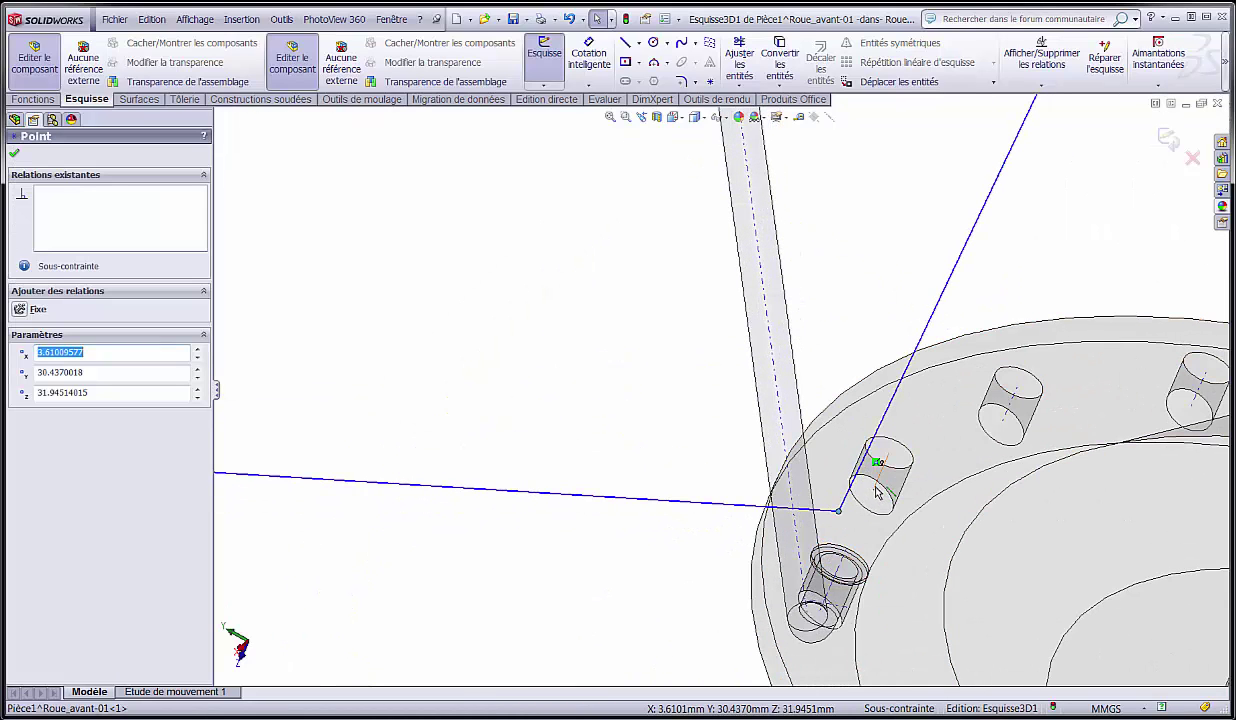
pyautogui.keyDown('ctrl'); pyautogui.click(880, 487); pyautogui.keyUp('ctrl')
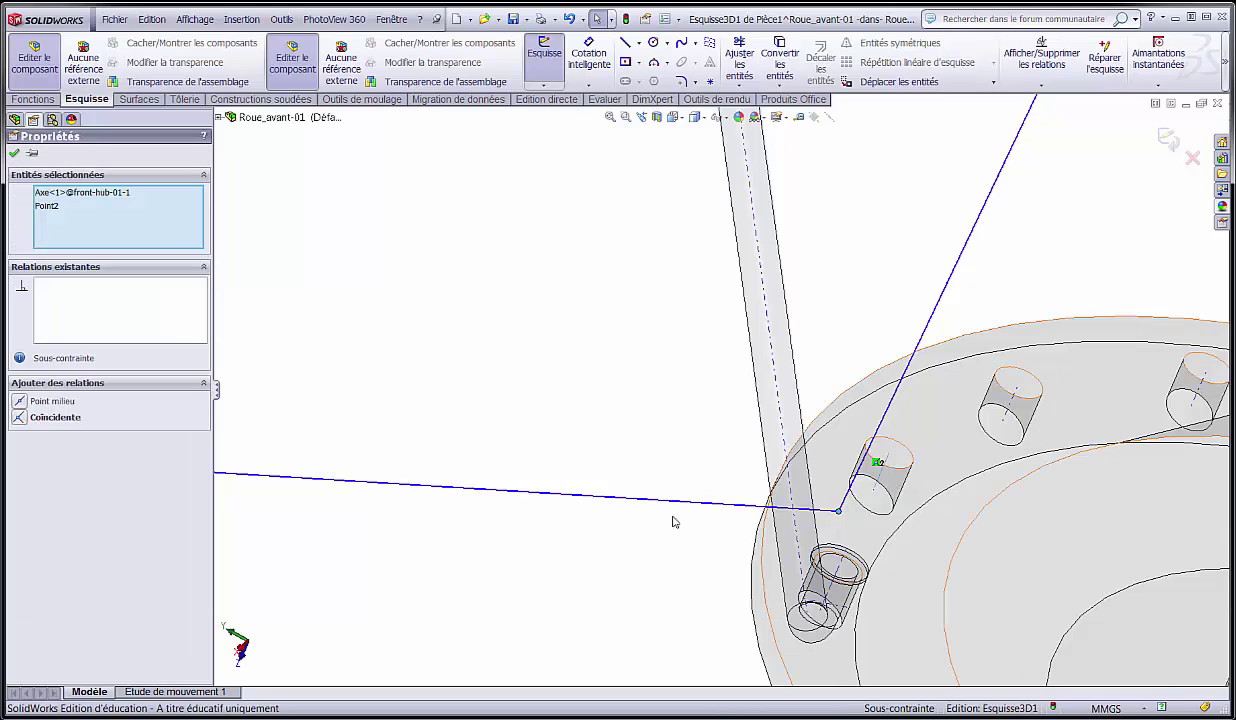
pyautogui.click(15, 420)
pyautogui.click(387, 390)
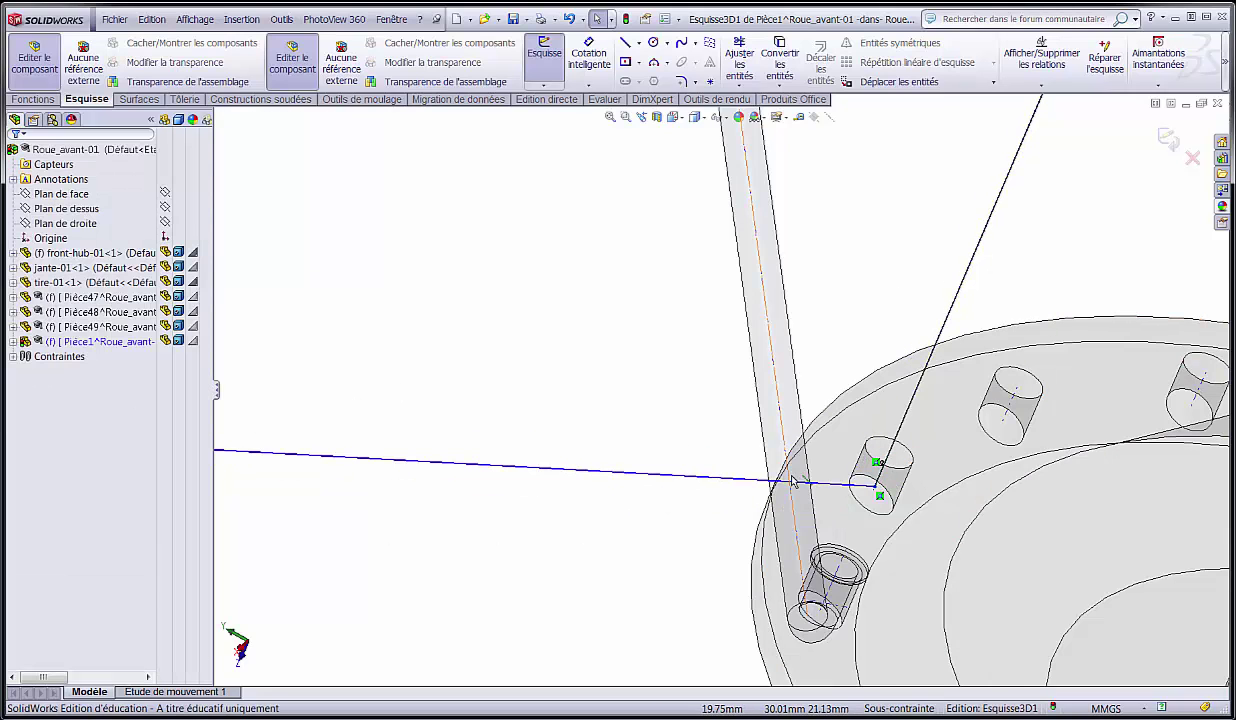
# - Shorten the short line along the hub hole axis by repositioning both its endpoints, leaving it just past each flange face
pyautogui.scroll(4, 792, 481)
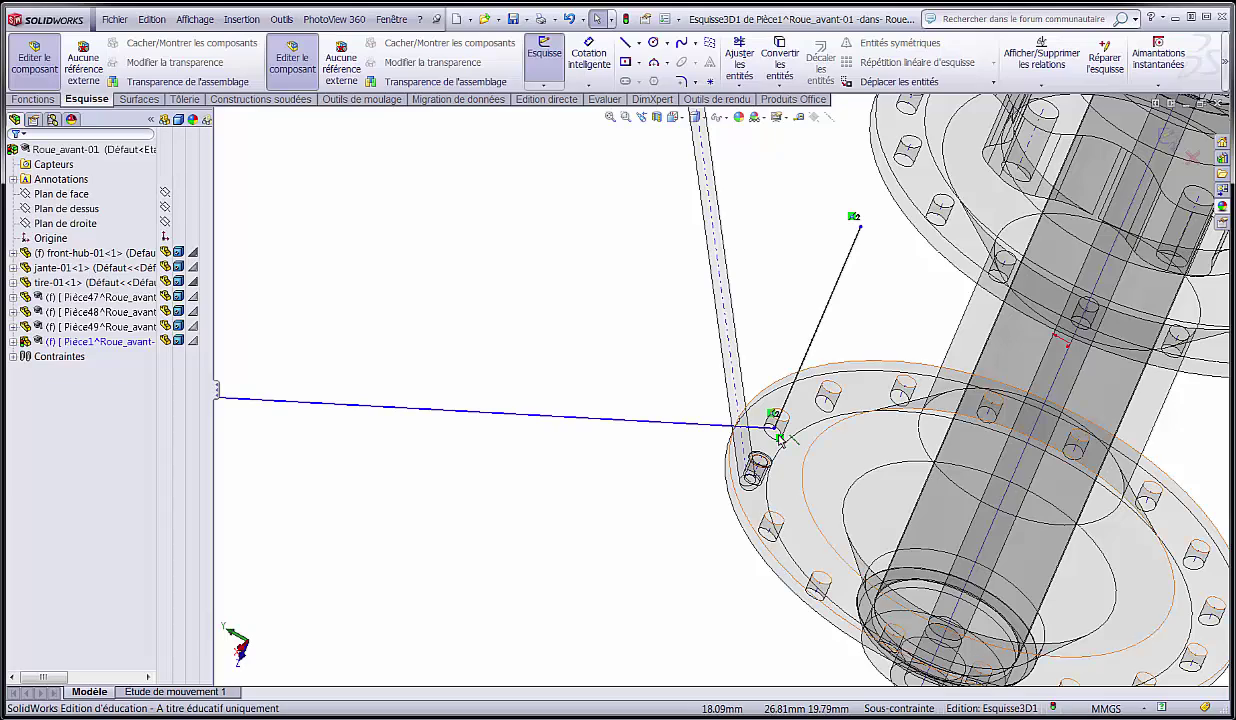
pyautogui.scroll(-4, 780, 430)
pyautogui.scroll(2, 753, 483)
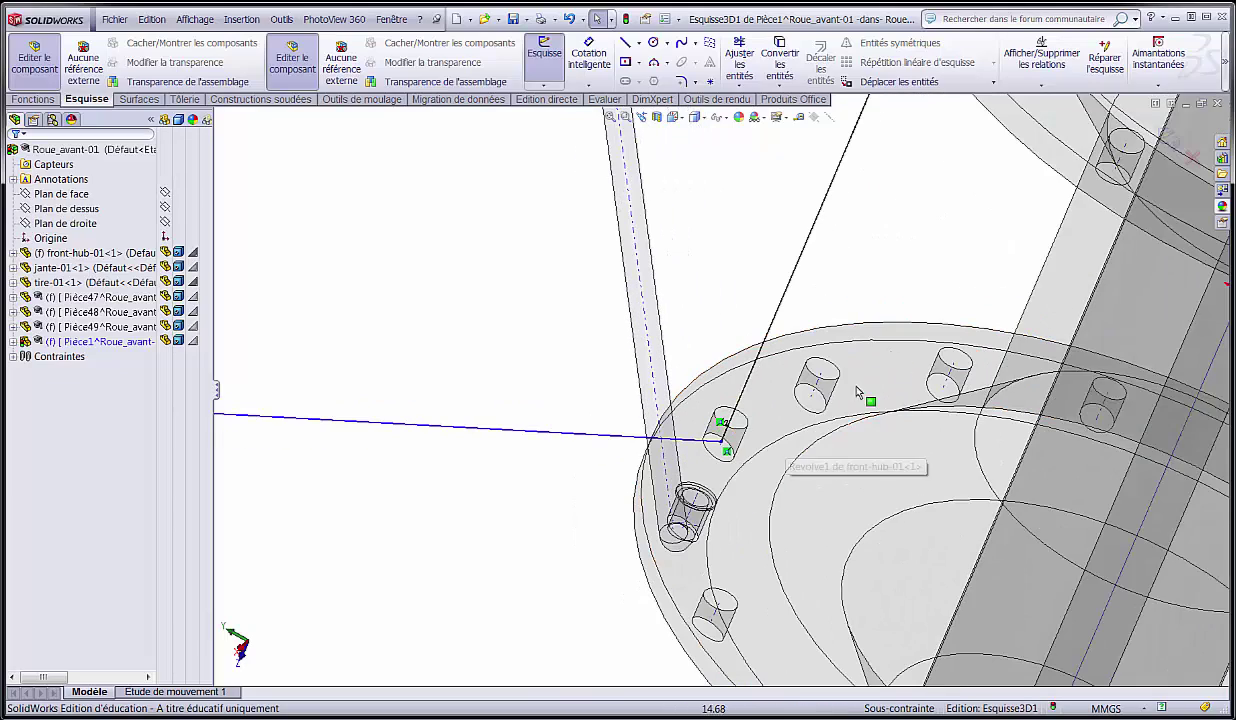
pyautogui.scroll(3, 853, 310)
pyautogui.scroll(-1, 800, 229)
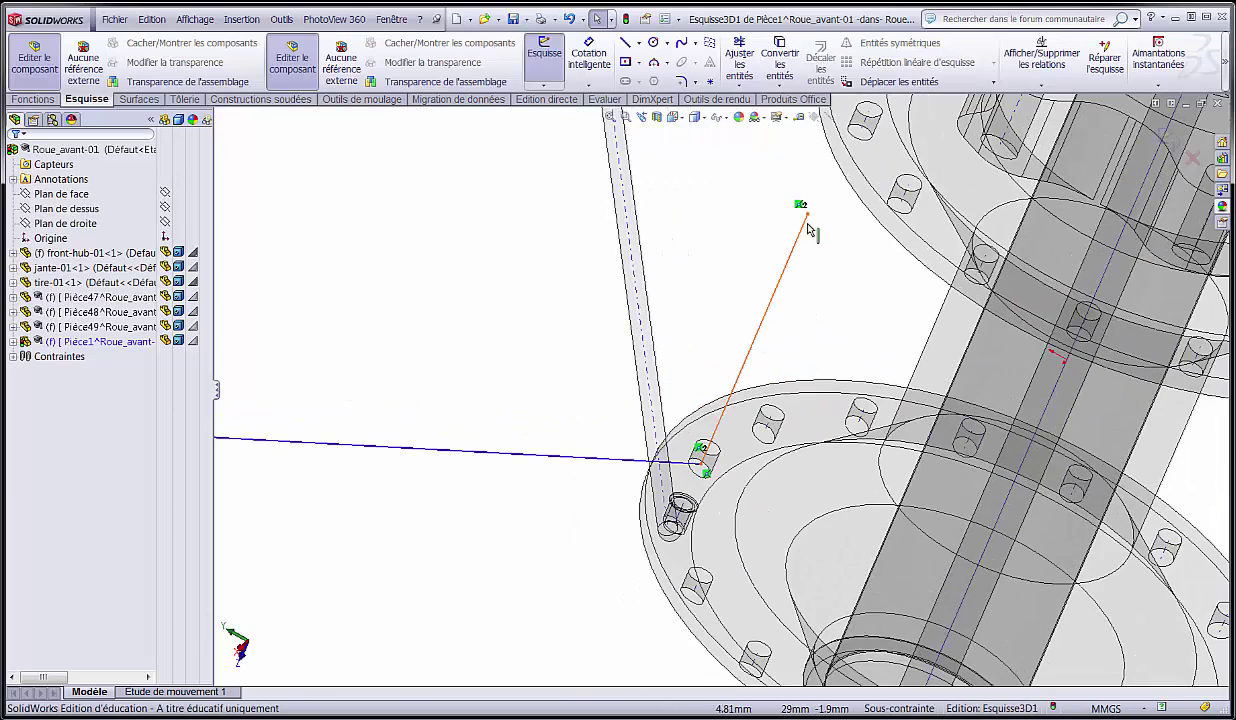
pyautogui.moveTo(807, 218); pyautogui.dragTo(793, 276)
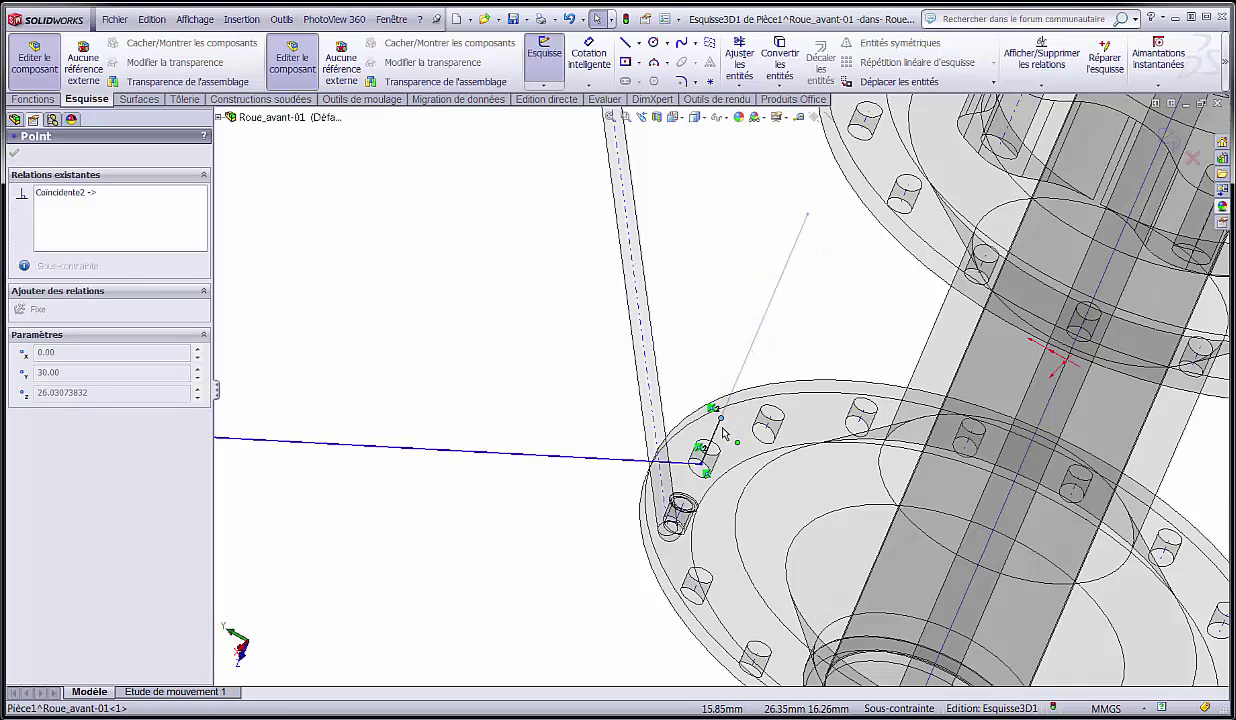
pyautogui.moveTo(716, 437); pyautogui.dragTo(724, 467)
pyautogui.scroll(-3, 716, 437)
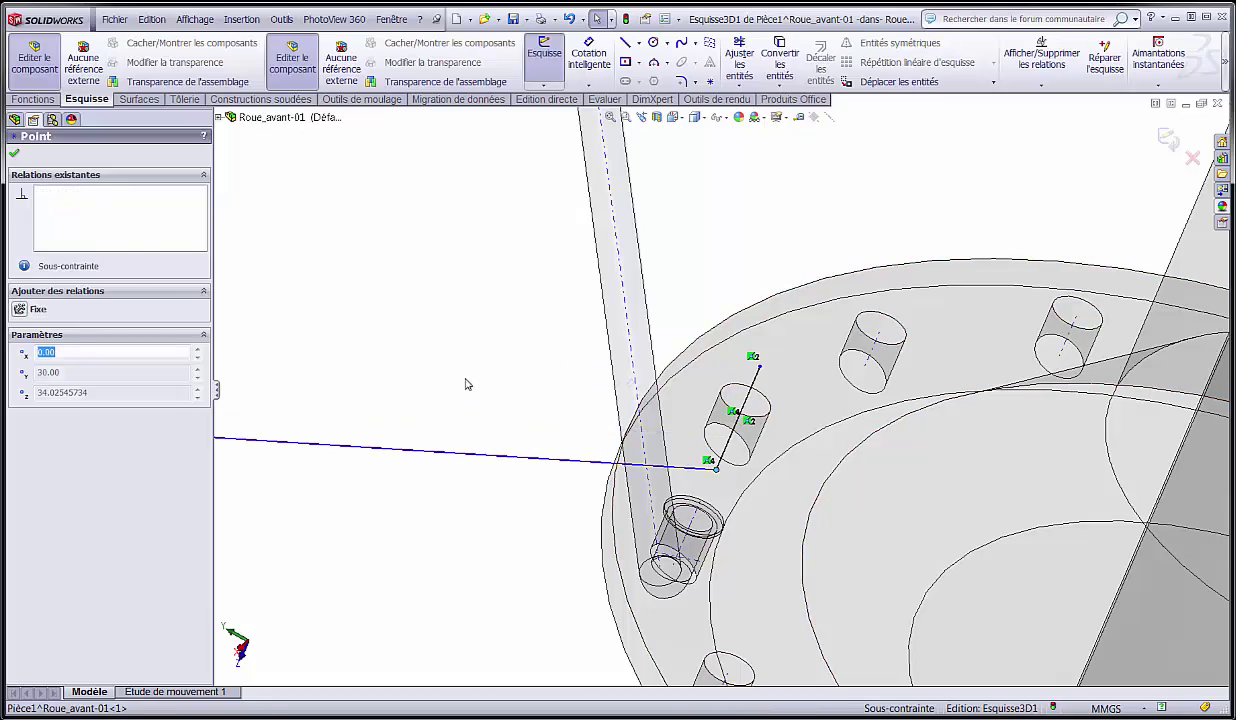
pyautogui.press('Escape')
pyautogui.moveTo(472, 395)
pyautogui.mouseDown(button='middle')
pyautogui.moveTo(466, 367)
pyautogui.moveTo(499, 354)
pyautogui.moveTo(577, 372)
pyautogui.moveTo(601, 417)
pyautogui.moveTo(773, 524)
pyautogui.moveTo(815, 470)
pyautogui.moveTo(763, 445)
pyautogui.moveTo(673, 474)
pyautogui.moveTo(650, 462)
pyautogui.moveTo(487, 255)
pyautogui.mouseUp(button='middle')
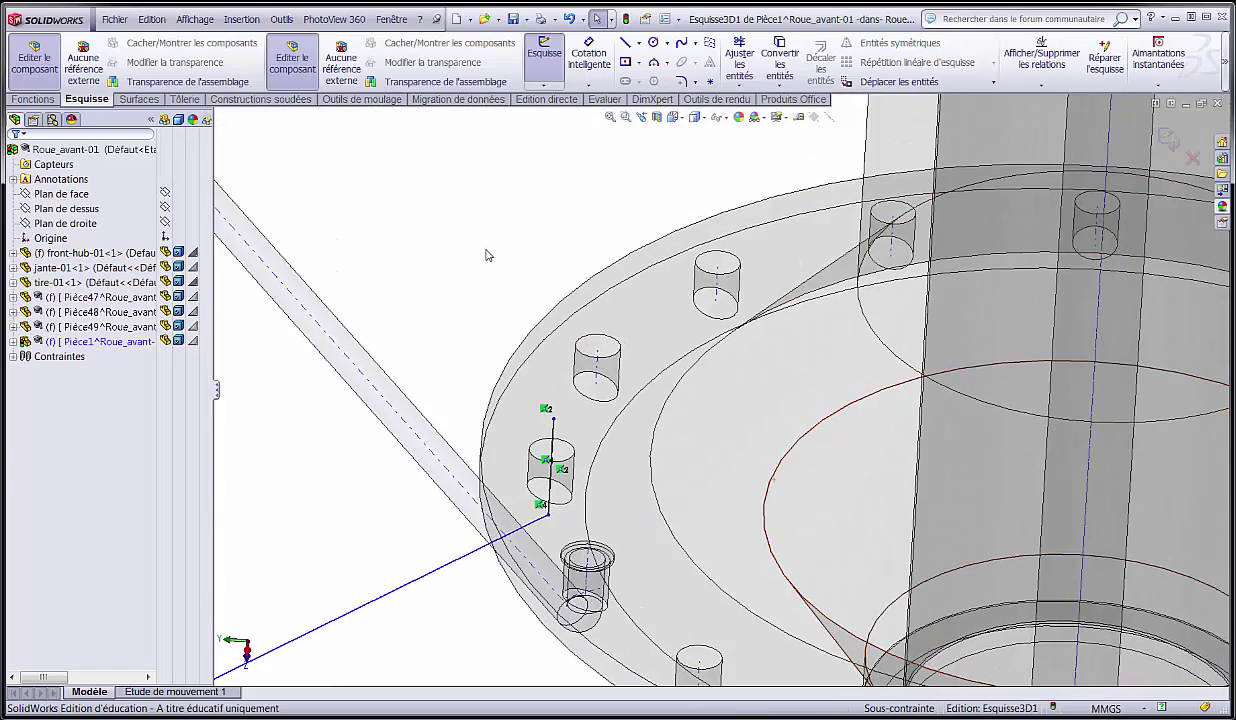
# - Dimension the short line's free endpoint 0.1 mm from the adjacent outer face of the hub flange
pyautogui.click(589, 57)
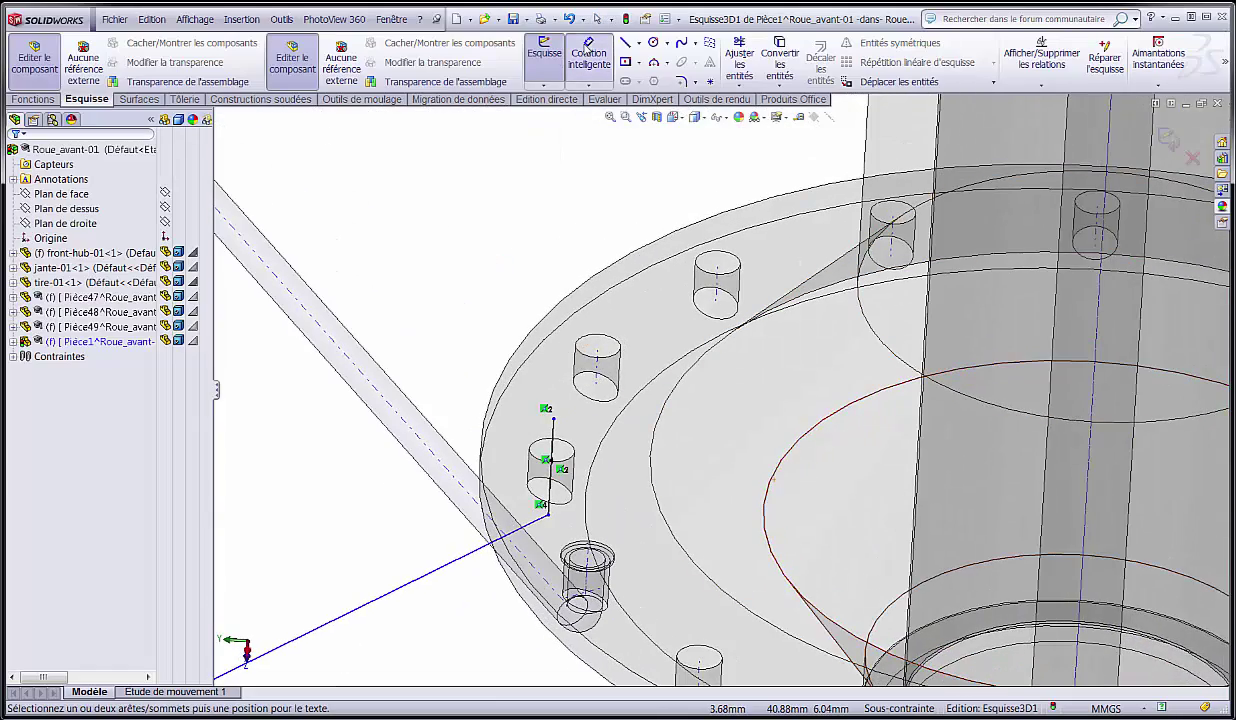
pyautogui.click(541, 378)
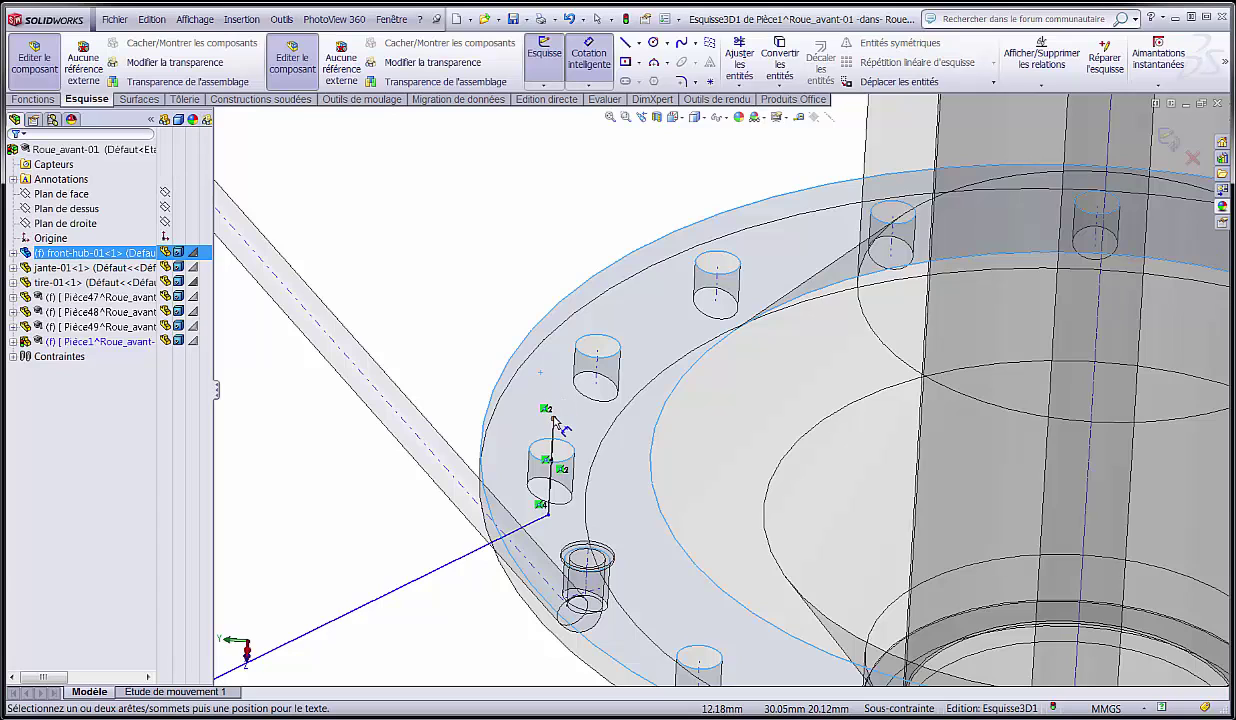
pyautogui.click(553, 419)
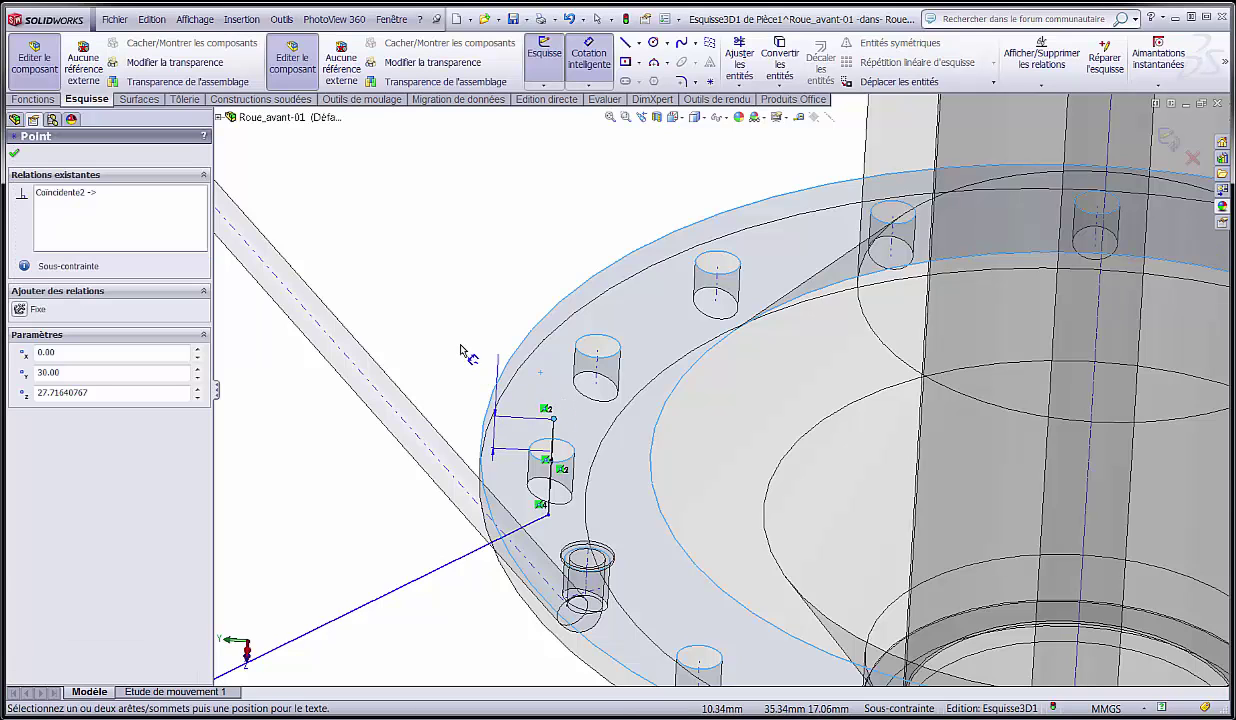
pyautogui.click(468, 292)
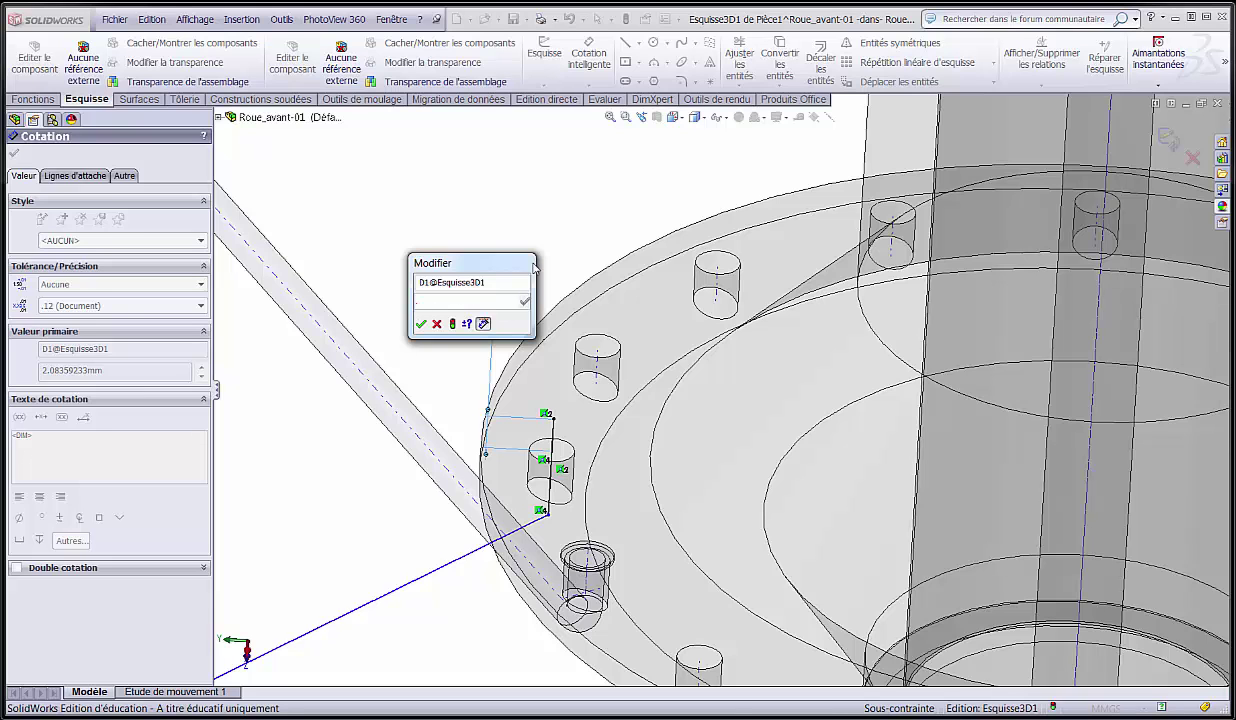
pyautogui.write('.1')
pyautogui.press('Return')
# - Dimension the point joining the two lines 0.1 mm from the opposite face of the hub flange
pyautogui.scroll(-4, 560, 512)
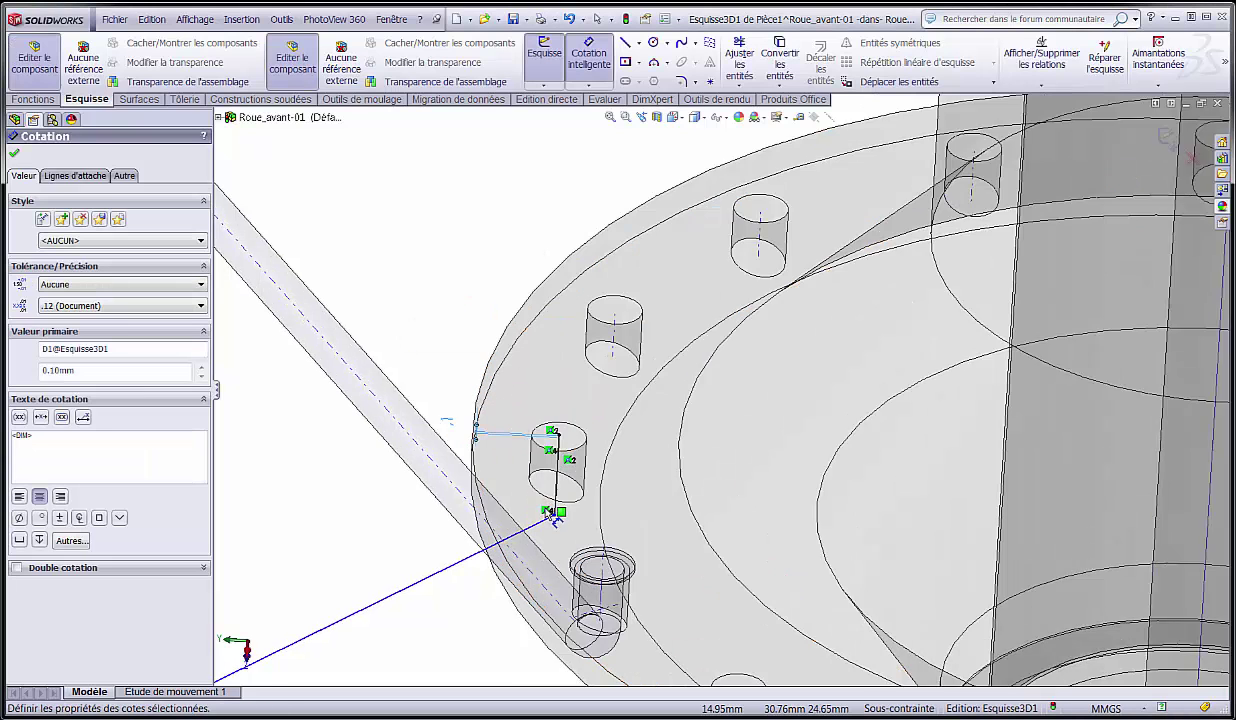
pyautogui.moveTo(548, 482)
pyautogui.mouseDown(button='middle')
pyautogui.moveTo(604, 377)
pyautogui.moveTo(637, 467)
pyautogui.moveTo(604, 451)
pyautogui.moveTo(675, 450)
pyautogui.moveTo(692, 467)
pyautogui.mouseUp(button='middle')
pyautogui.scroll(5, 697, 450)
pyautogui.scroll(-8, 420, 306)
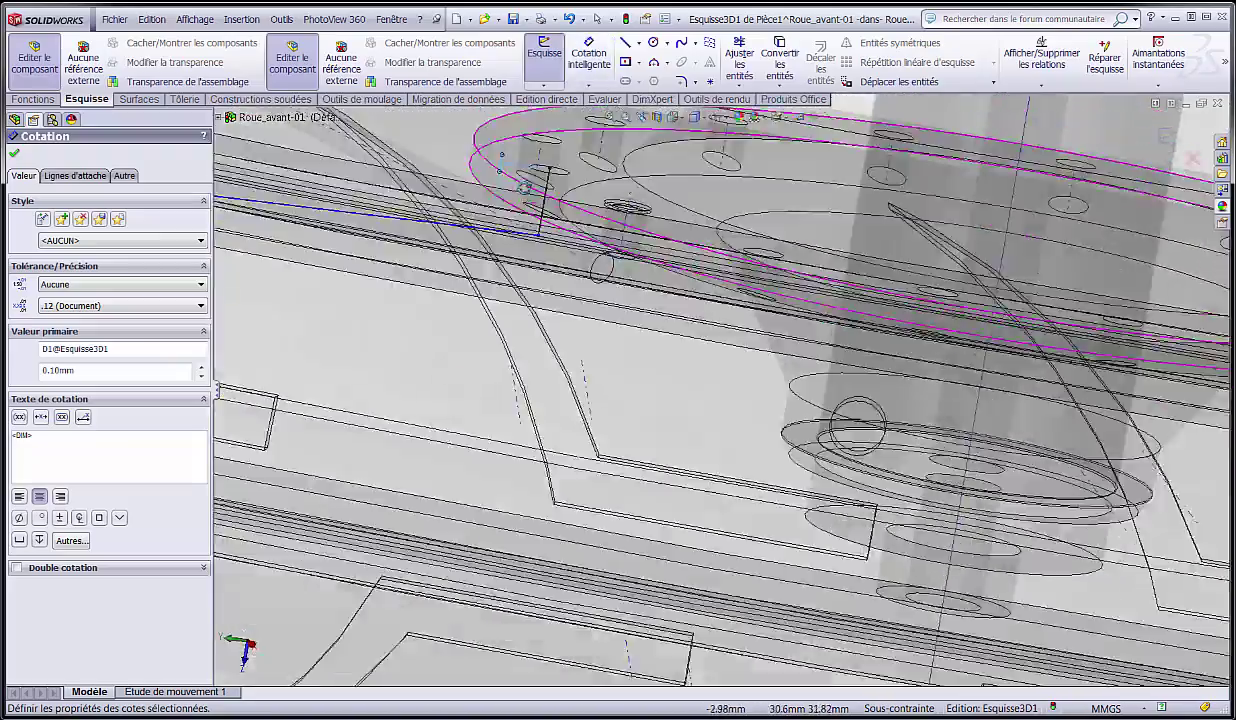
pyautogui.moveTo(524, 186); pyautogui.dragTo(530, 121, button='middle')
pyautogui.click(660, 270)
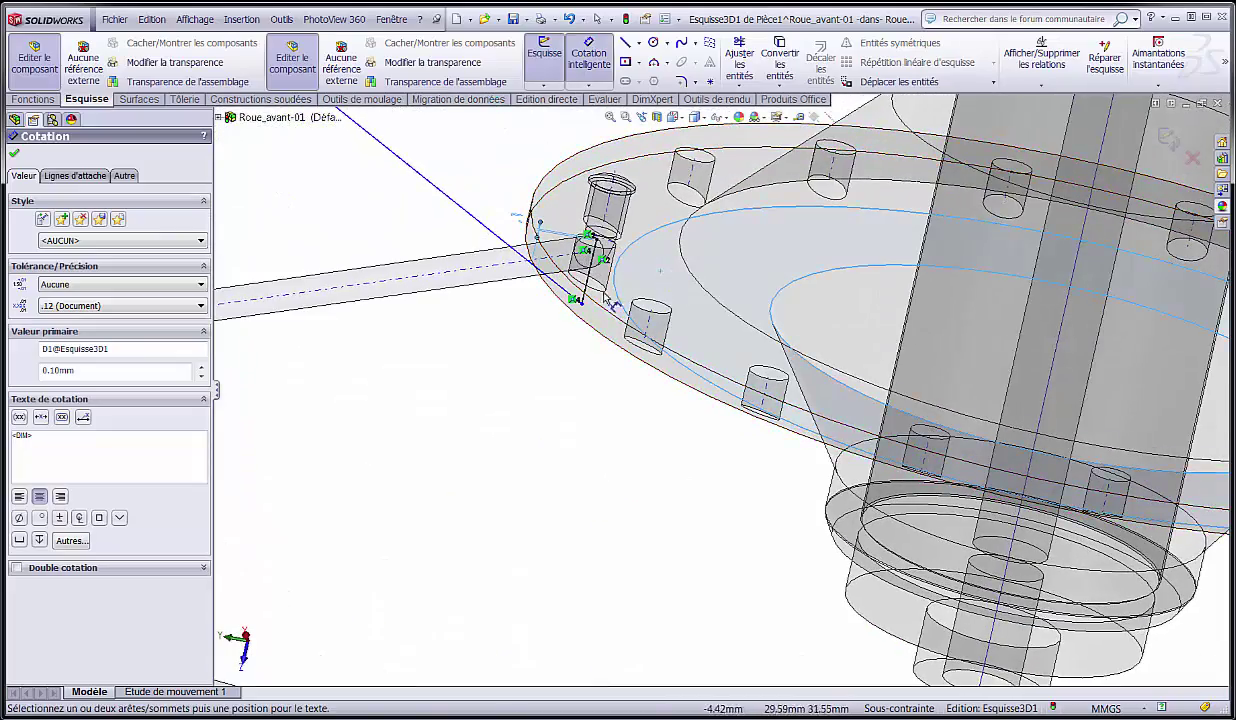
pyautogui.click(585, 309)
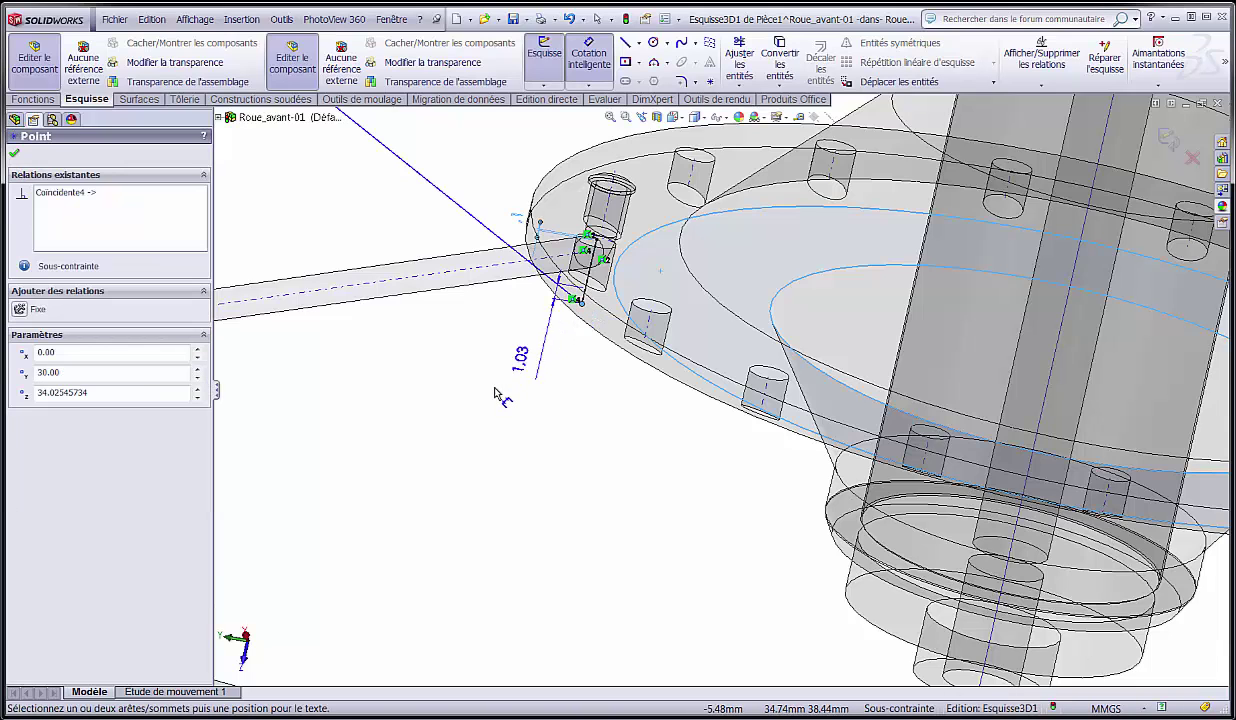
pyautogui.click(500, 390)
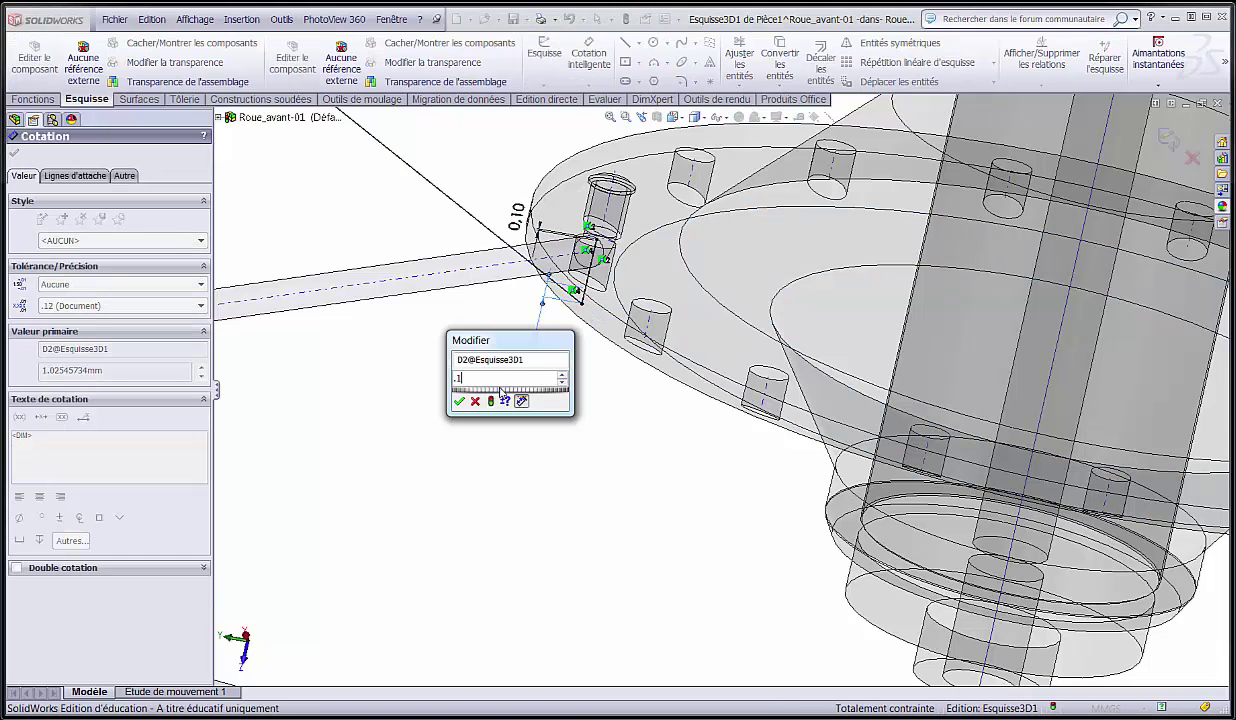
pyautogui.write('.1')
pyautogui.press('Return')
# - Round the corner between the long spoke line and the short line with a 2.2 mm sketch fillet
pyautogui.moveTo(530, 355); pyautogui.dragTo(527, 363, button='middle')
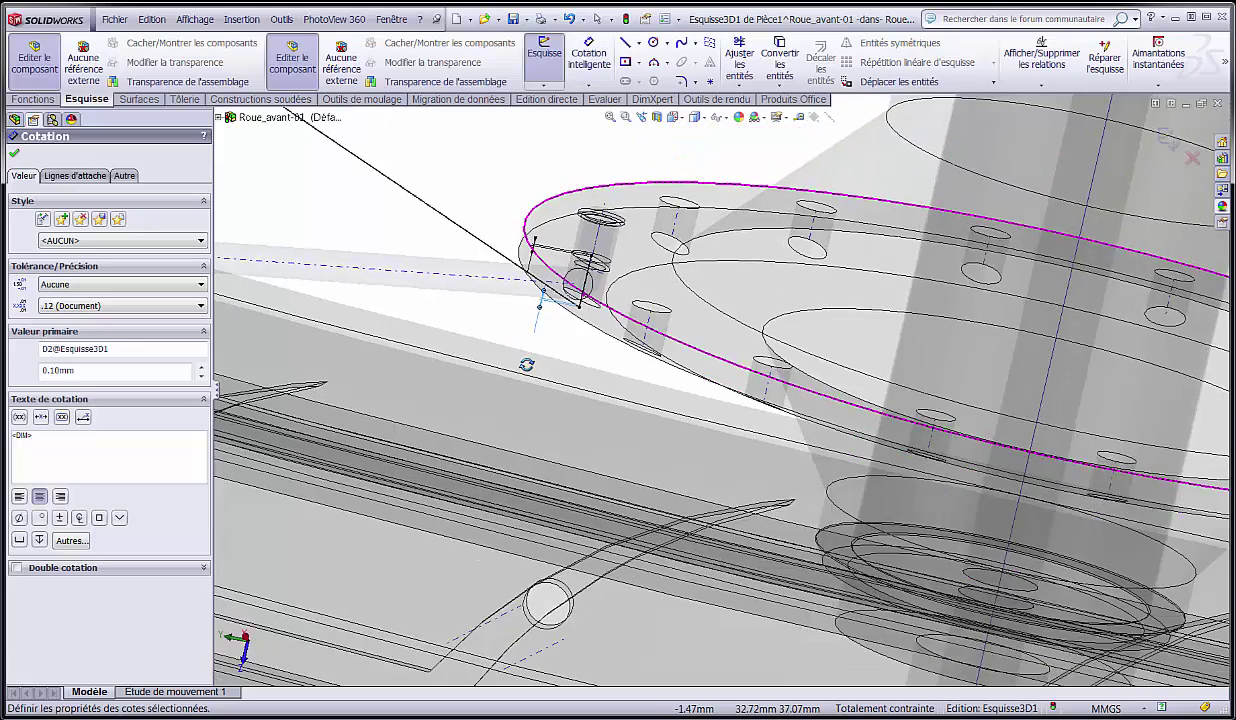
pyautogui.scroll(-2, 563, 334)
pyautogui.scroll(-2, 538, 316)
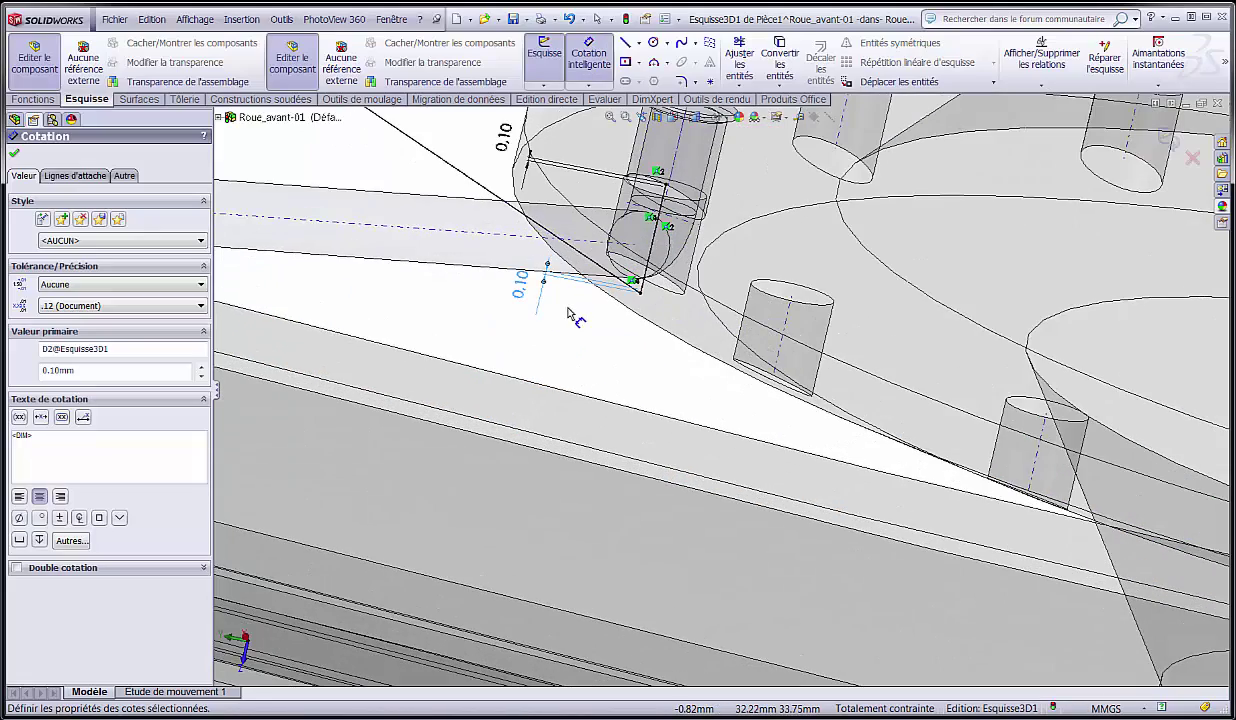
pyautogui.scroll(1, 553, 315)
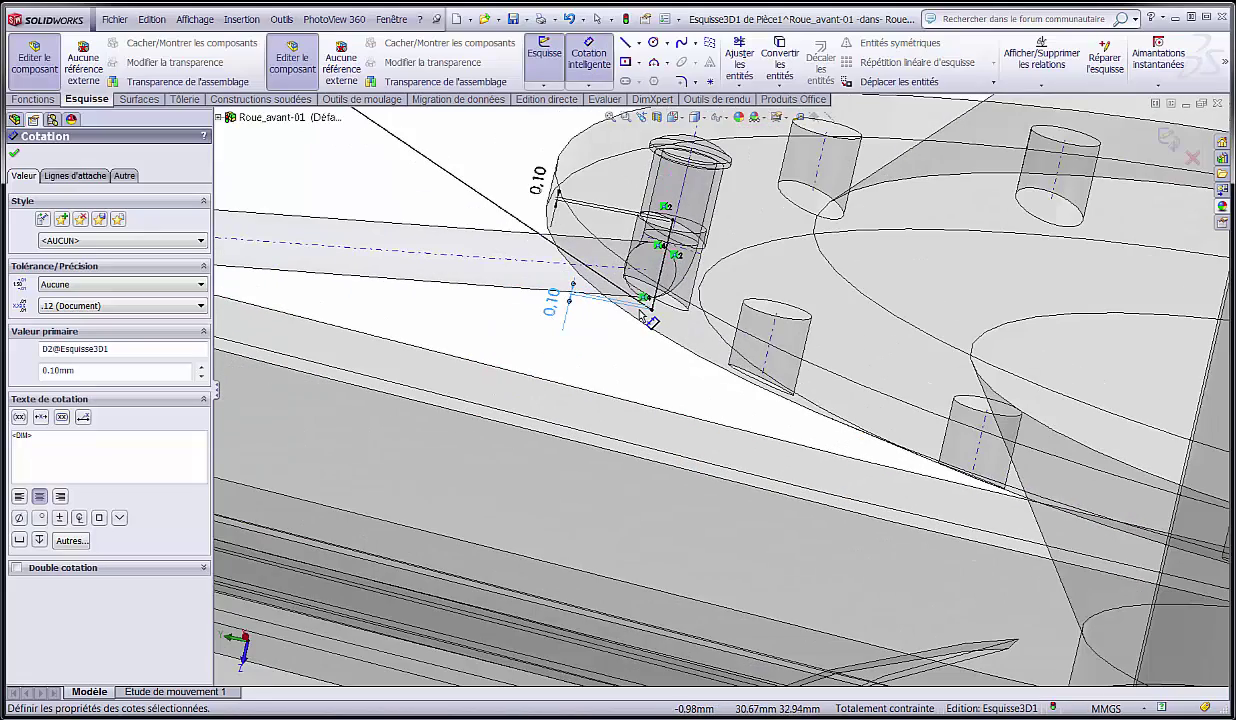
pyautogui.scroll(-3, 640, 314)
pyautogui.scroll(2, 640, 314)
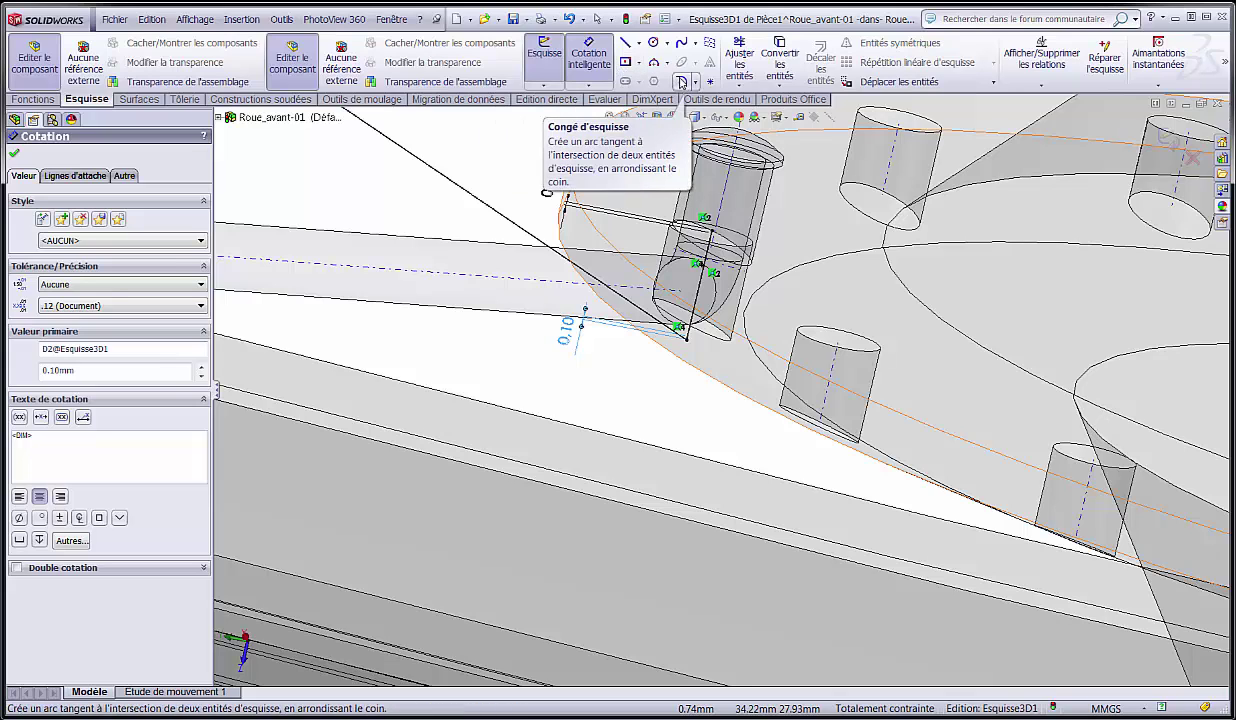
pyautogui.click(681, 82)
pyautogui.click(612, 290)
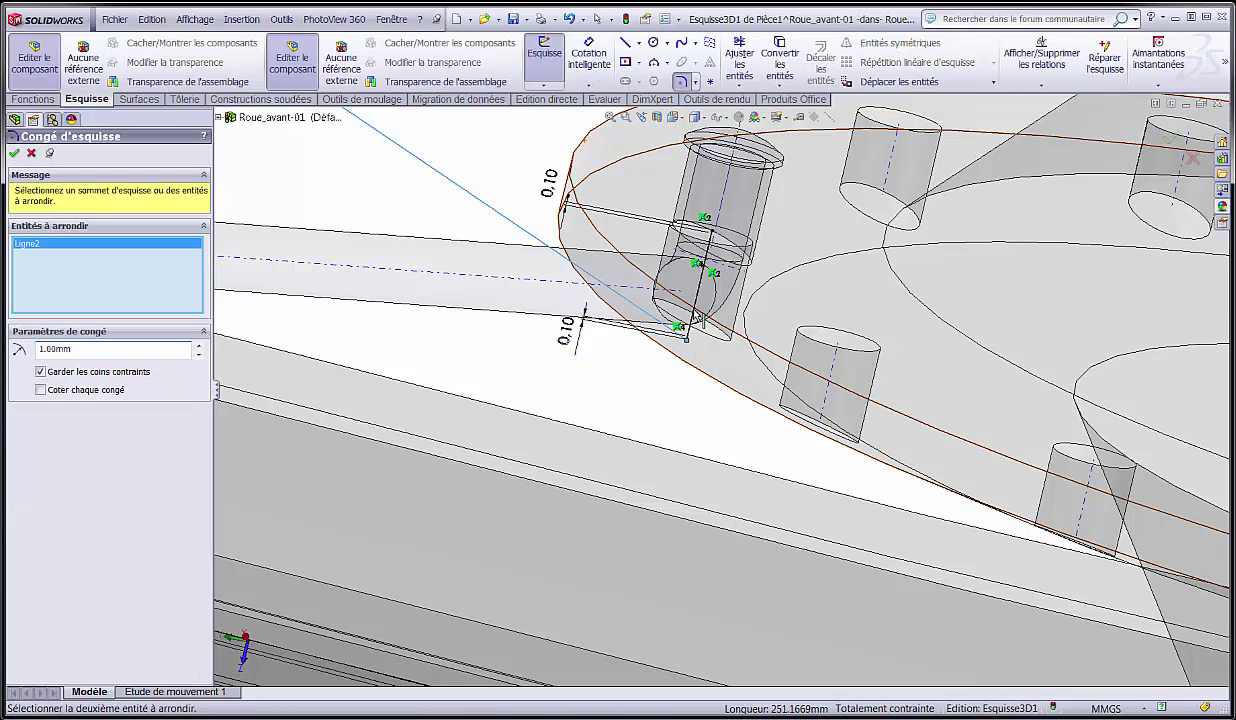
pyautogui.click(703, 300)
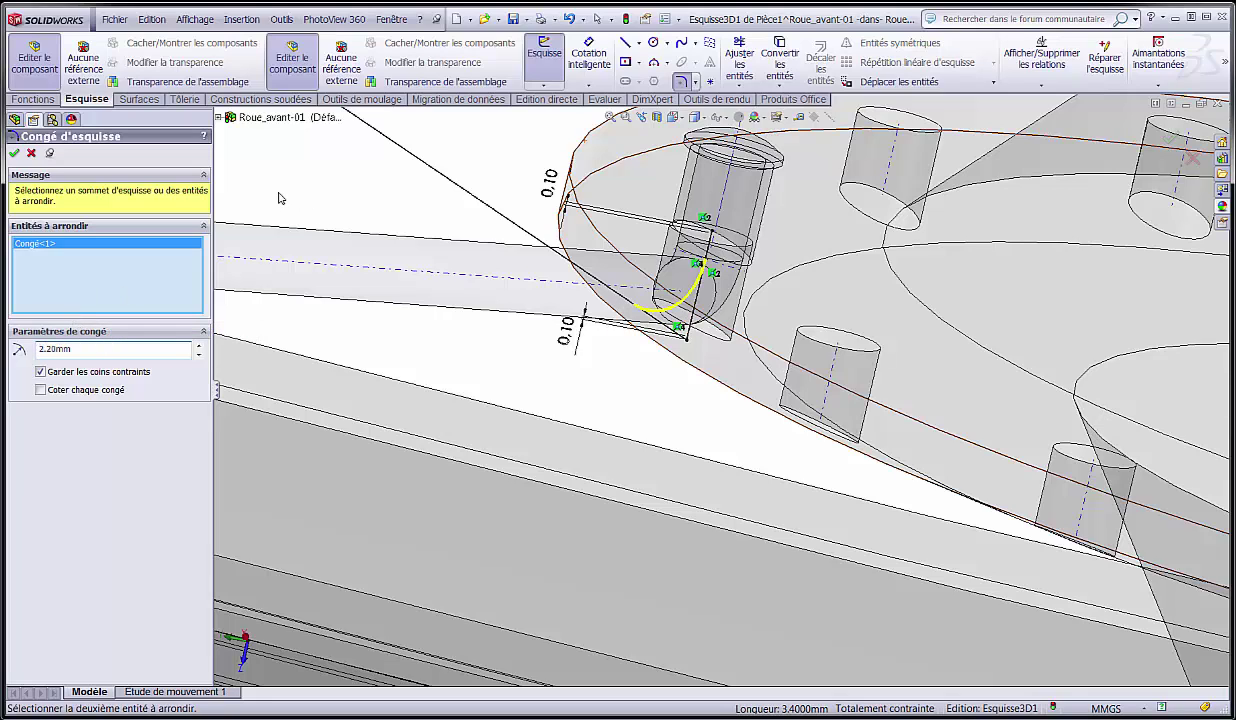
pyautogui.click(13, 154)
pyautogui.moveTo(616, 370)
pyautogui.mouseDown(button='middle')
pyautogui.moveTo(618, 400)
pyautogui.moveTo(680, 350)
pyautogui.moveTo(705, 345)
pyautogui.moveTo(710, 357)
pyautogui.moveTo(690, 353)
pyautogui.mouseUp(button='middle')
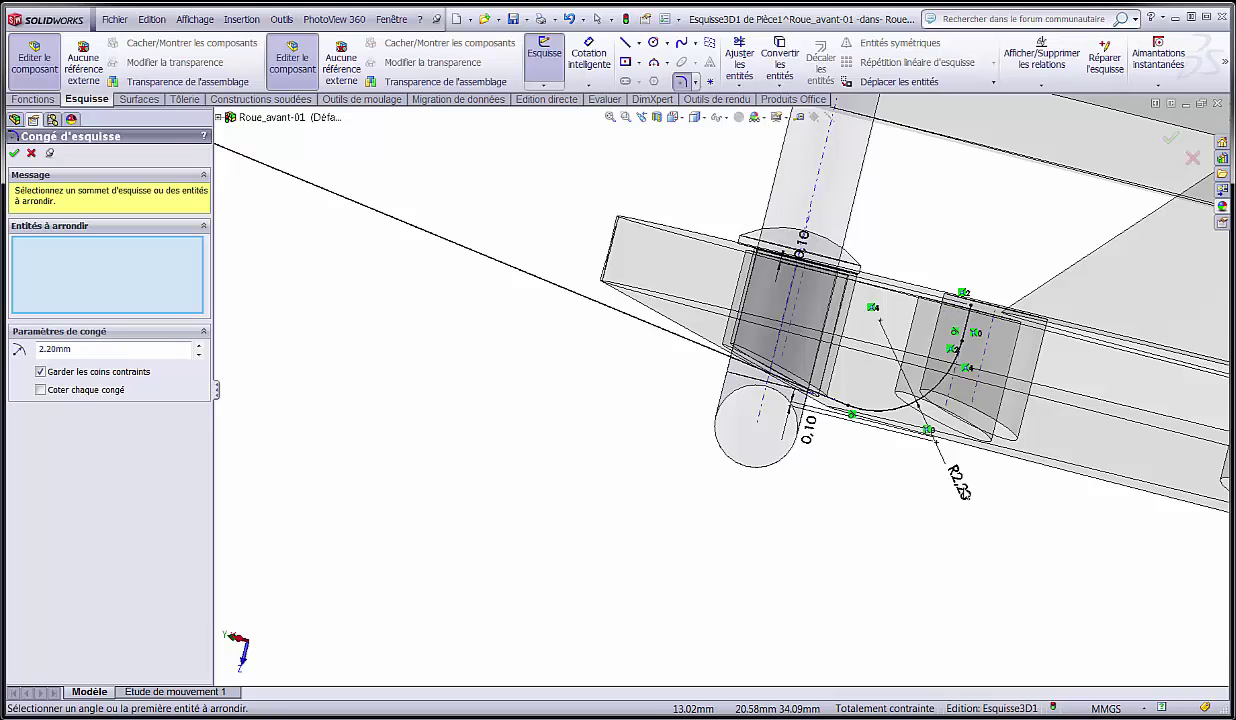
pyautogui.click(14, 155)
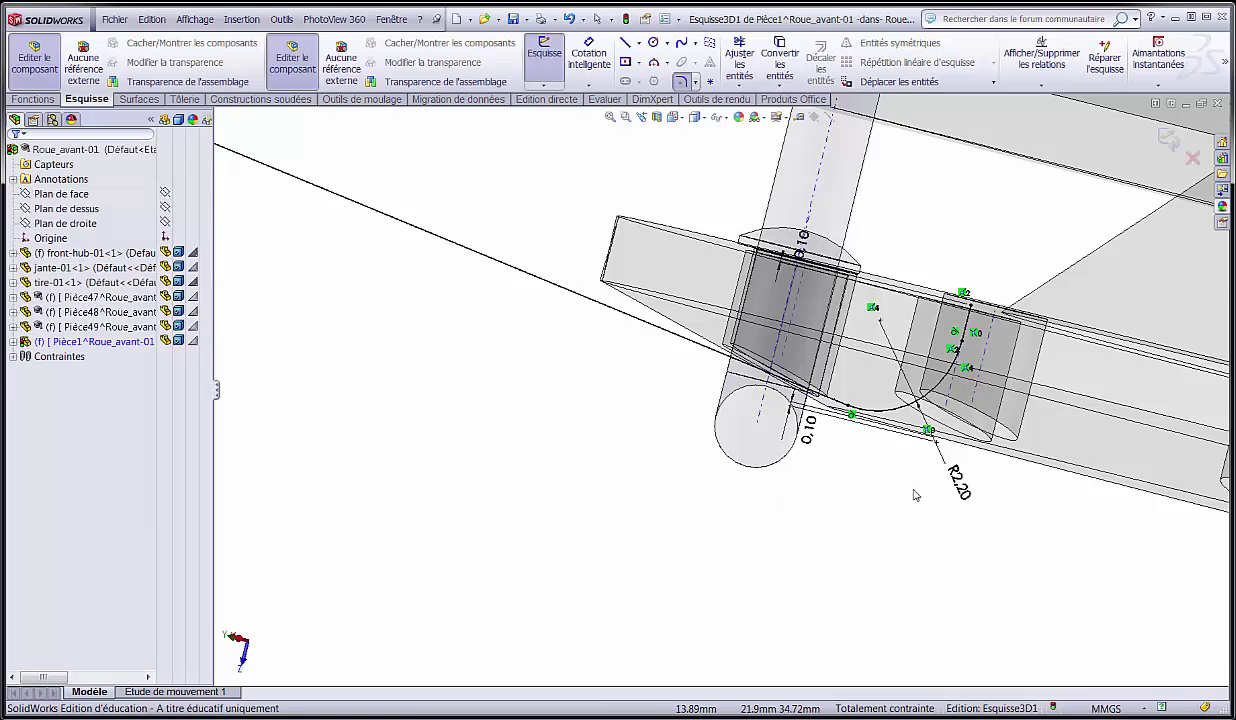
# - Set the sketch fillet's radius dimension to 1.2 mm
pyautogui.doubleClick(960, 482)
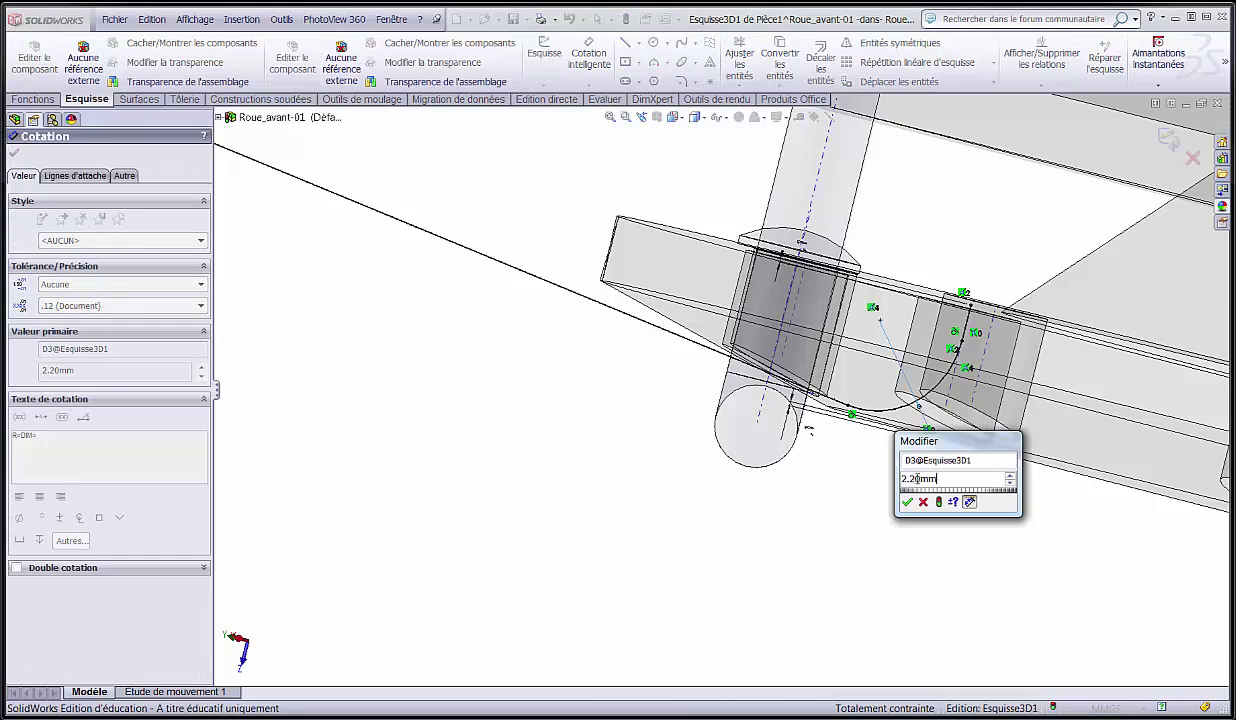
pyautogui.write('1')
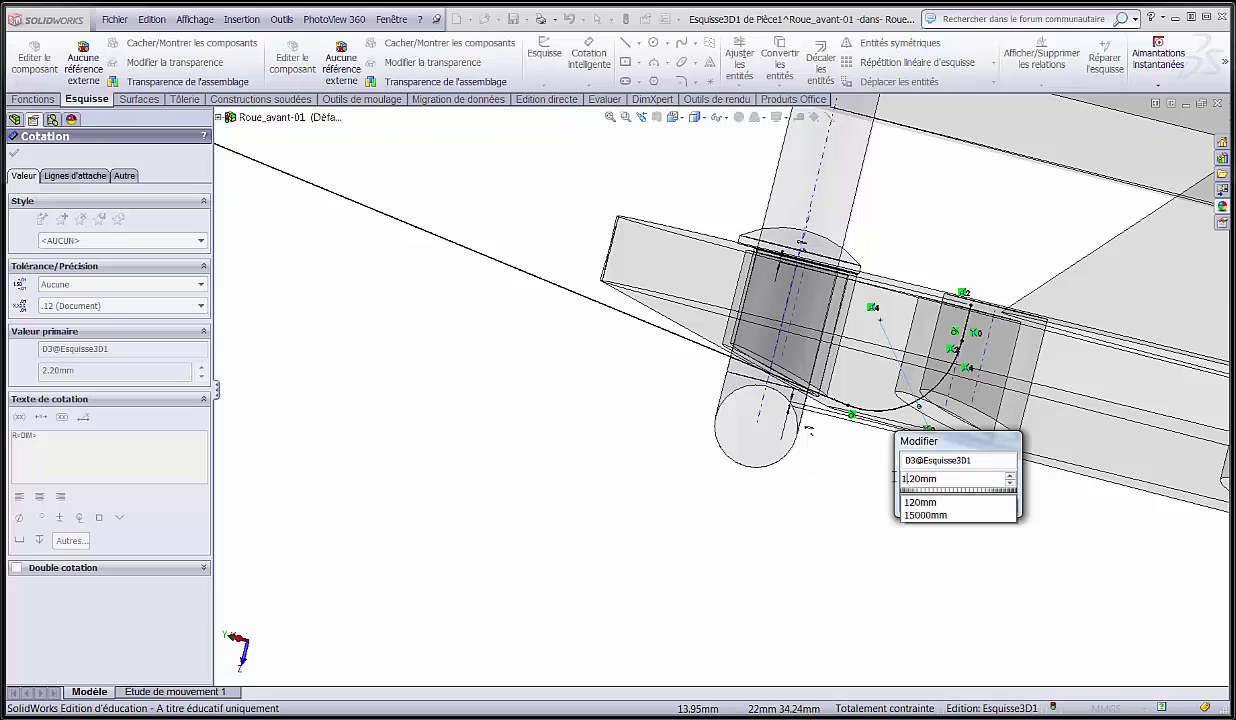
pyautogui.press('Return')
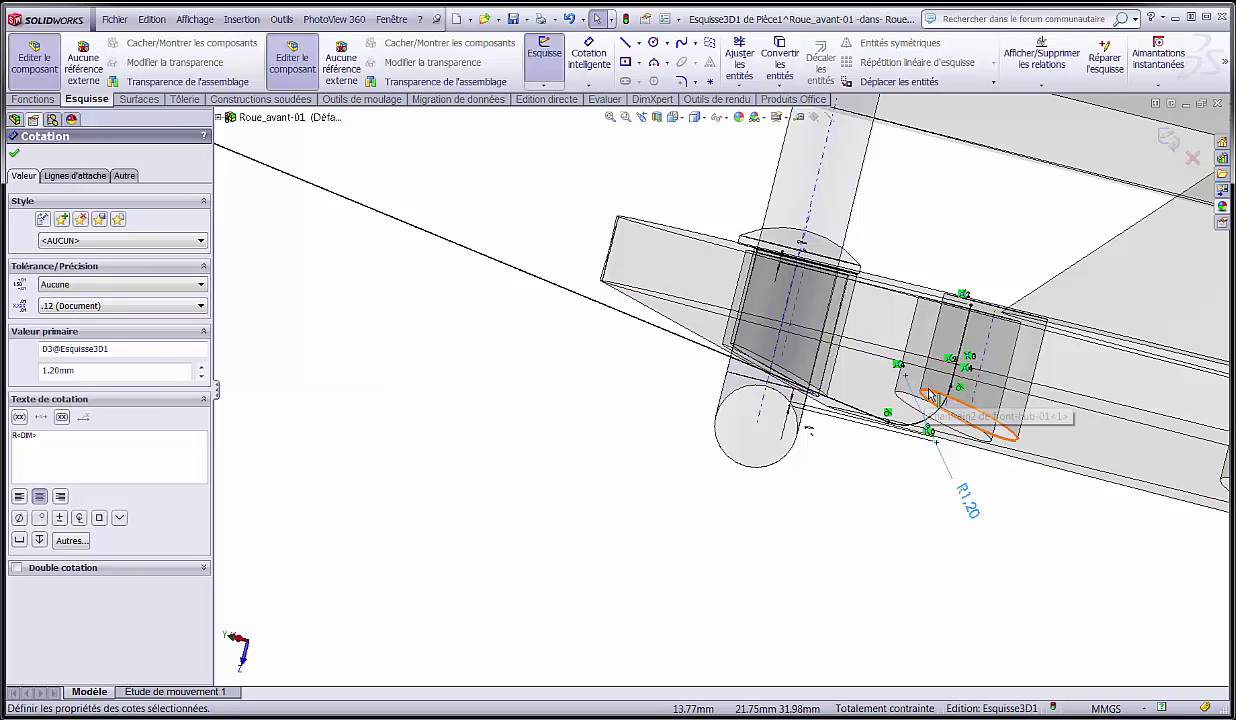
# - Set the distance from the flange face to the spoke's filleted corner point to 0.3 mm
pyautogui.doubleClick(812, 433)
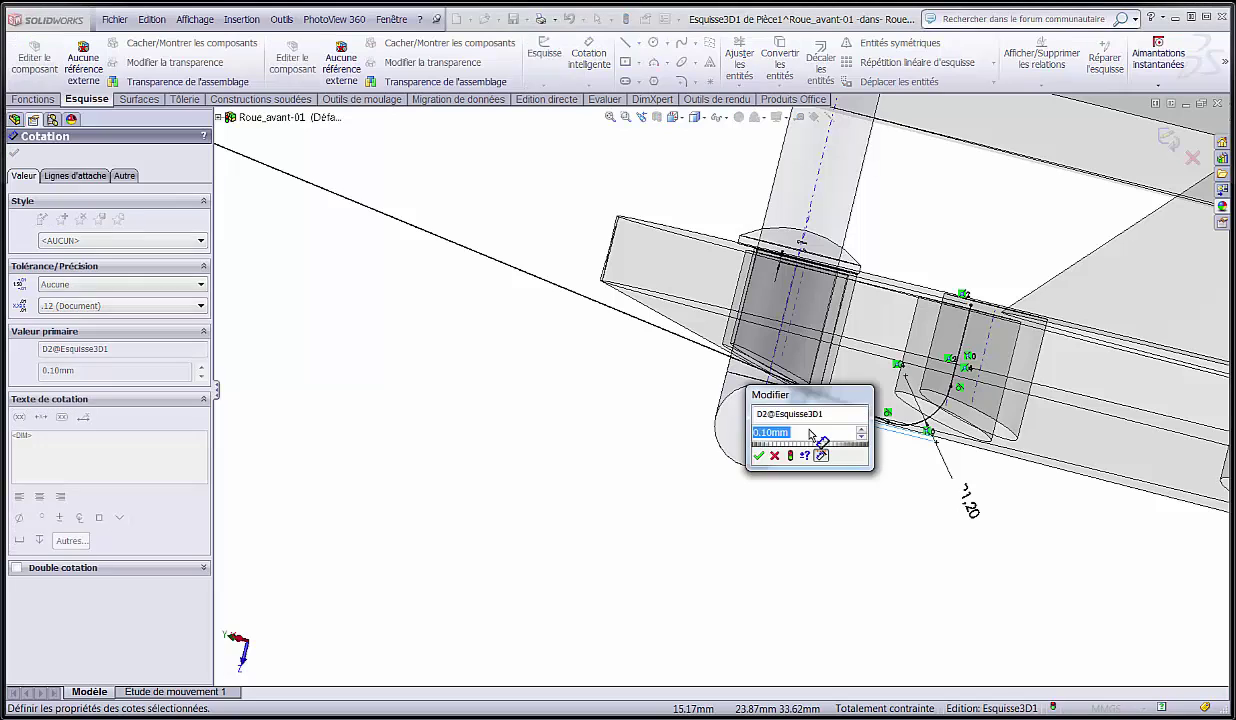
pyautogui.press('Return')
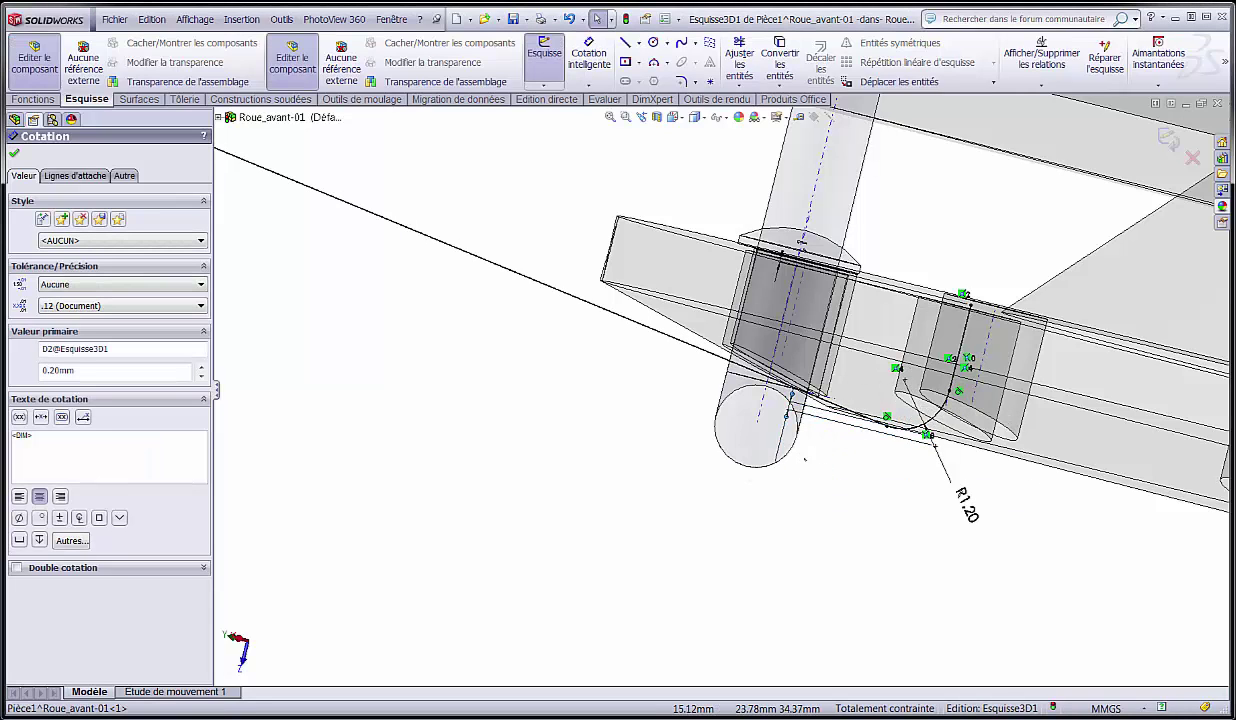
pyautogui.doubleClick(801, 466)
pyautogui.write('0.3')
pyautogui.press('Return')
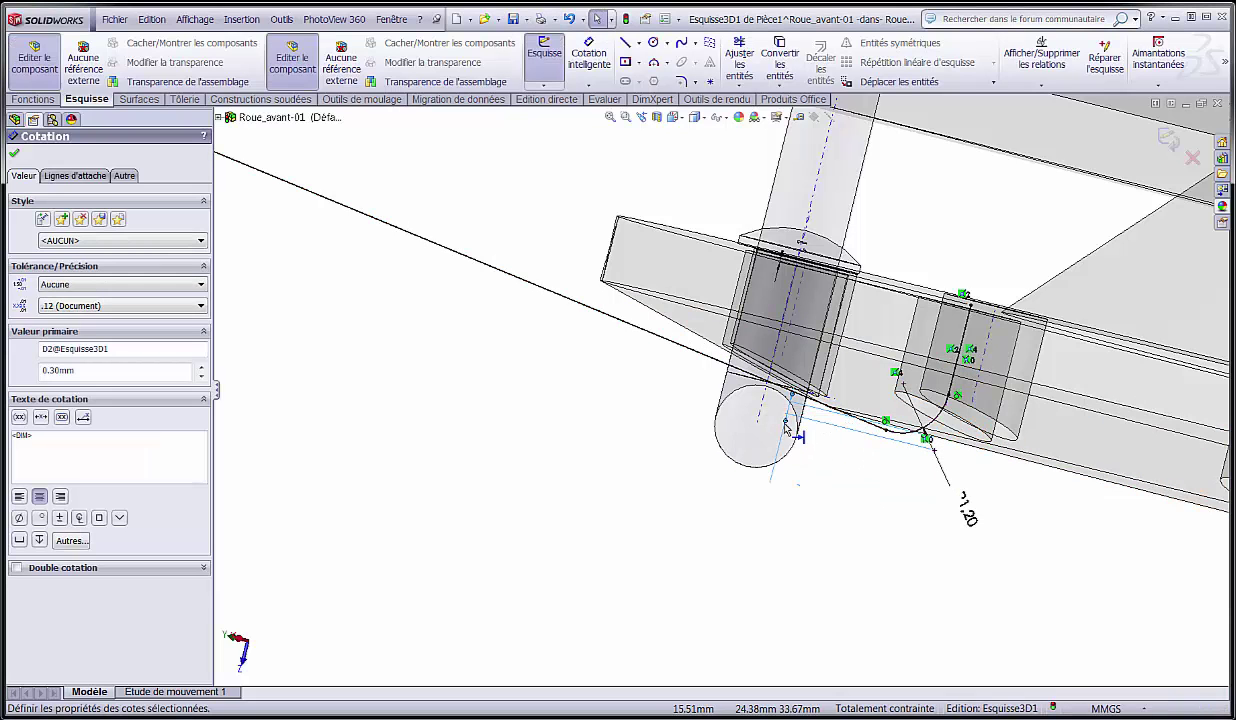
# - Finish the 3D sketch of the spoke path while staying in the in-context part
pyautogui.scroll(5, 786, 430)
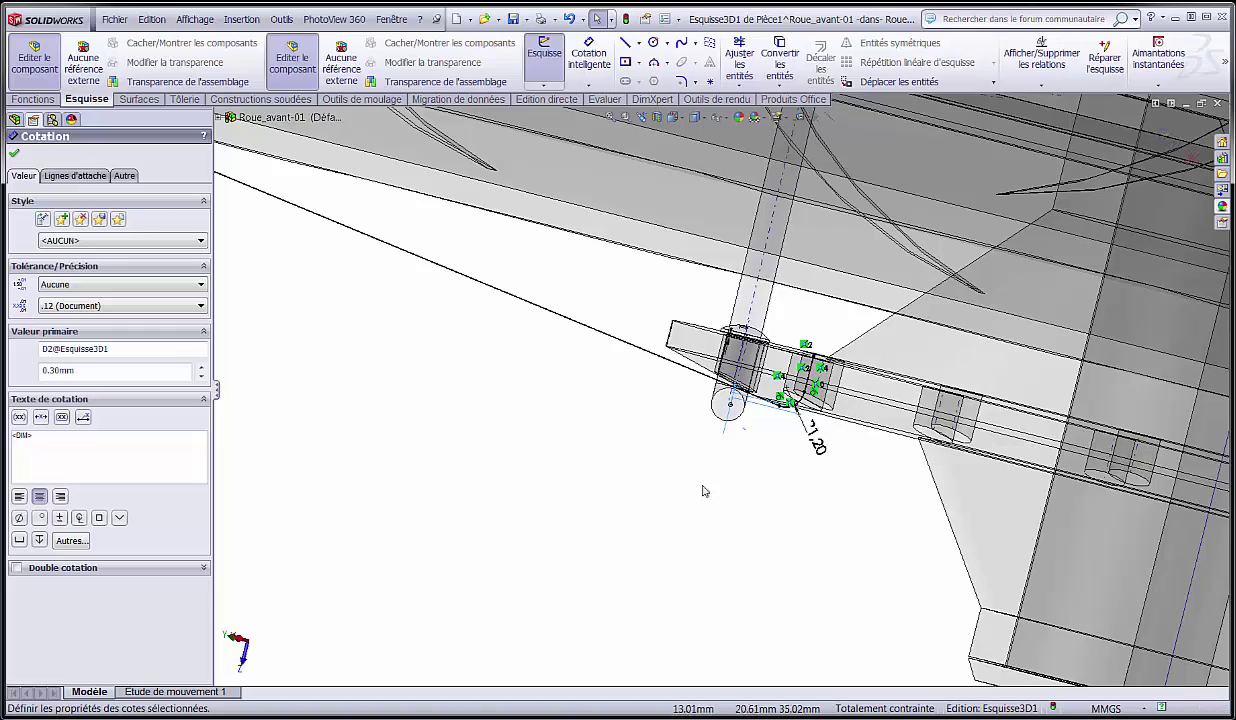
pyautogui.scroll(5, 623, 487)
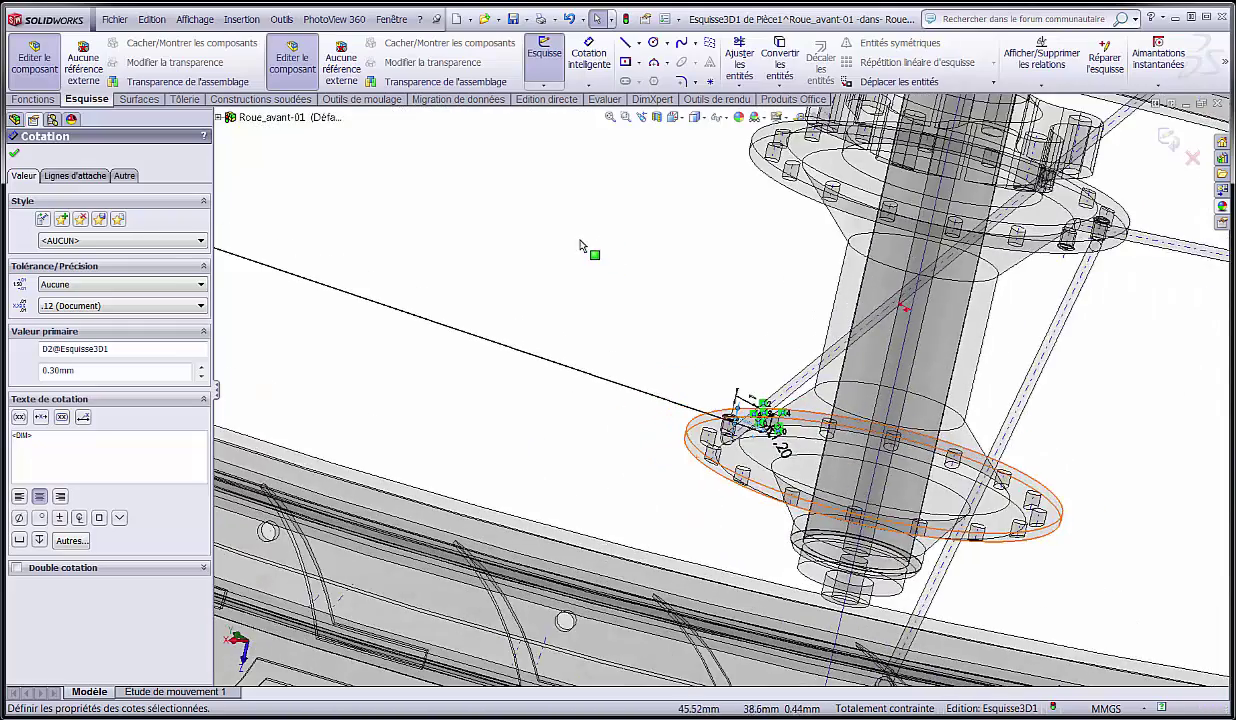
pyautogui.scroll(3, 500, 355)
pyautogui.scroll(-2, 740, 315)
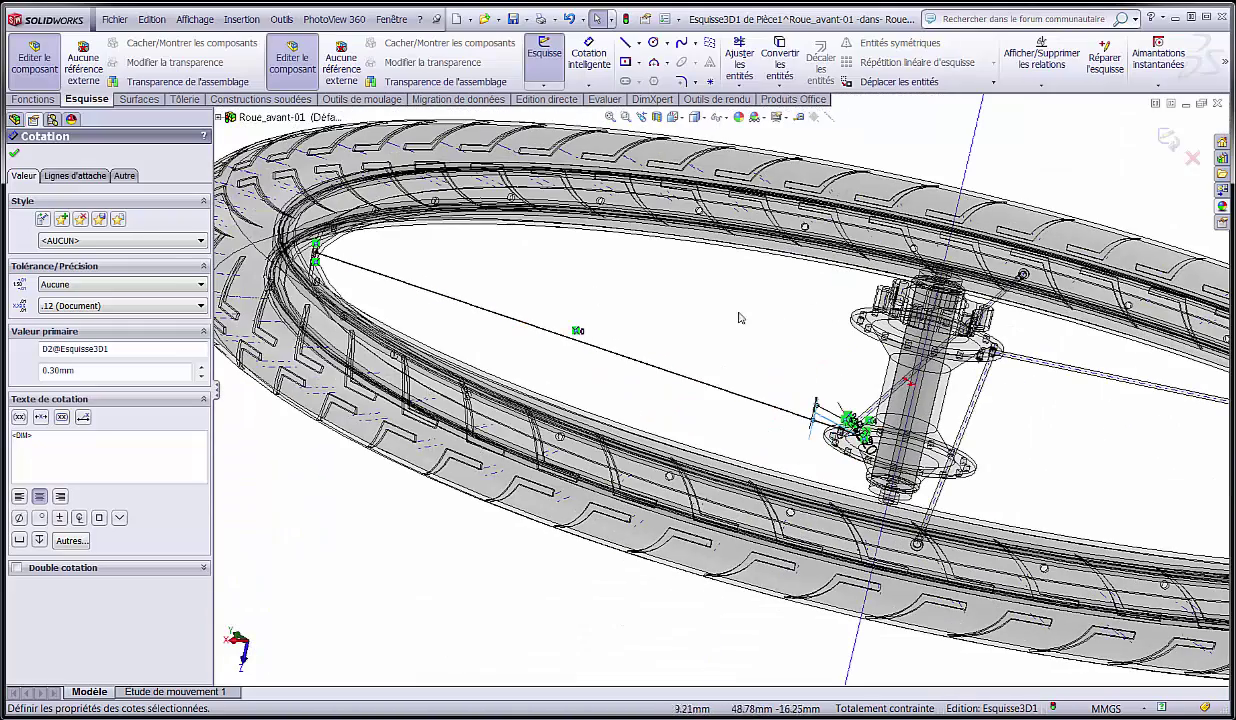
pyautogui.scroll(-2, 740, 315)
pyautogui.click(1168, 139)
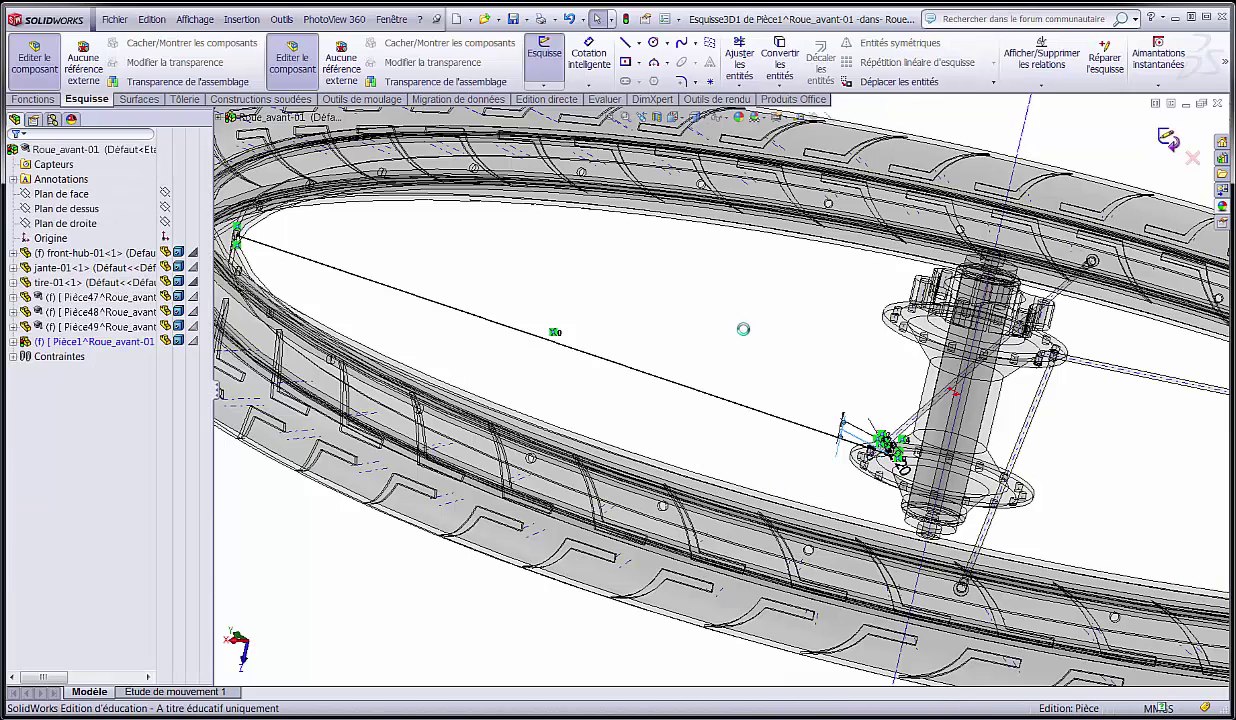
# - Create a reference plane perpendicular to the short line and coincident with its free endpoint
pyautogui.scroll(2, 770, 367)
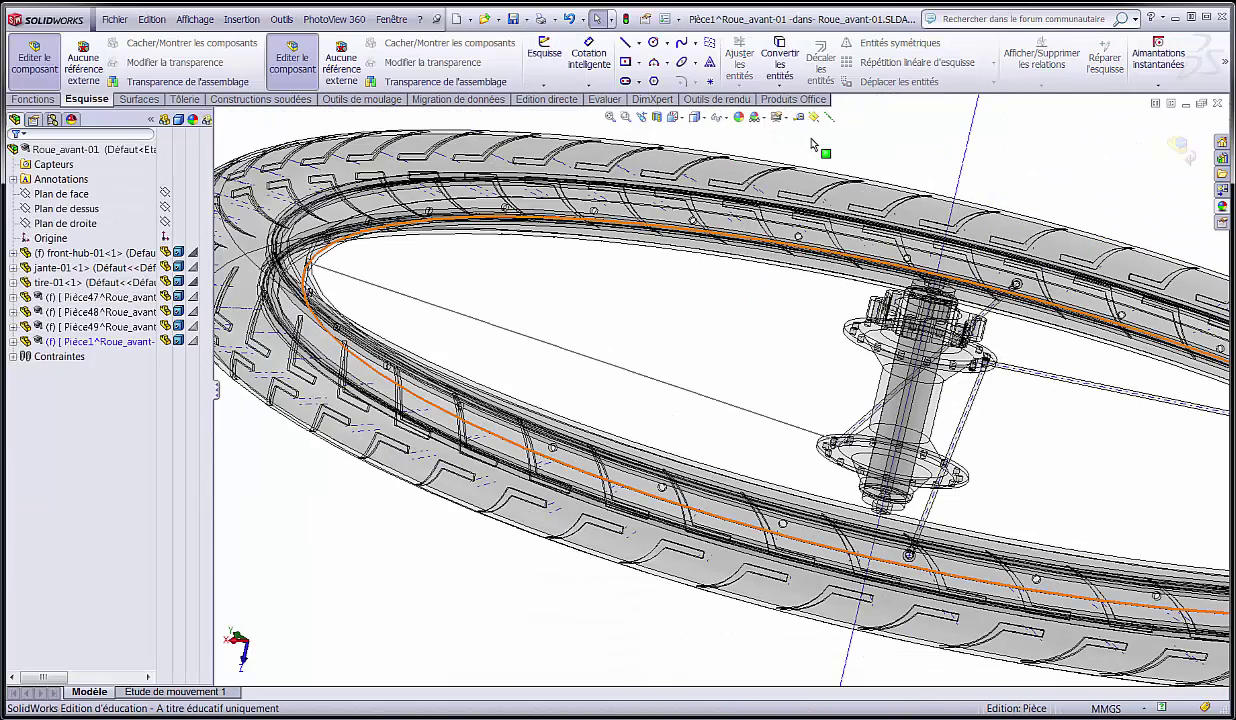
pyautogui.click(814, 117)
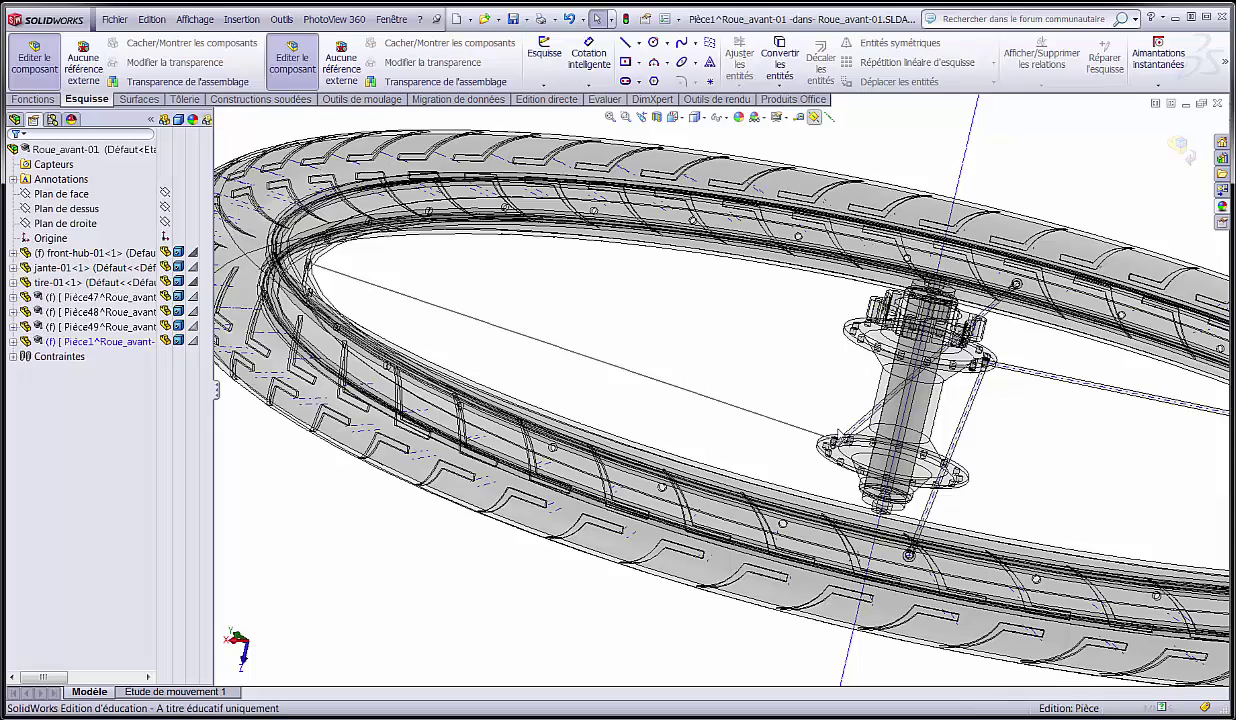
pyautogui.scroll(-4, 815, 418)
pyautogui.scroll(-6, 851, 441)
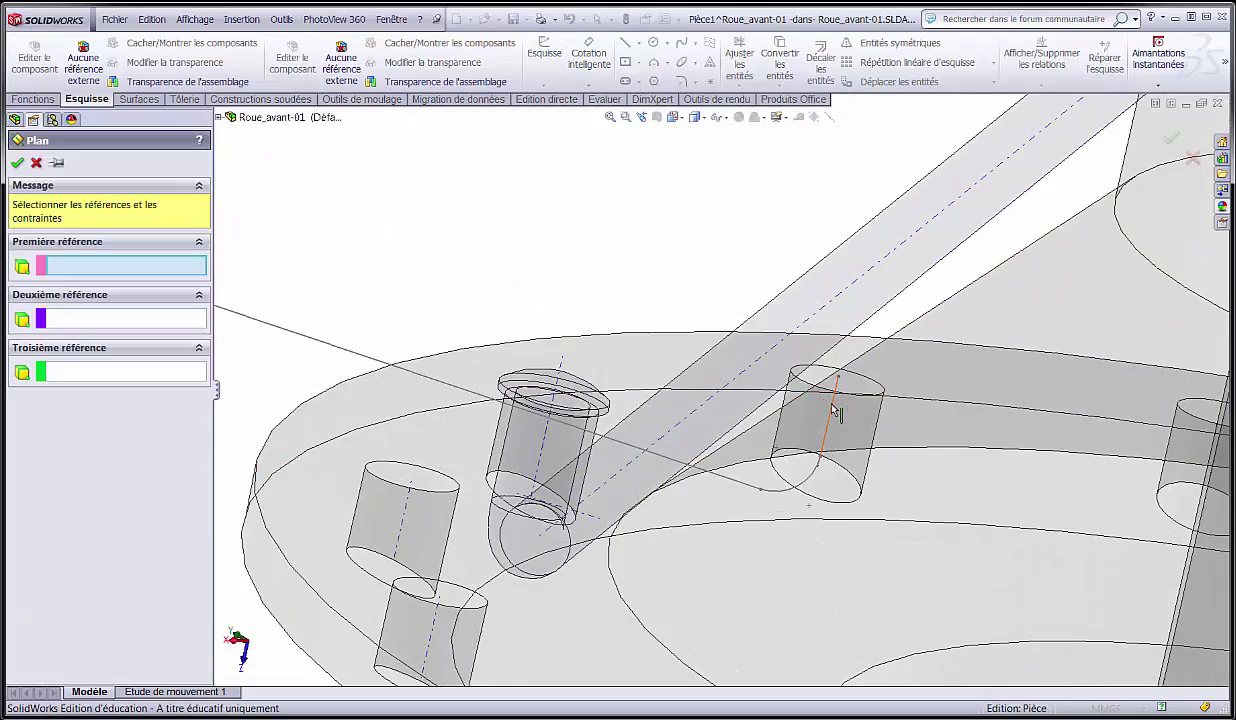
pyautogui.click(834, 412)
pyautogui.click(841, 379)
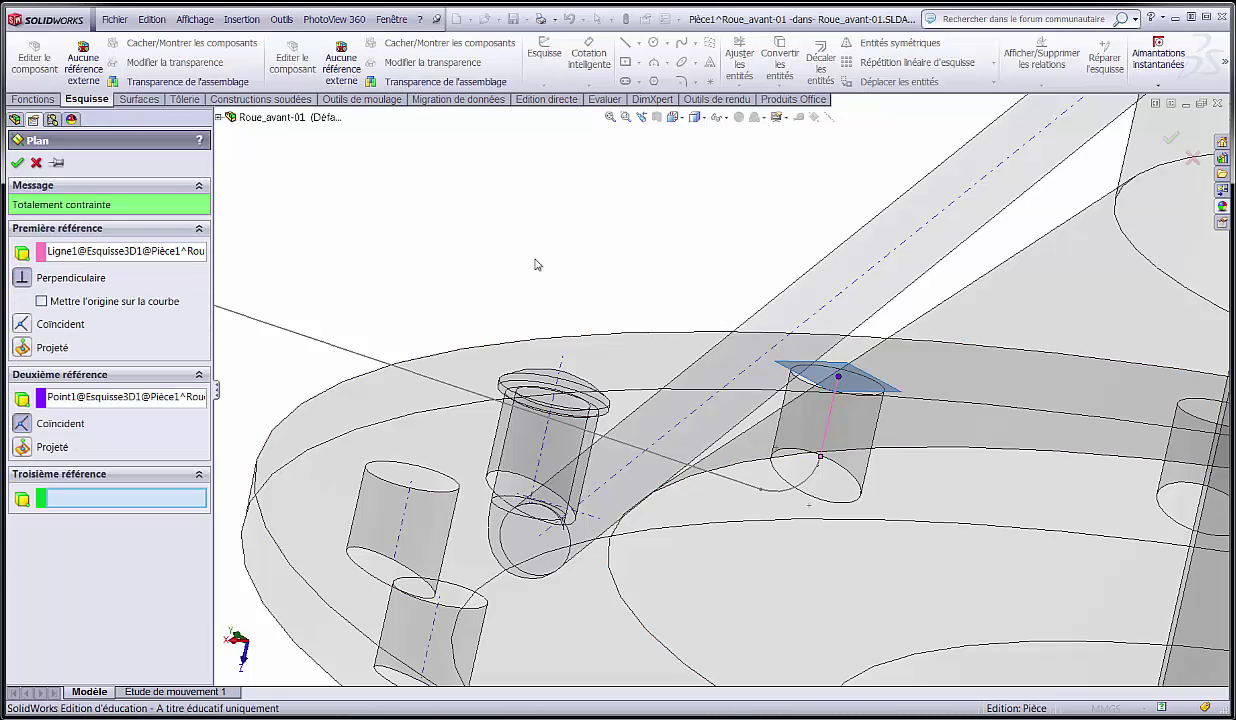
pyautogui.click(17, 163)
pyautogui.click(443, 252)
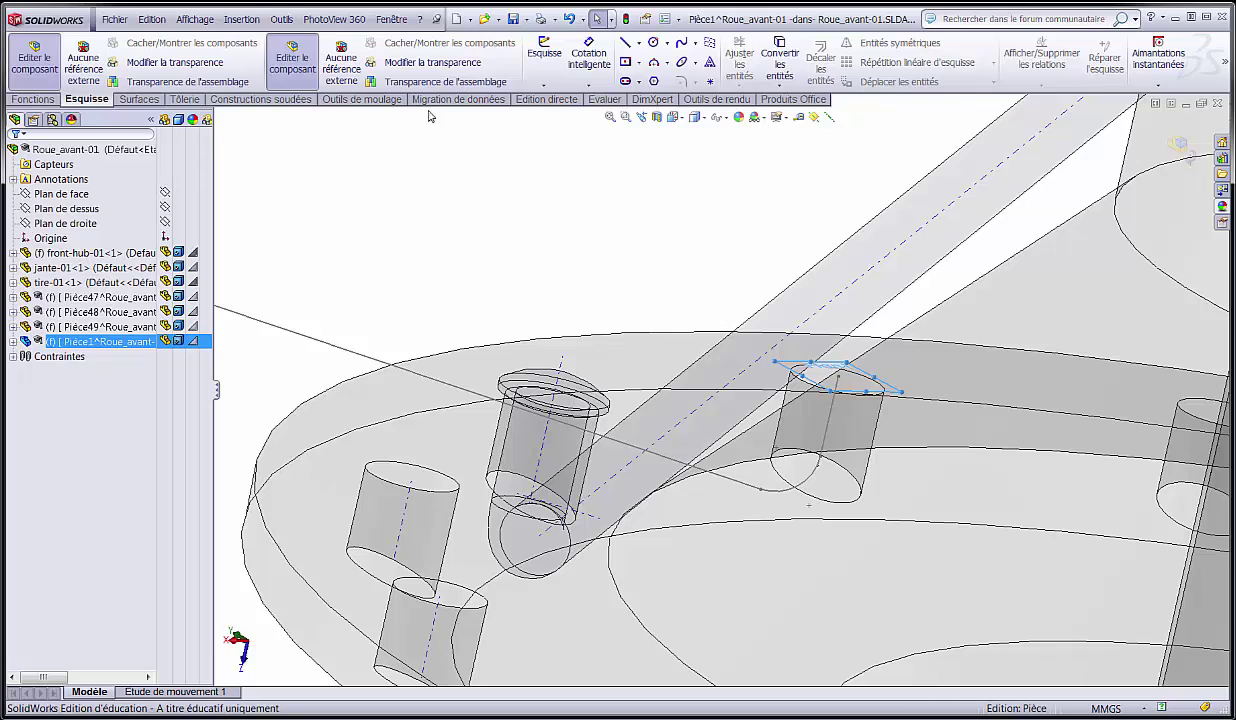
# - Start a new 2D sketch in the spoke part on the plane at the short line's end
pyautogui.click(546, 55)
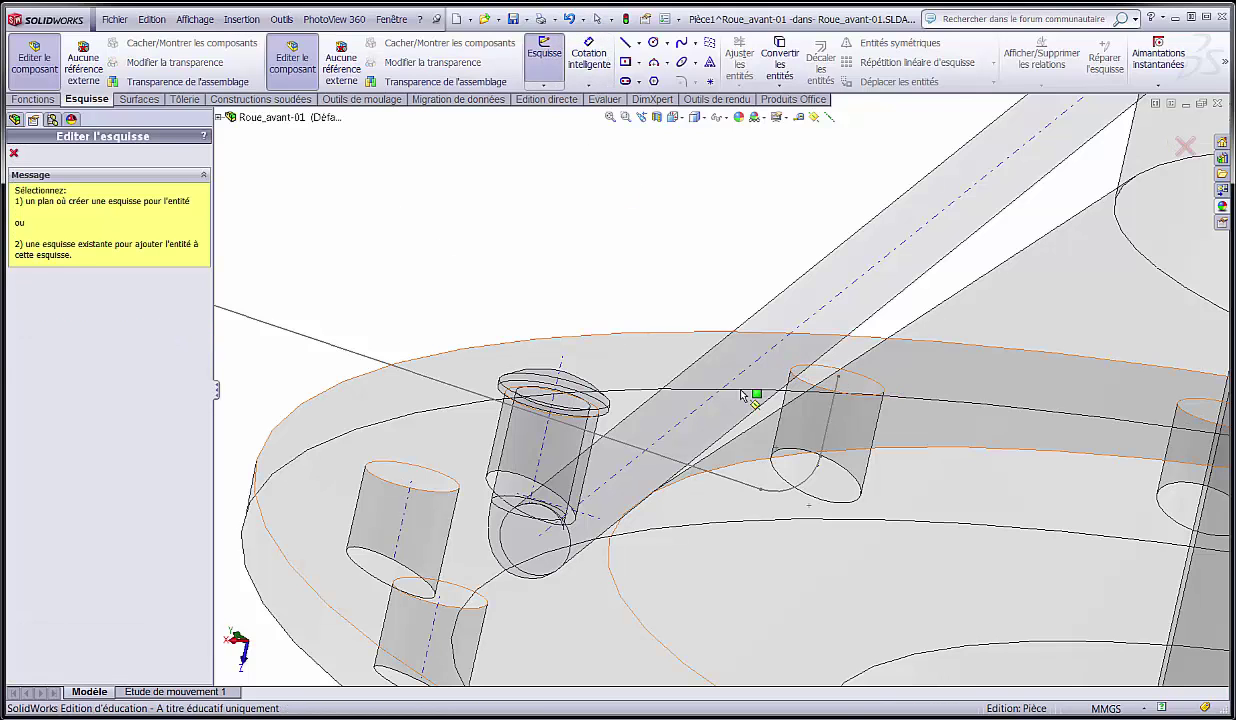
pyautogui.click(218, 117)
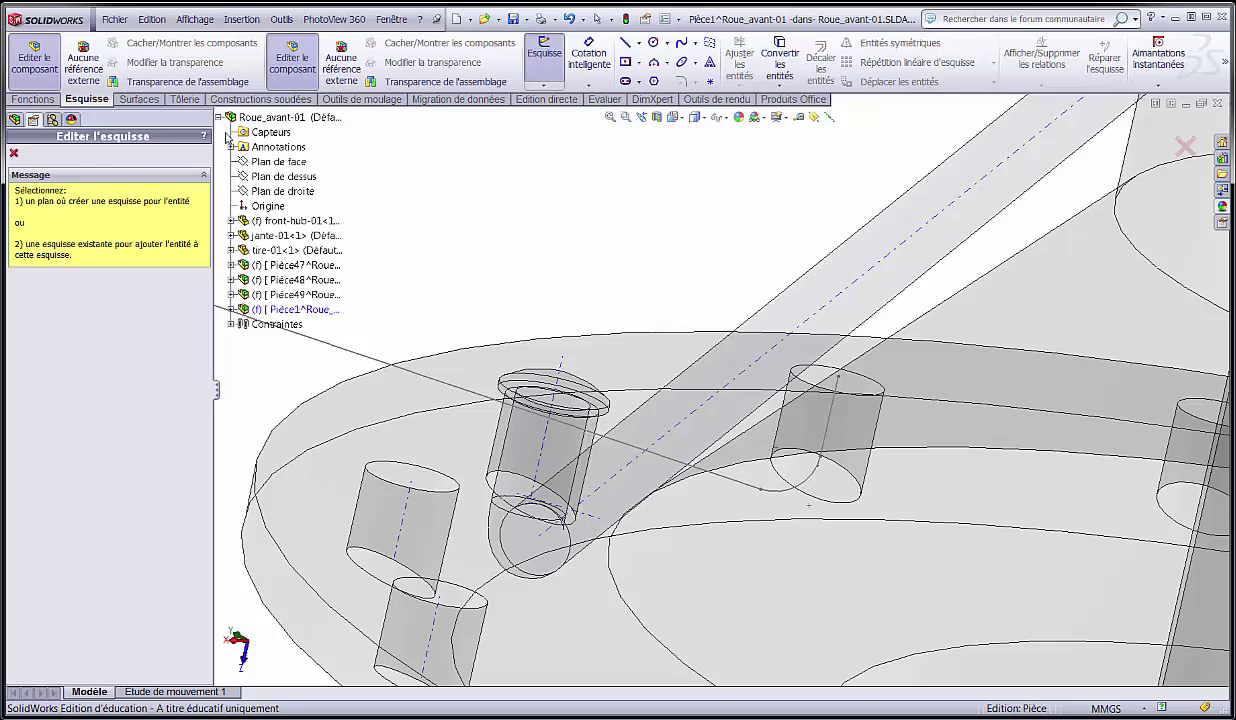
pyautogui.click(231, 309)
pyautogui.click(270, 402)
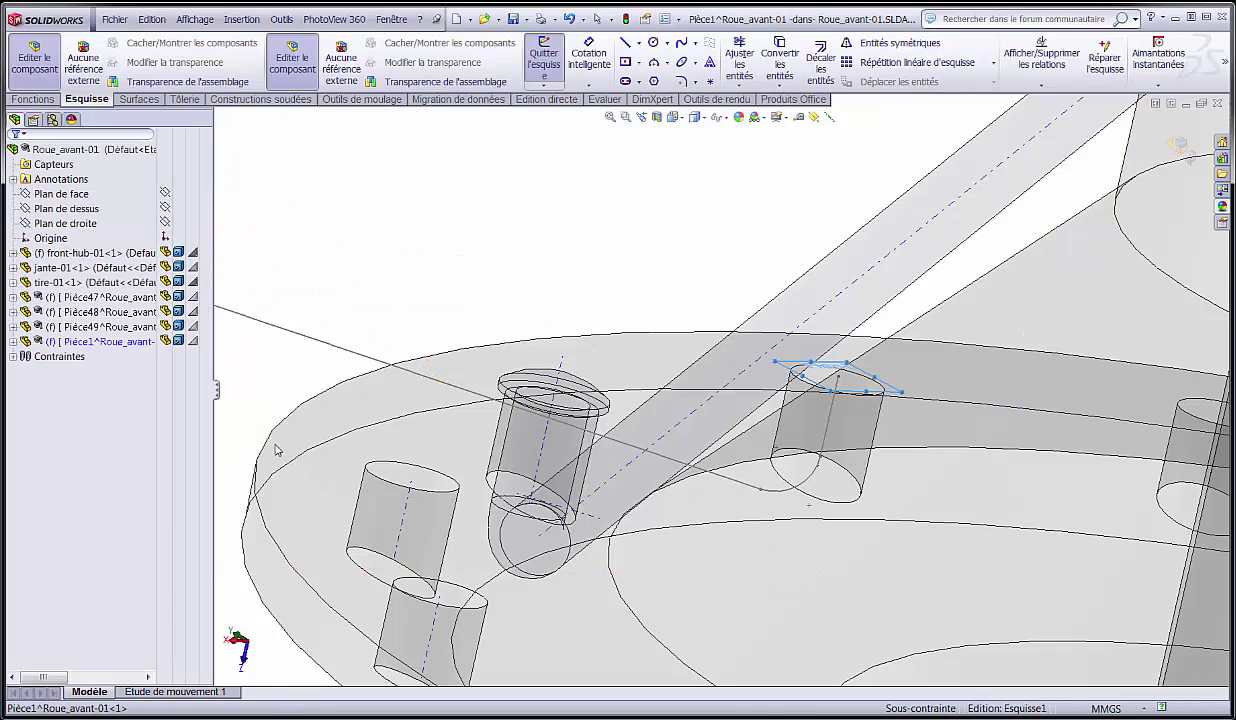
# - Turn on the display of reference planes and sketch a circle of about 10.1 mm radius centred on the sketch origin at the path's end
pyautogui.click(195, 20)
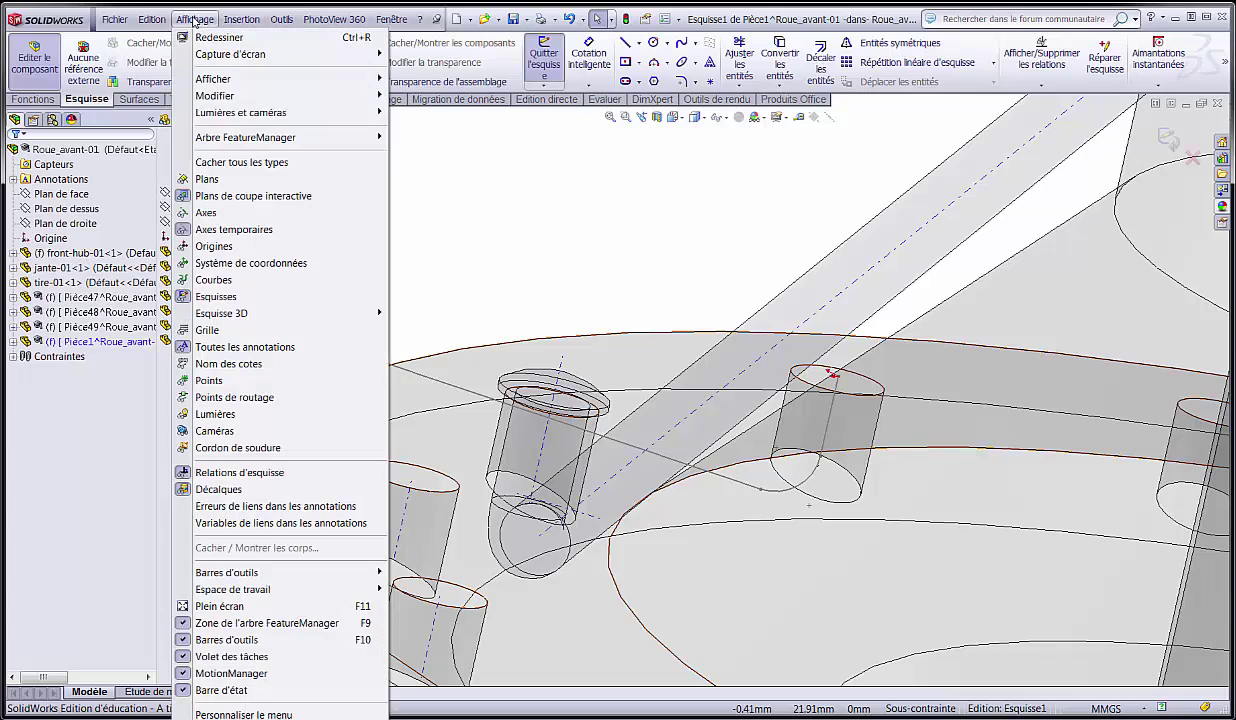
pyautogui.click(207, 181)
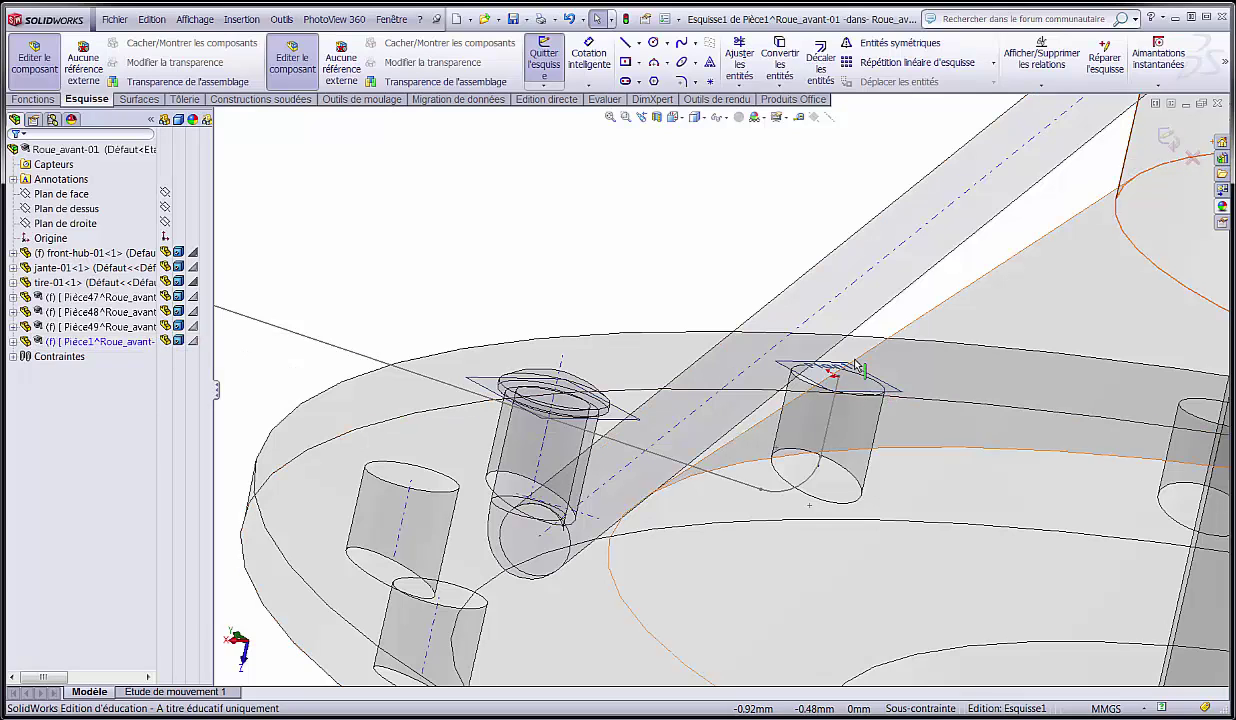
pyautogui.click(653, 43)
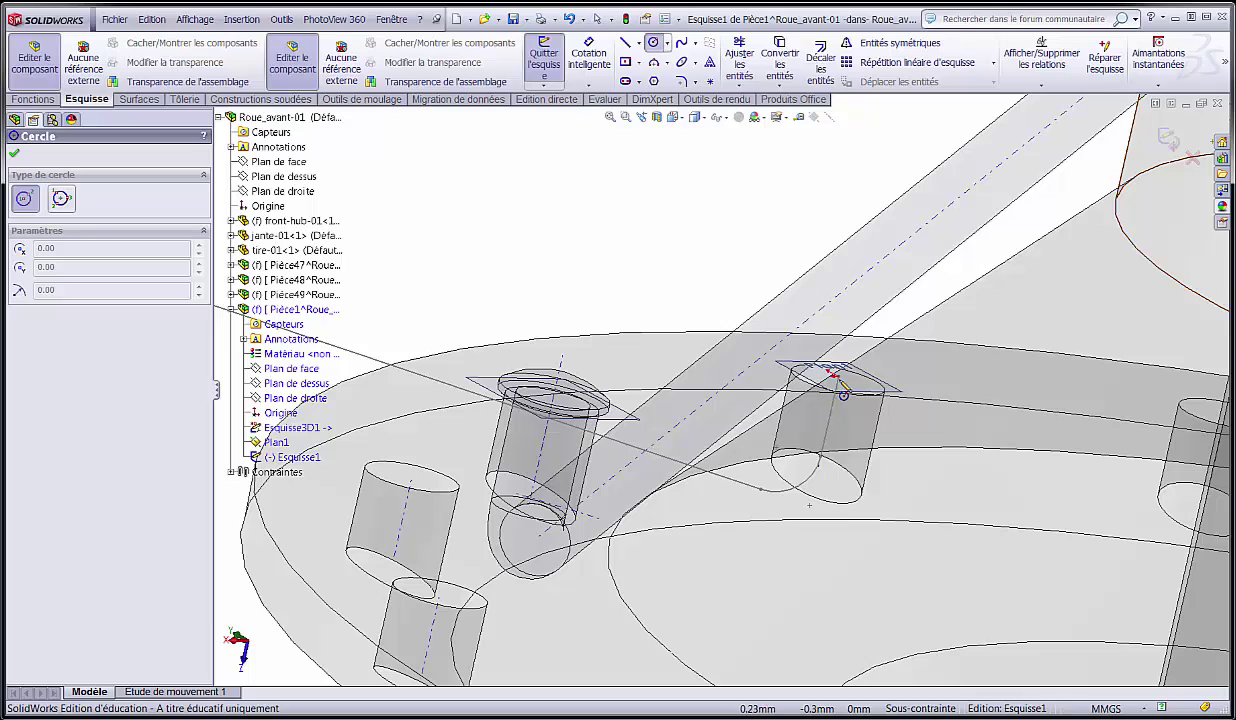
pyautogui.click(836, 378)
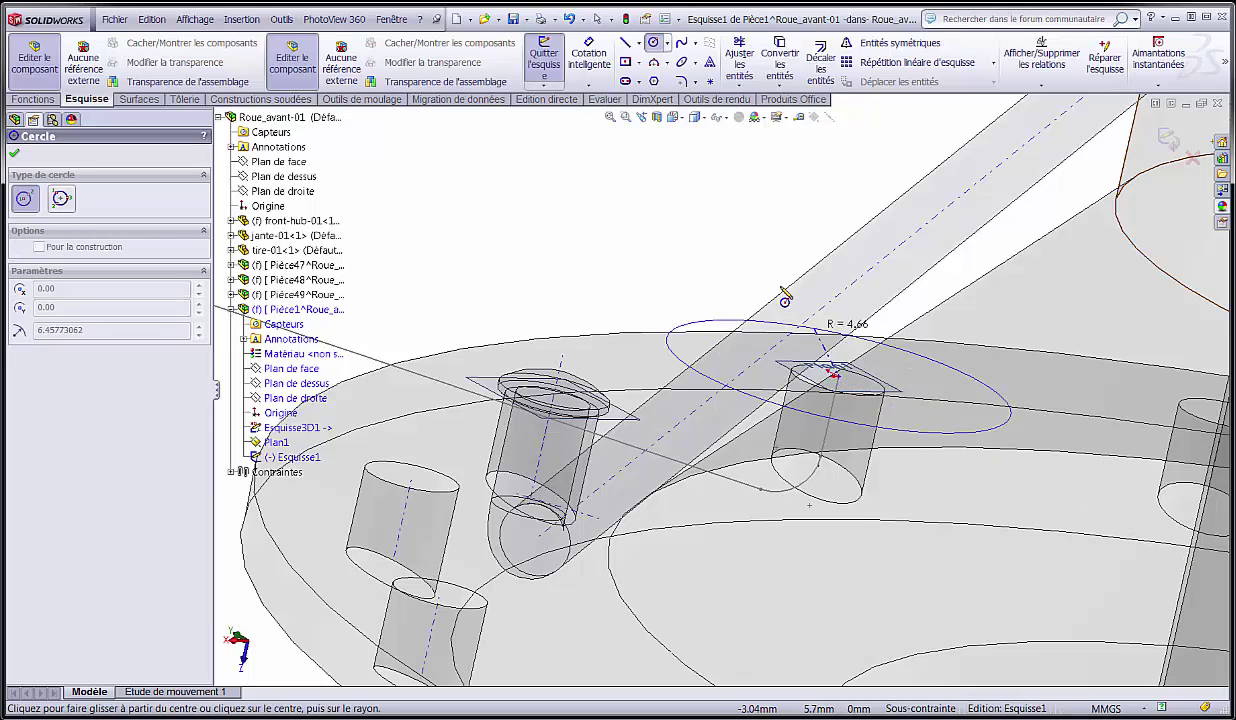
pyautogui.click(589, 246)
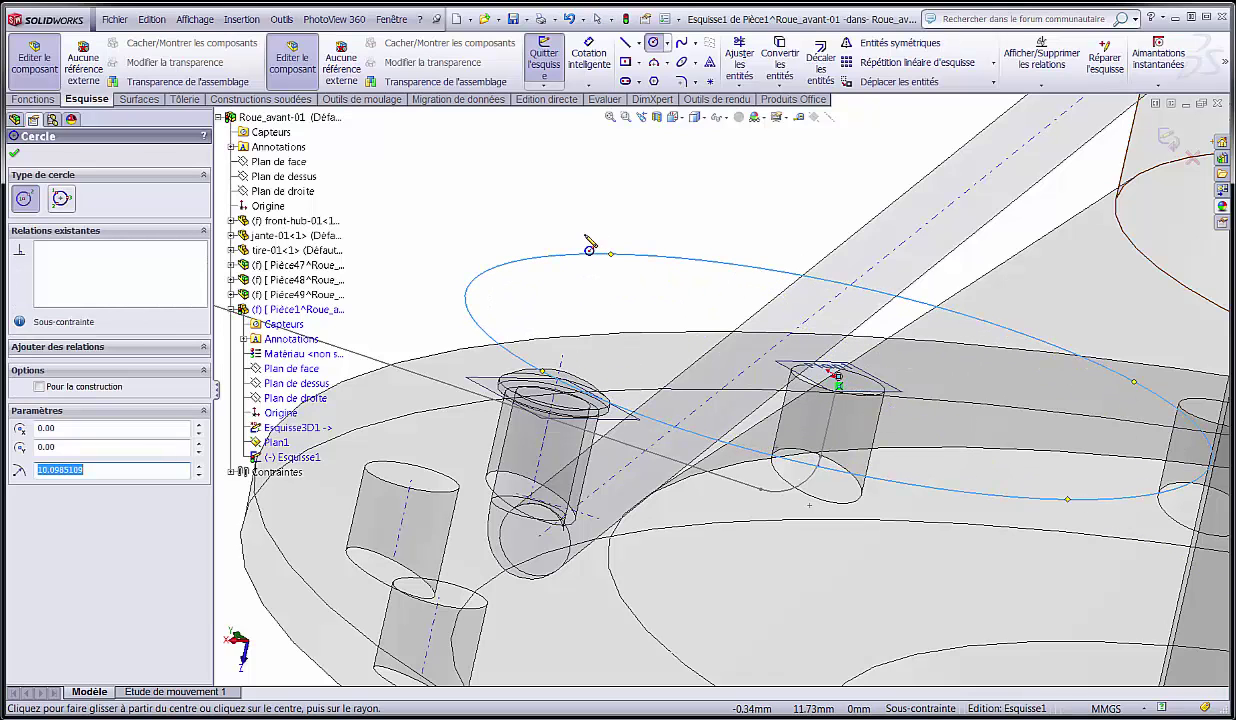
pyautogui.press('Escape')
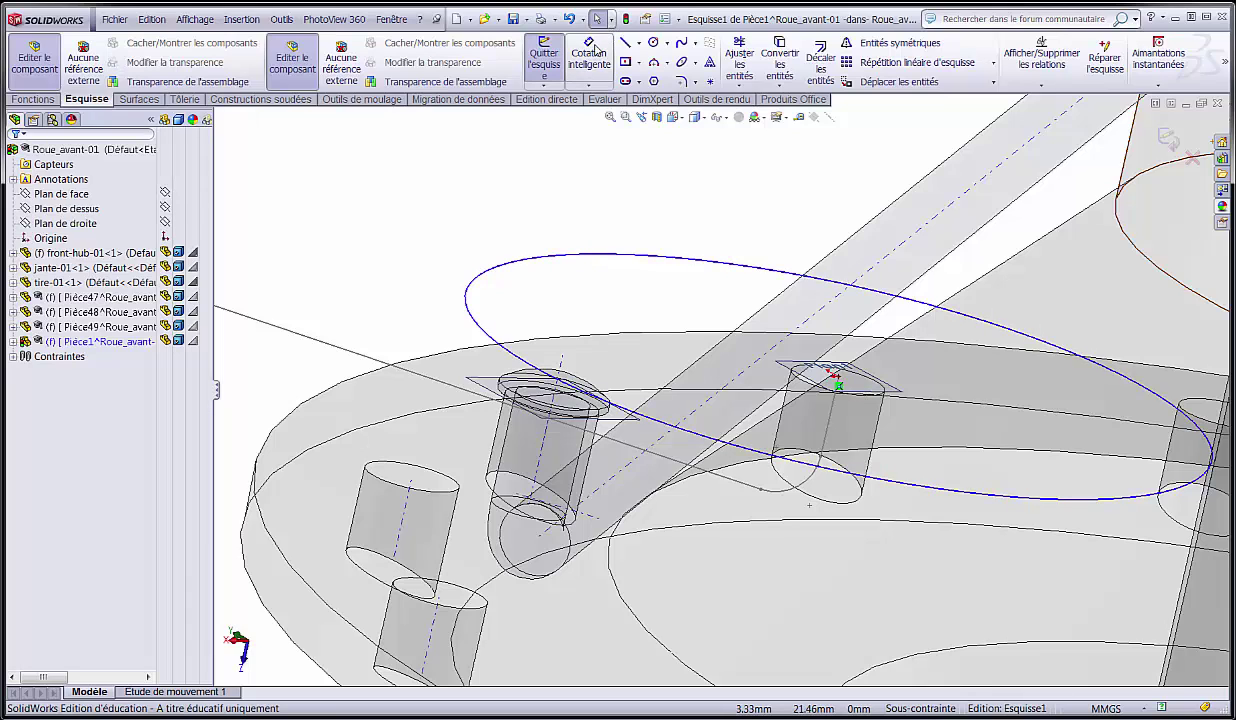
# - Set the circle's diameter to 2 mm and finish the profile sketch while staying in the in-context spoke part
pyautogui.click(595, 52)
pyautogui.click(625, 262)
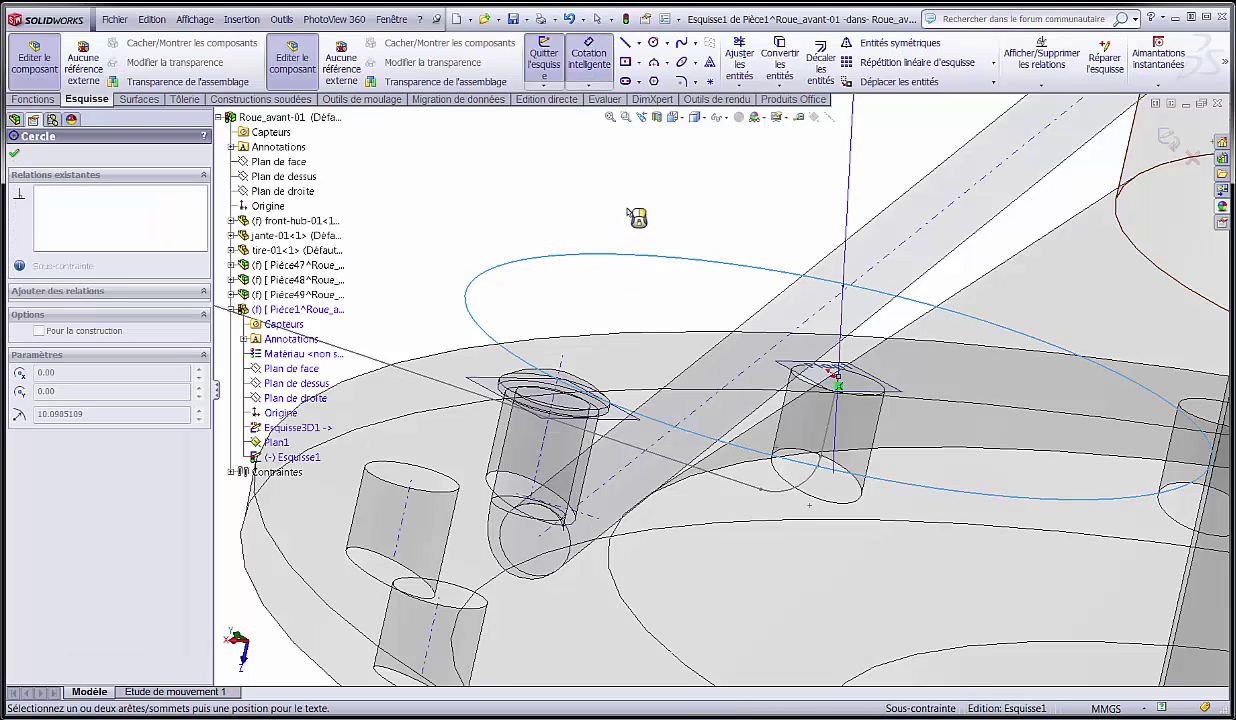
pyautogui.scroll(2, 585, 204)
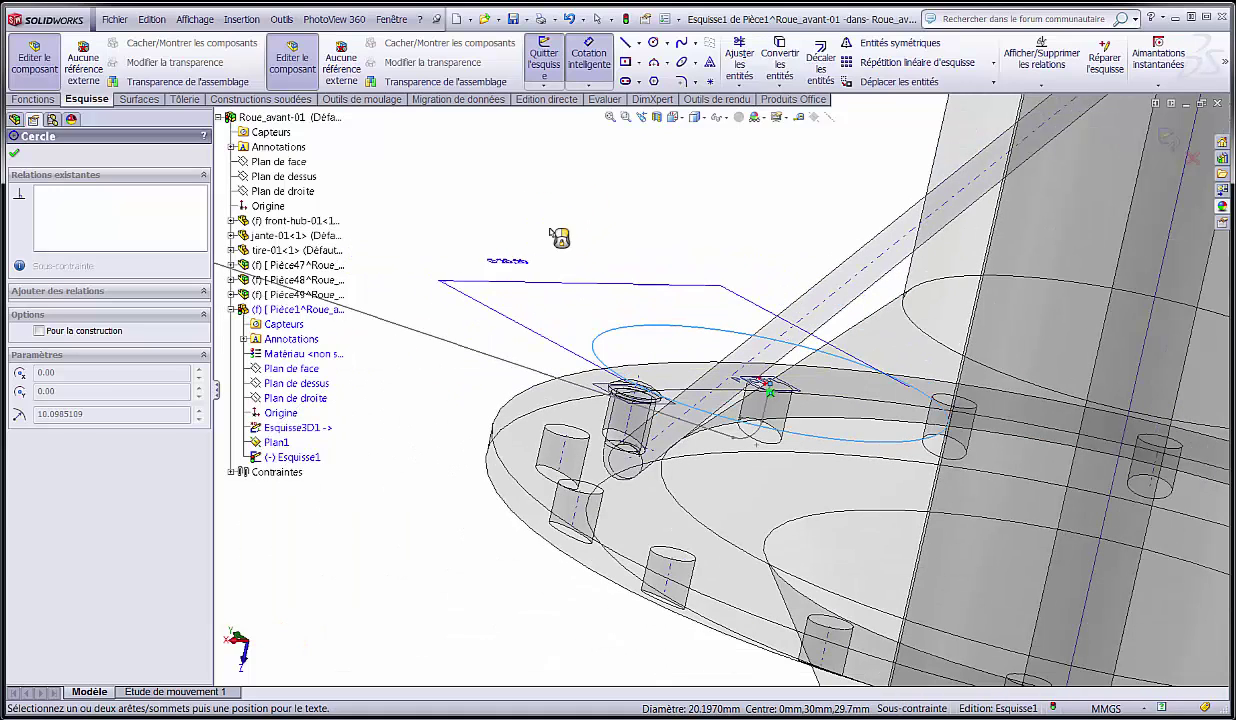
pyautogui.click(742, 219)
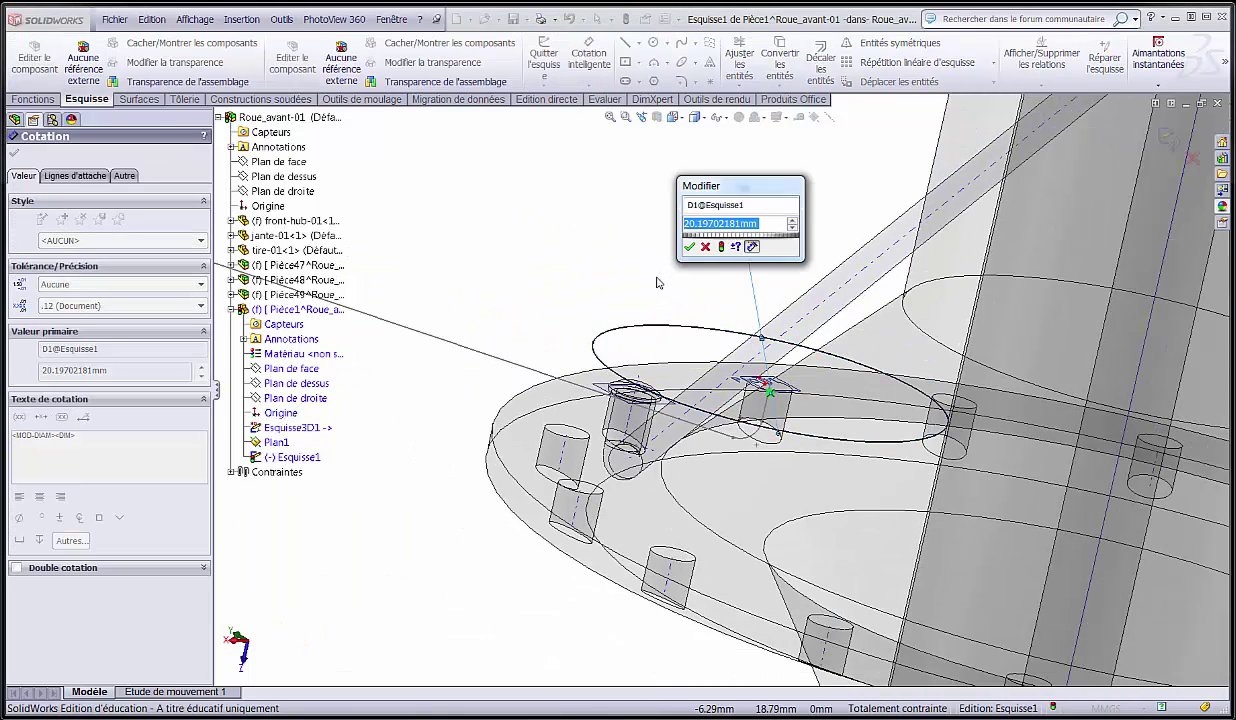
pyautogui.write('2')
pyautogui.press('Return')
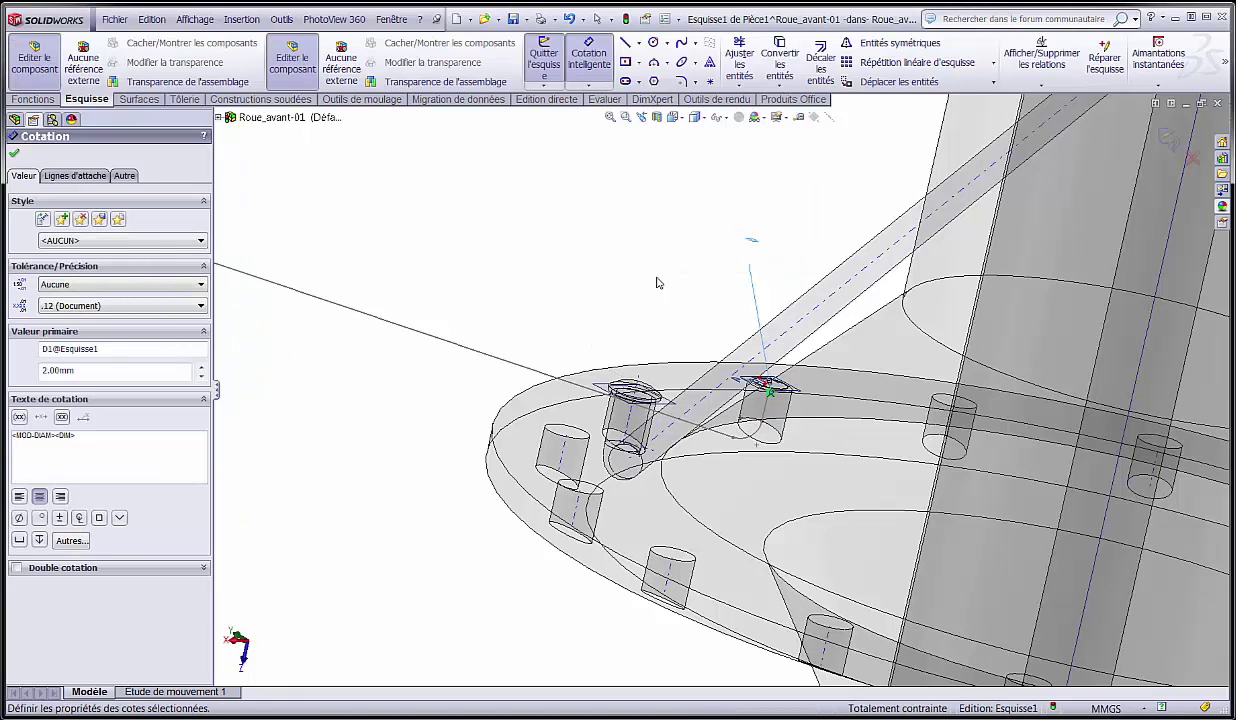
pyautogui.scroll(-2, 843, 410)
pyautogui.scroll(-6, 770, 402)
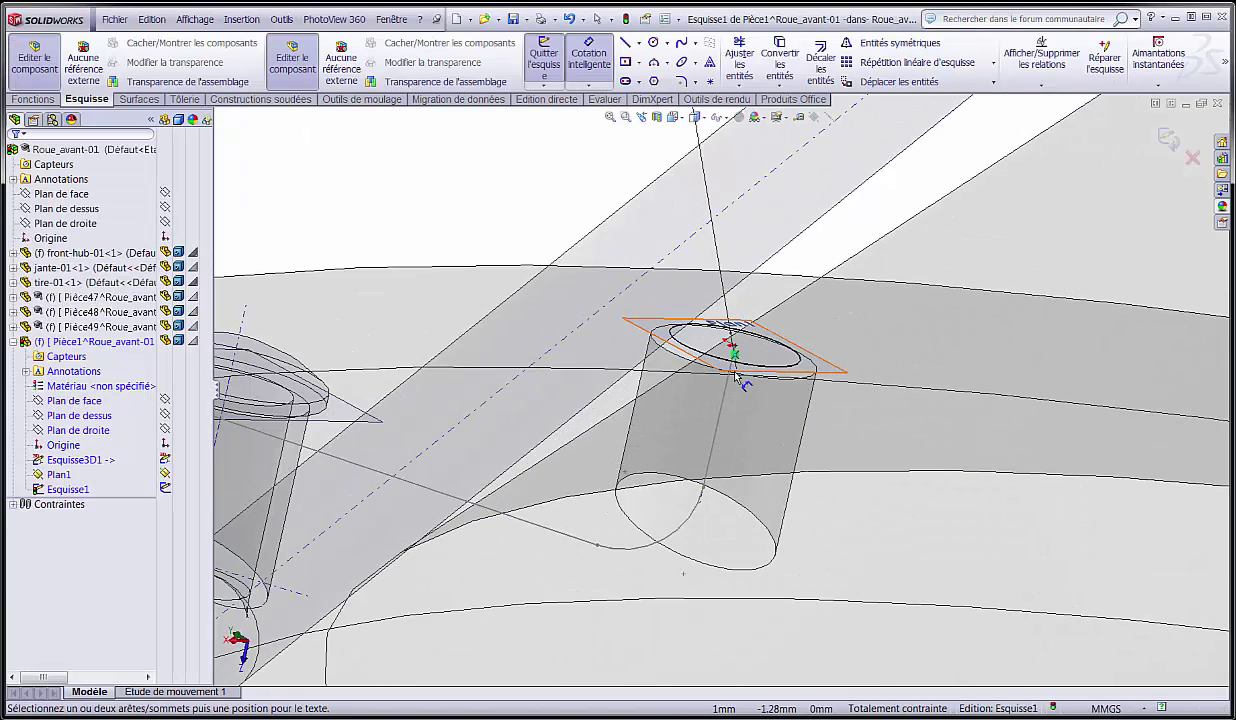
pyautogui.scroll(3, 715, 355)
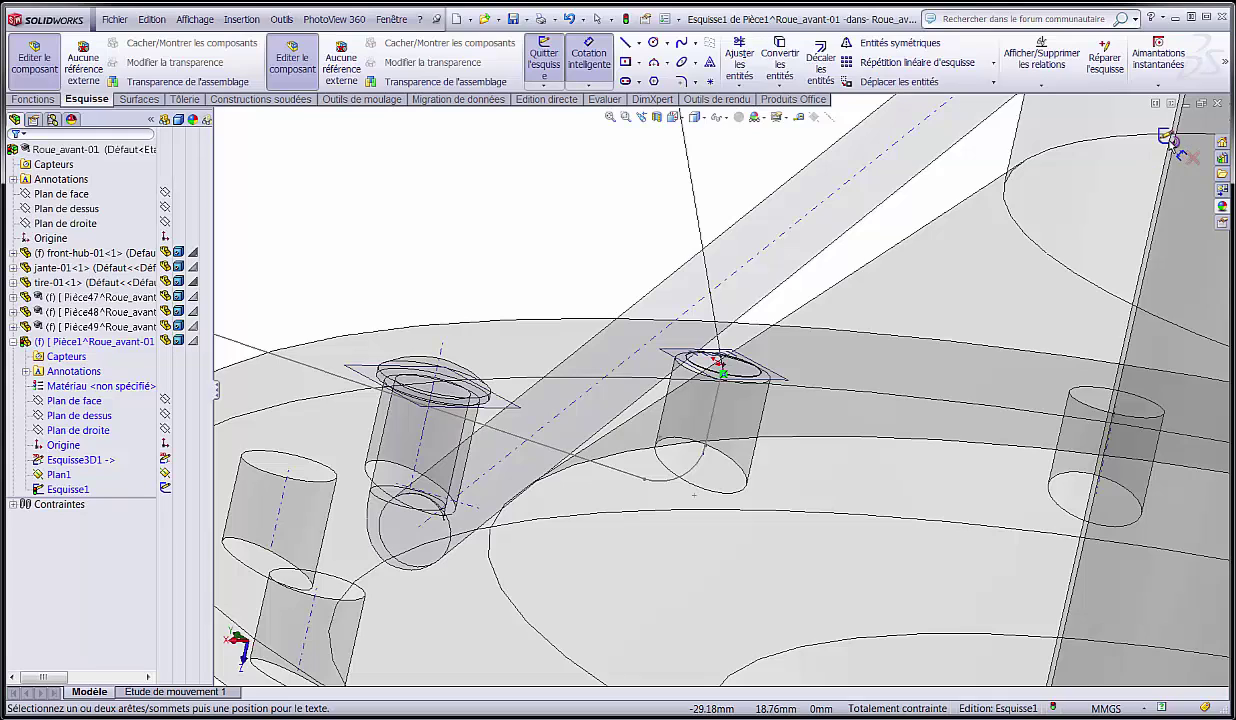
pyautogui.click(1169, 138)
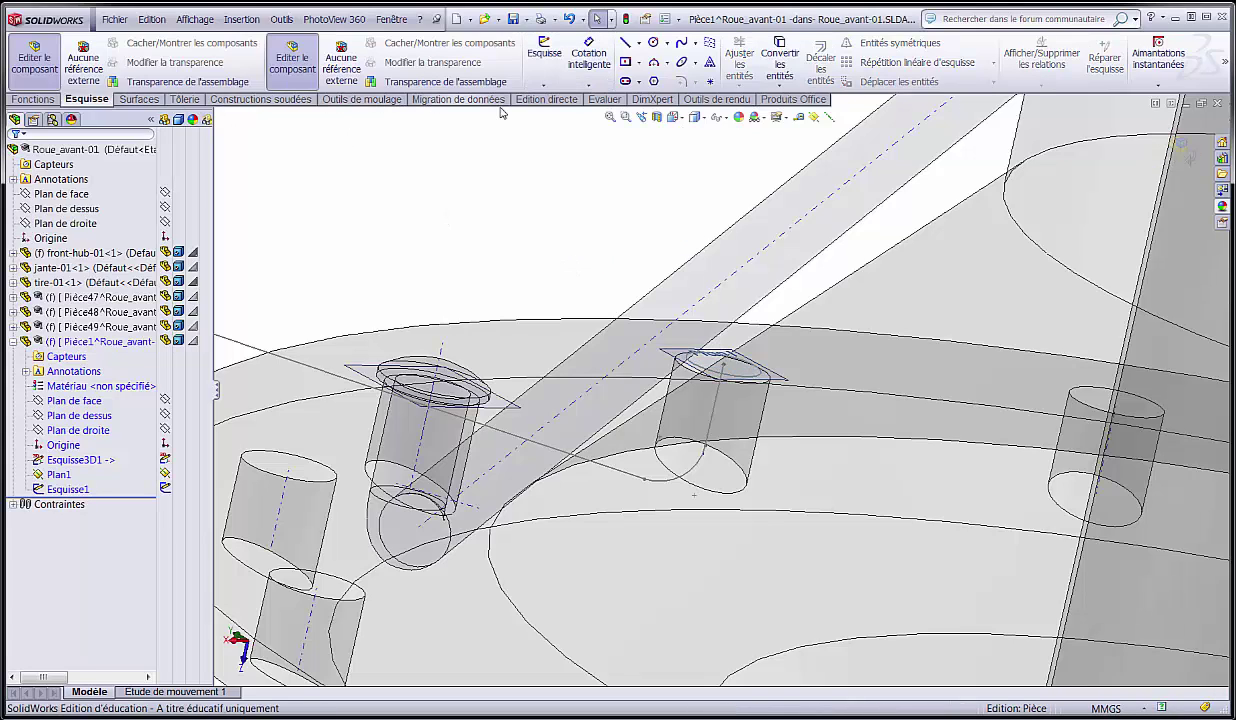
# - Create a swept boss using the circle sketch as profile and the filleted 3D sketch as path
pyautogui.click(45, 101)
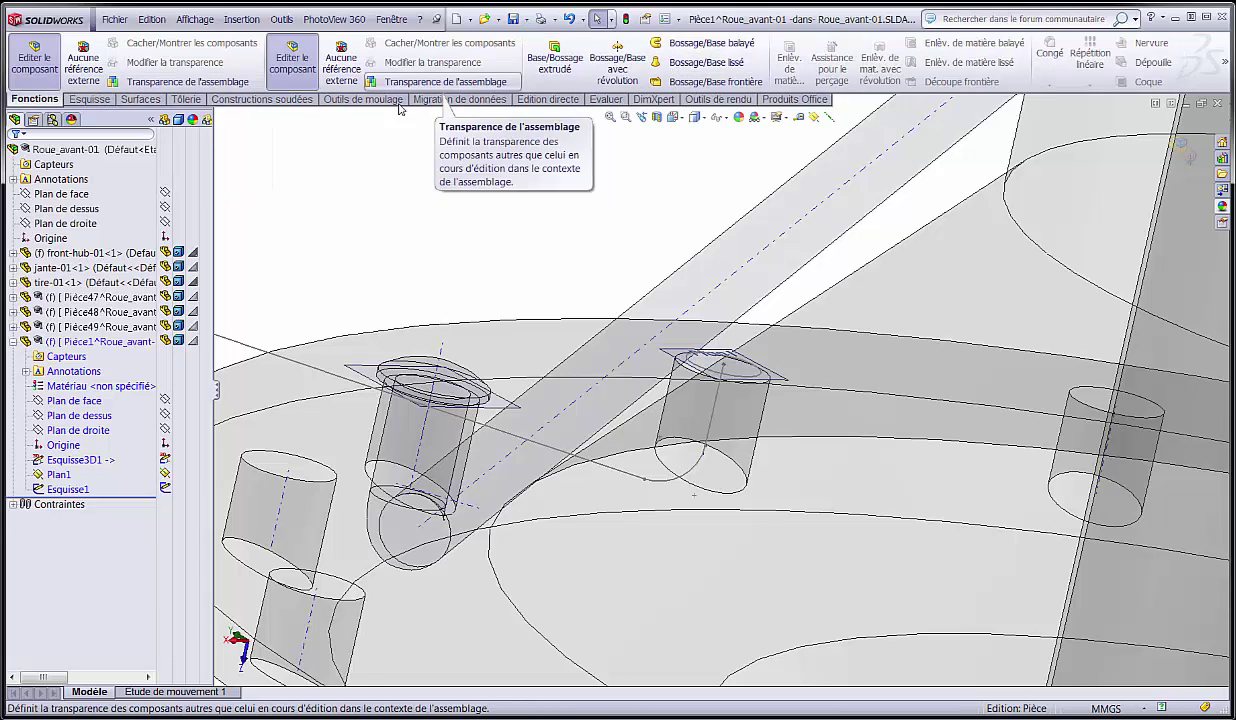
pyautogui.click(684, 48)
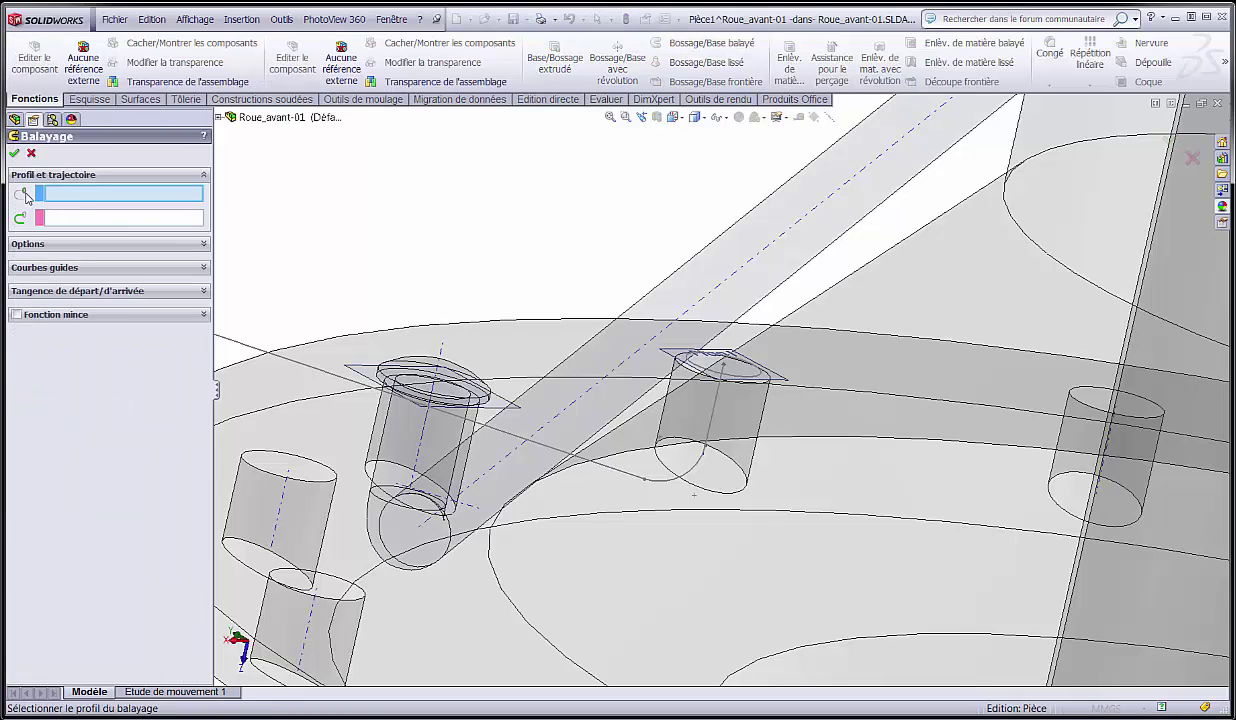
pyautogui.click(733, 373)
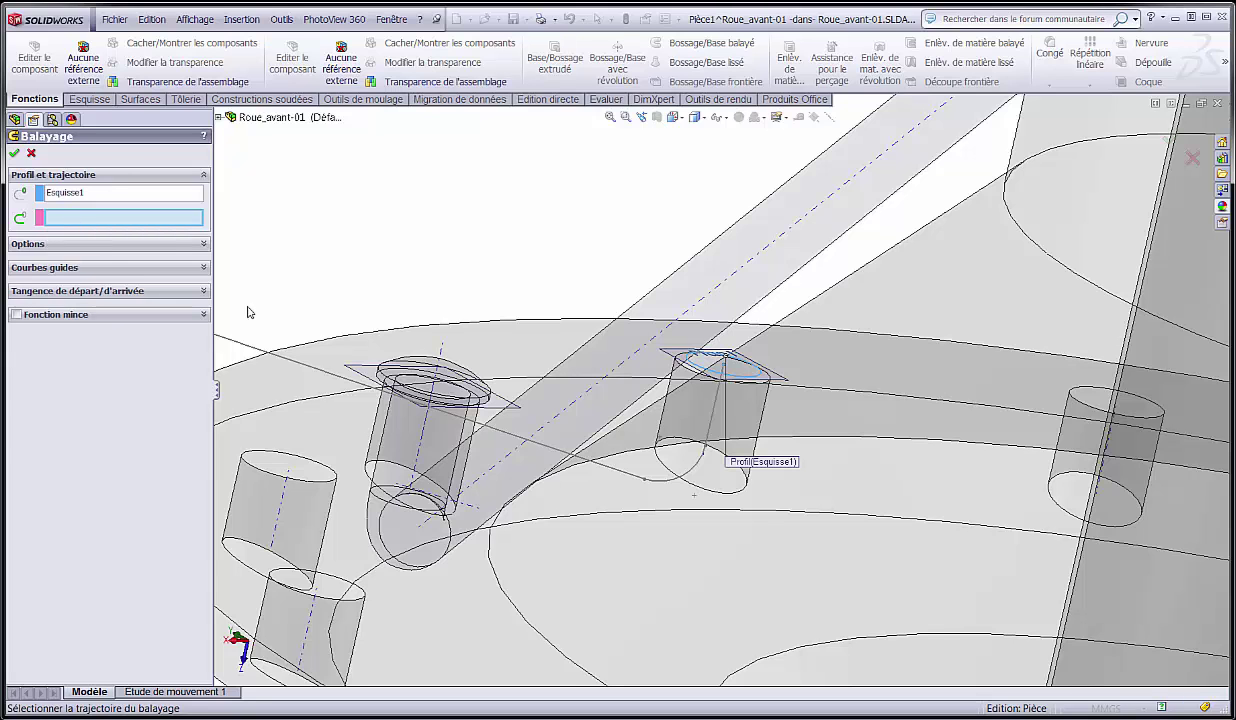
pyautogui.click(714, 425)
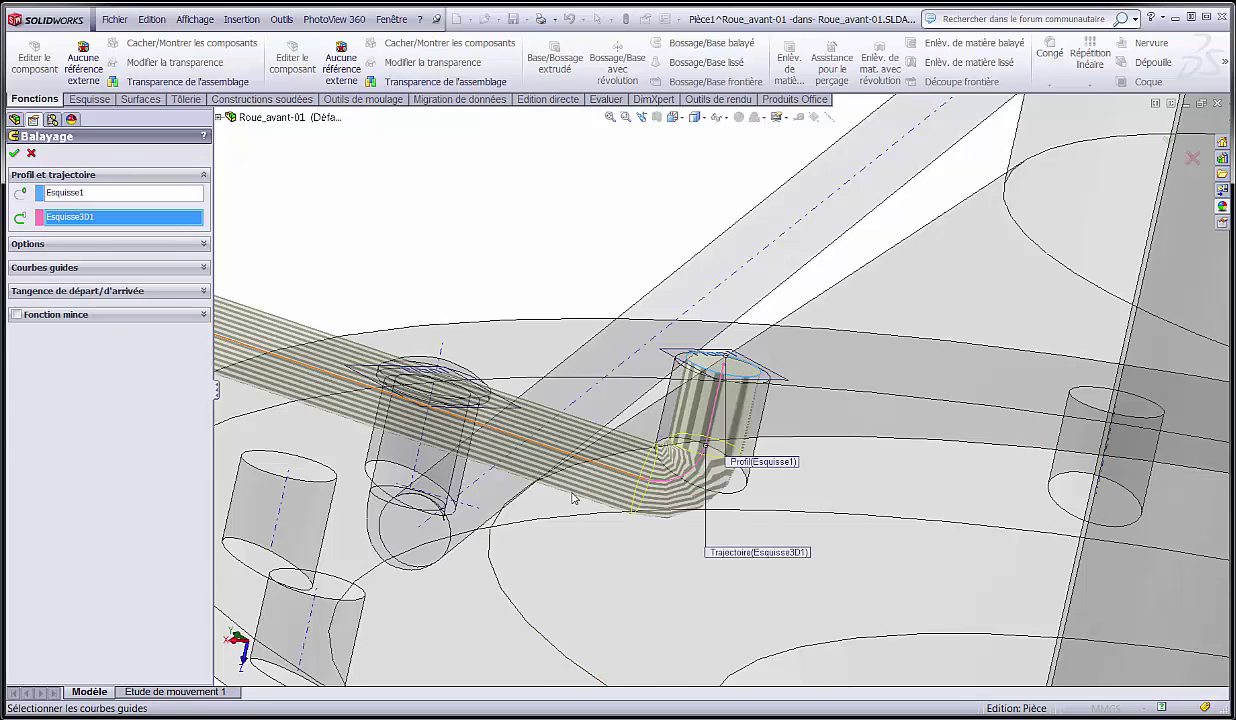
pyautogui.scroll(5, 714, 425)
pyautogui.scroll(-10, 821, 331)
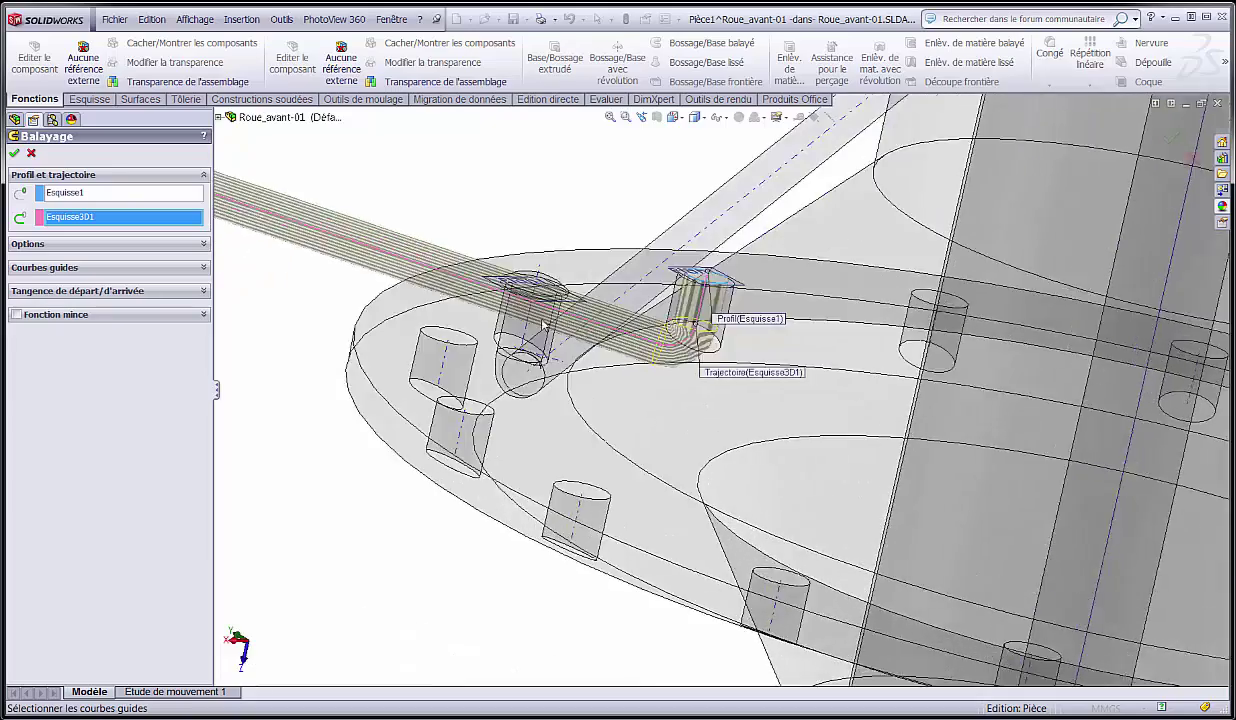
pyautogui.moveTo(821, 331); pyautogui.dragTo(810, 363, button='middle')
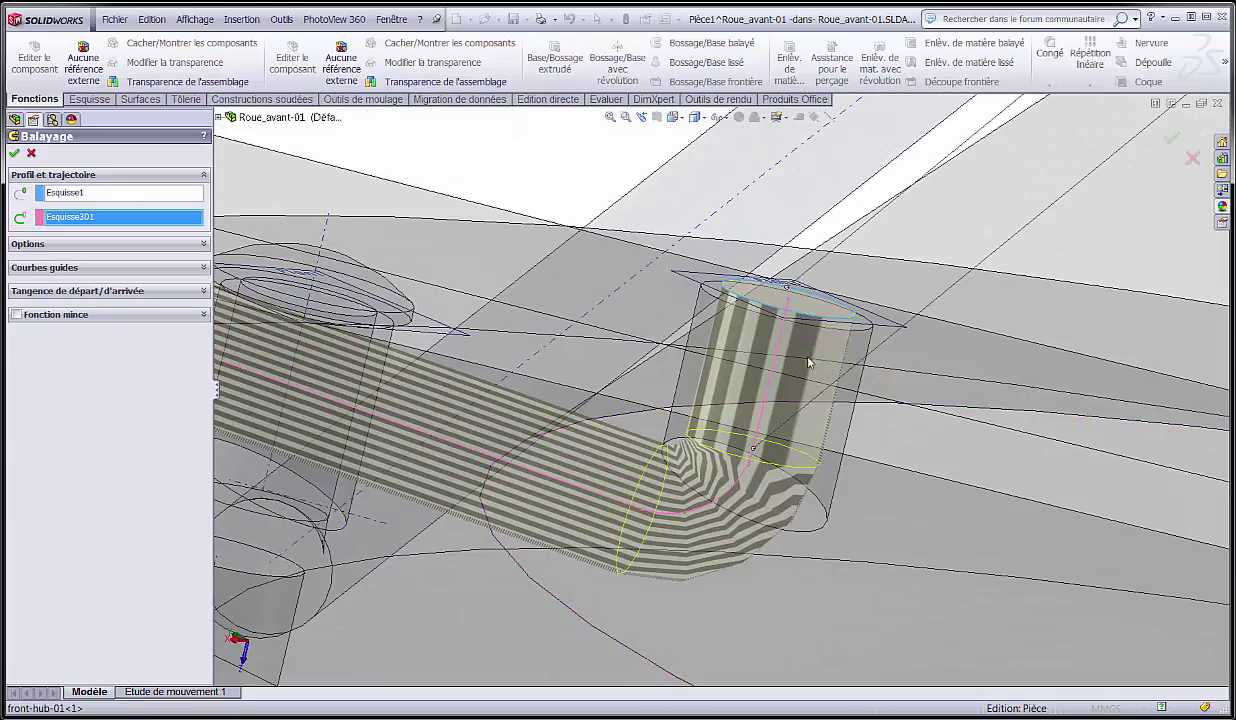
pyautogui.scroll(-3, 676, 472)
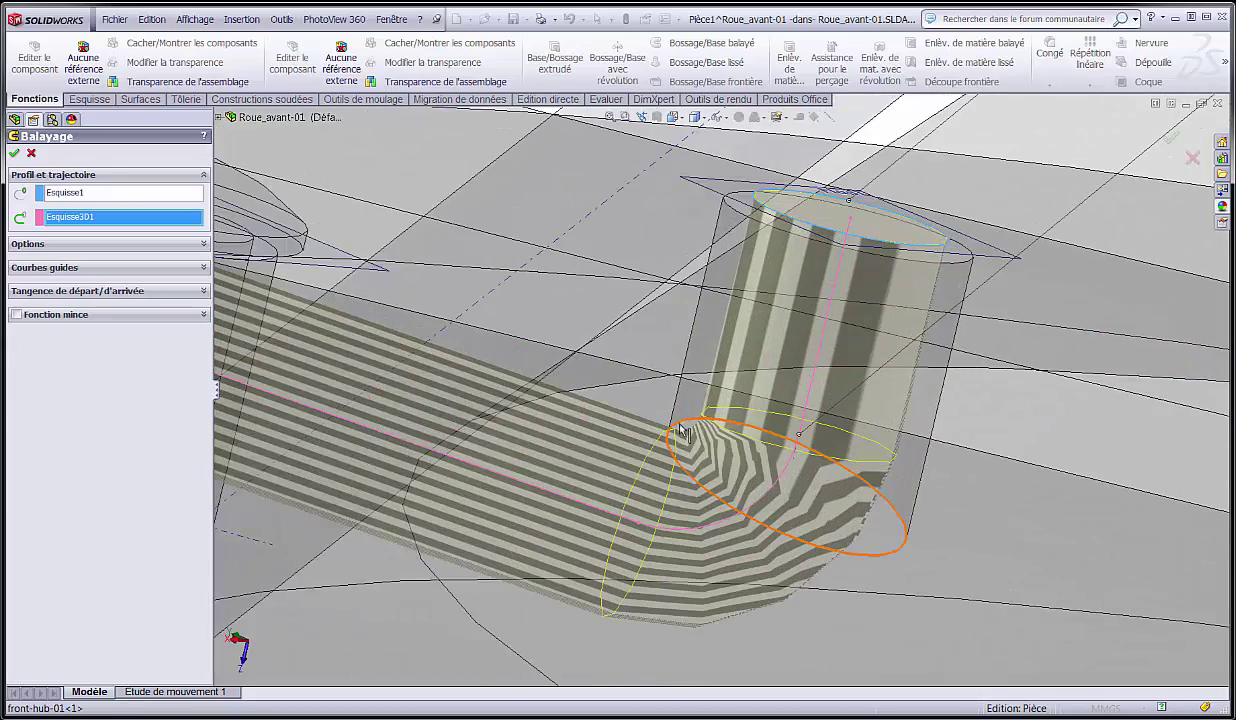
pyautogui.scroll(10, 695, 432)
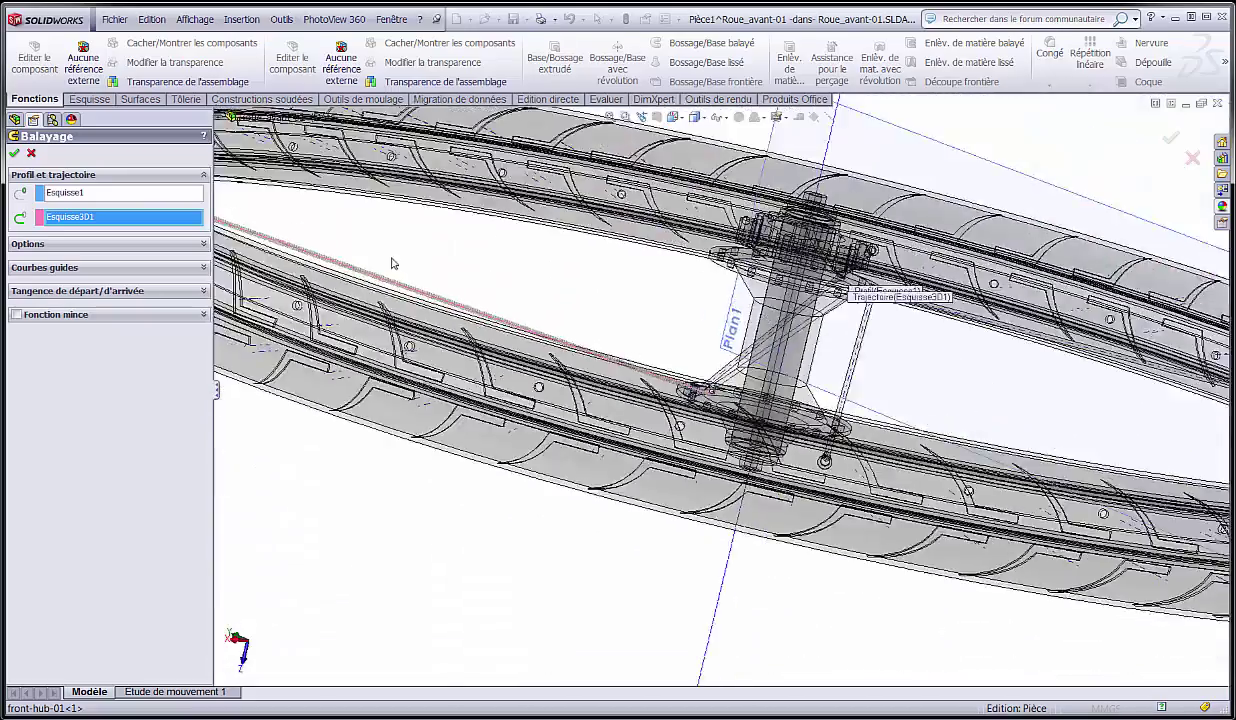
pyautogui.scroll(4, 392, 263)
pyautogui.scroll(-5, 388, 268)
pyautogui.moveTo(386, 270); pyautogui.dragTo(328, 350, button='middle')
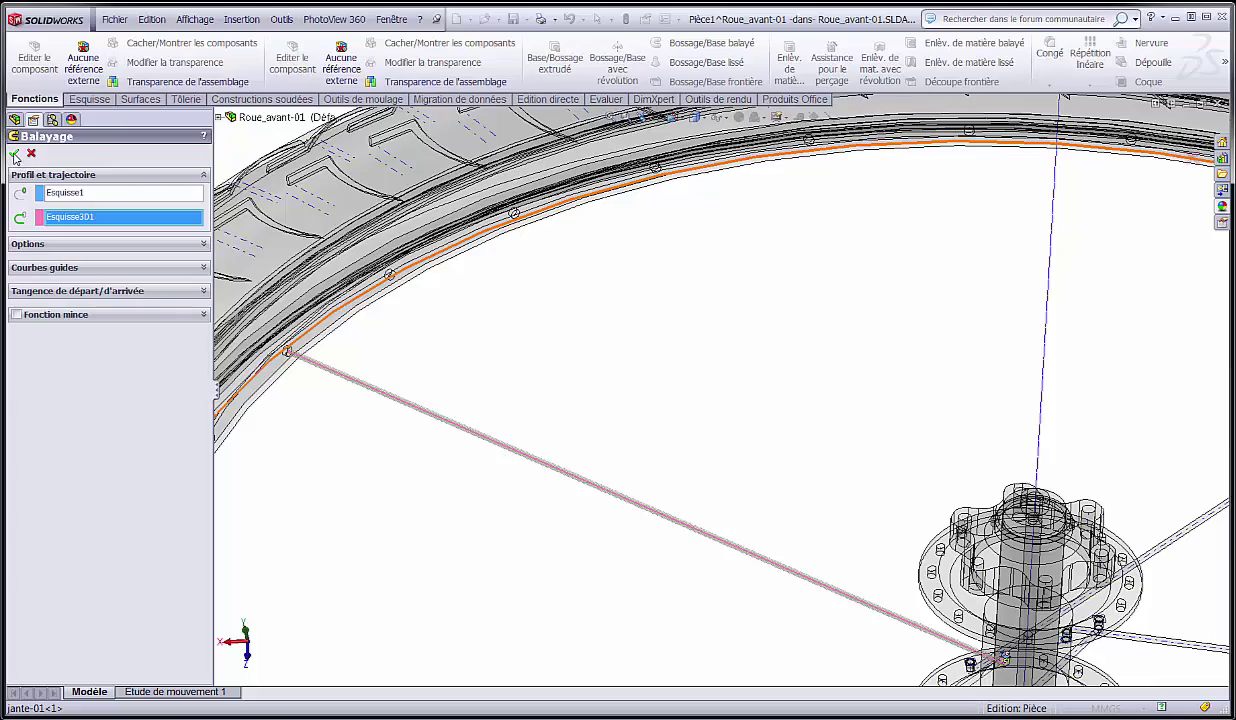
pyautogui.click(397, 473)
# - Examine the swept spoke along its length, at the bend in the hub flange hole and at its end in the rim hole
pyautogui.scroll(3, 523, 503)
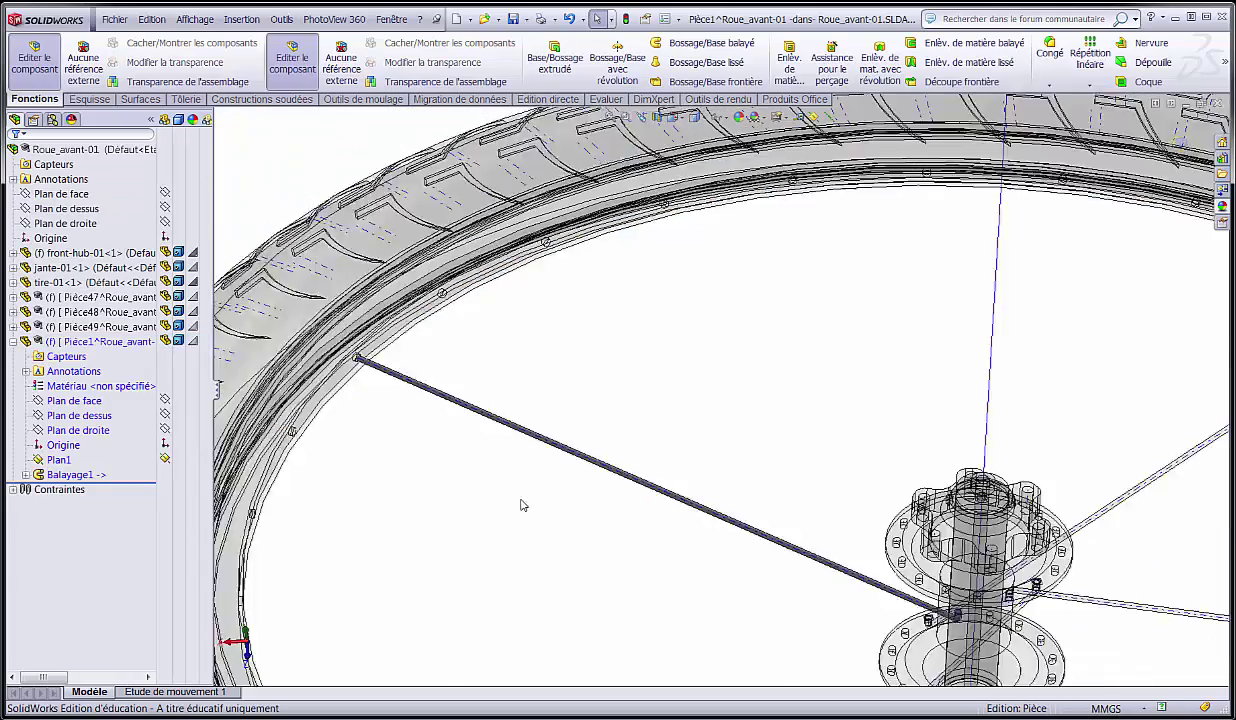
pyautogui.moveTo(547, 468); pyautogui.dragTo(675, 495, button='middle')
pyautogui.scroll(2, 580, 440)
pyautogui.scroll(-8, 810, 470)
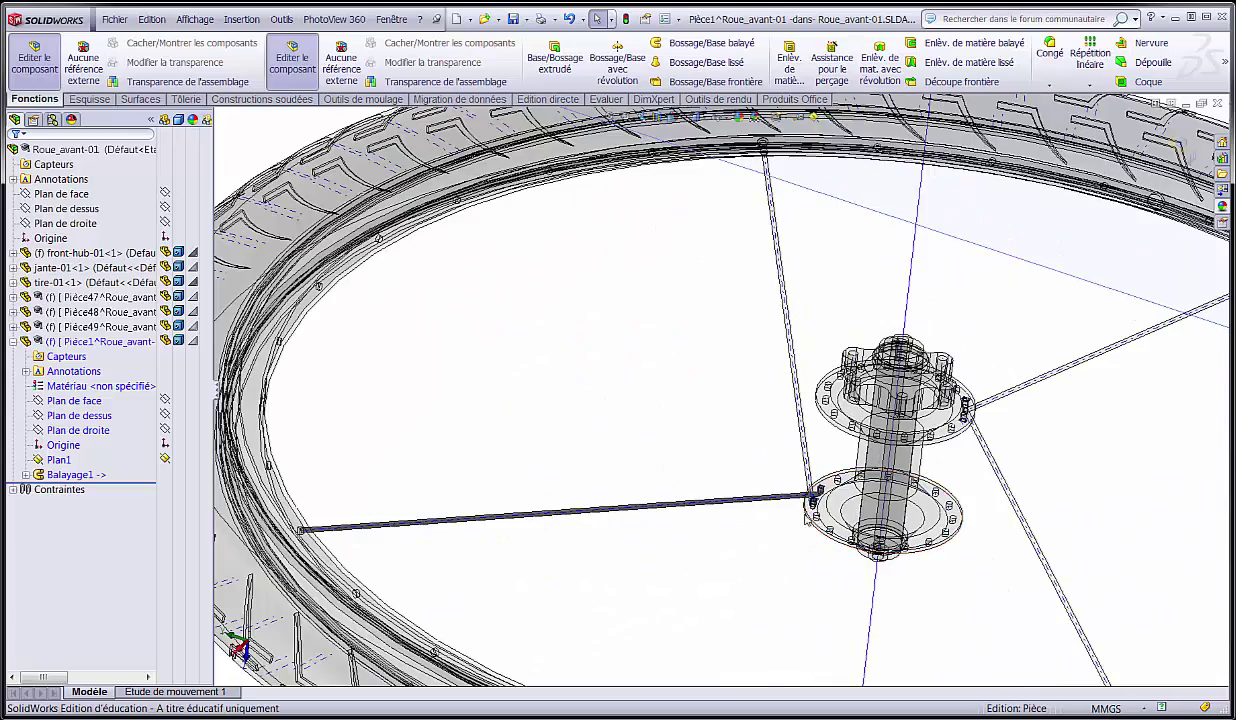
pyautogui.scroll(-4, 823, 452)
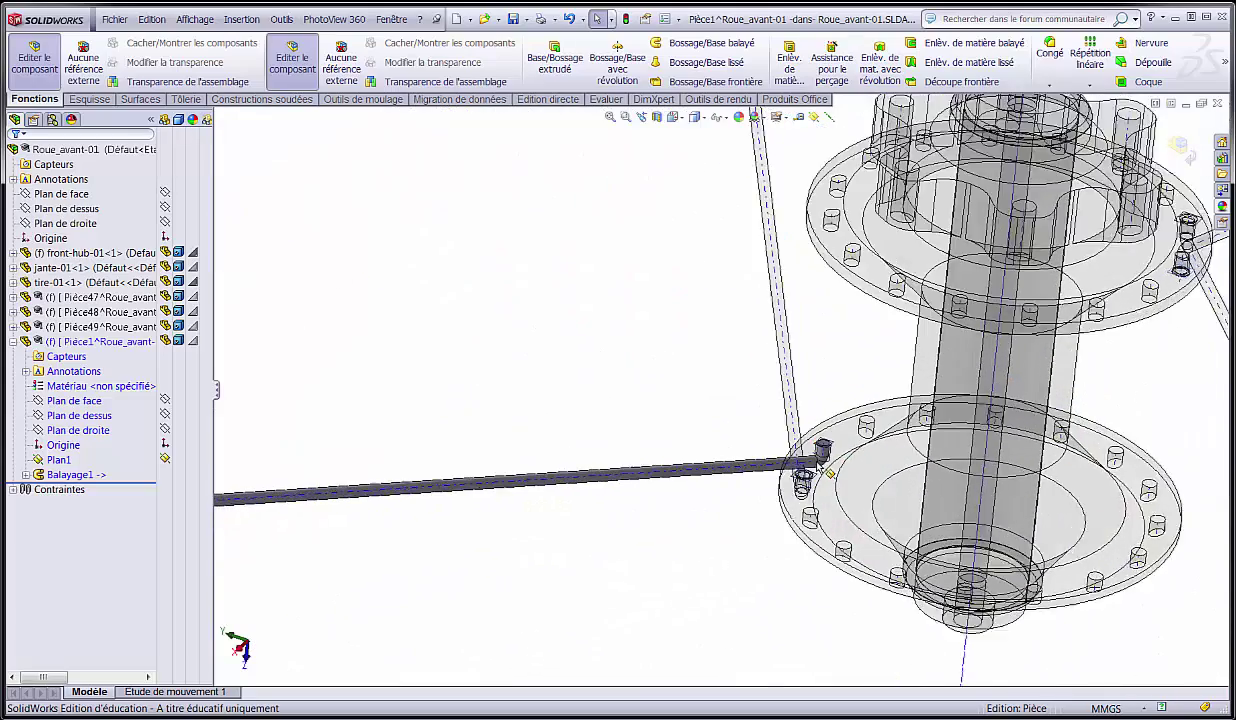
pyautogui.scroll(-2, 820, 436)
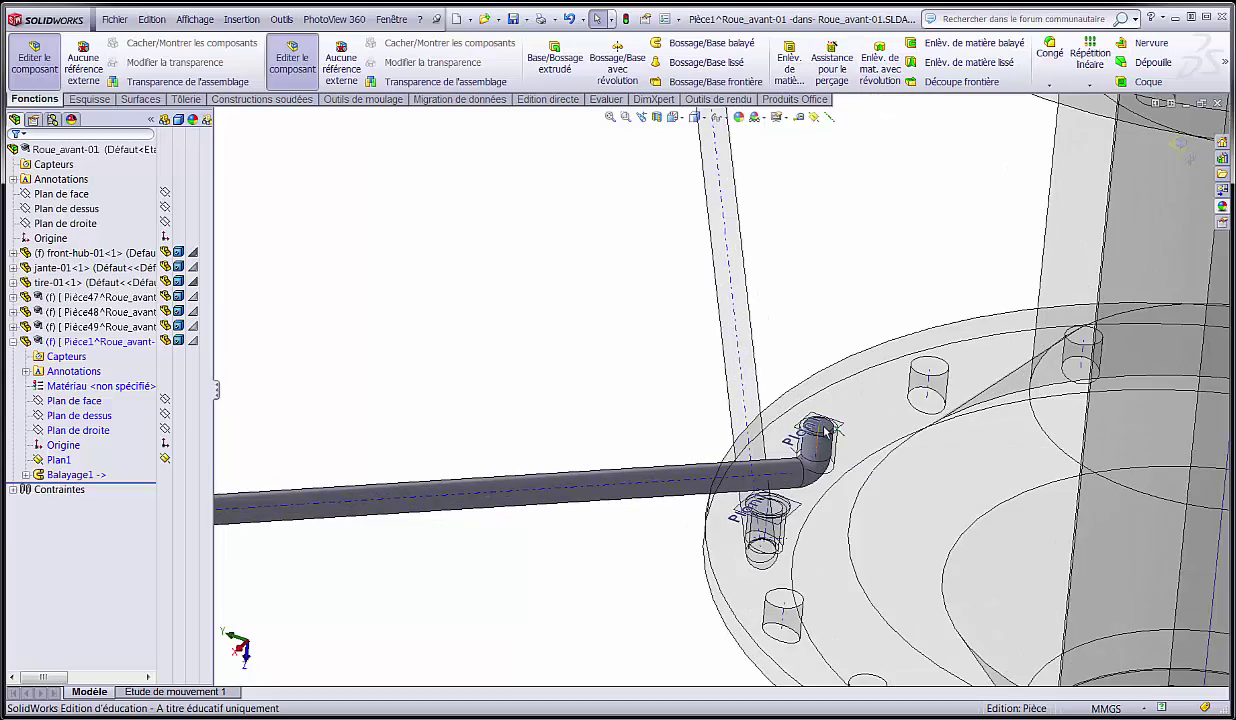
pyautogui.scroll(10, 488, 557)
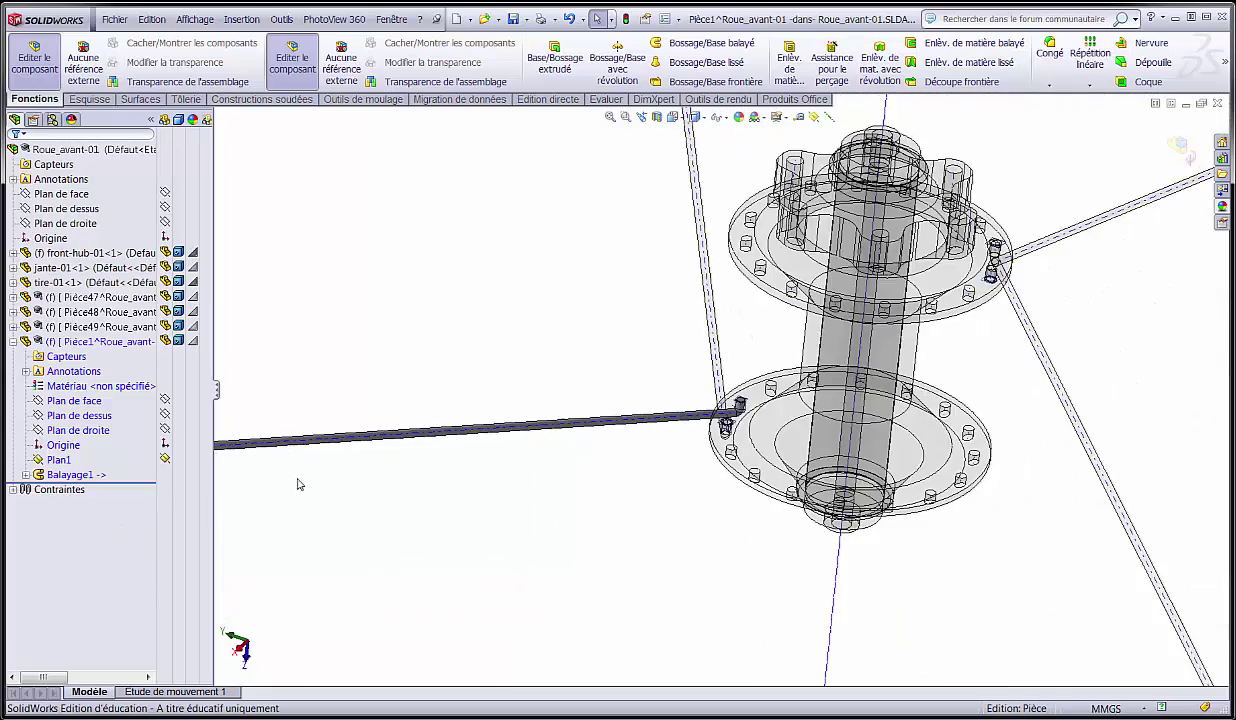
pyautogui.scroll(-5, 472, 440)
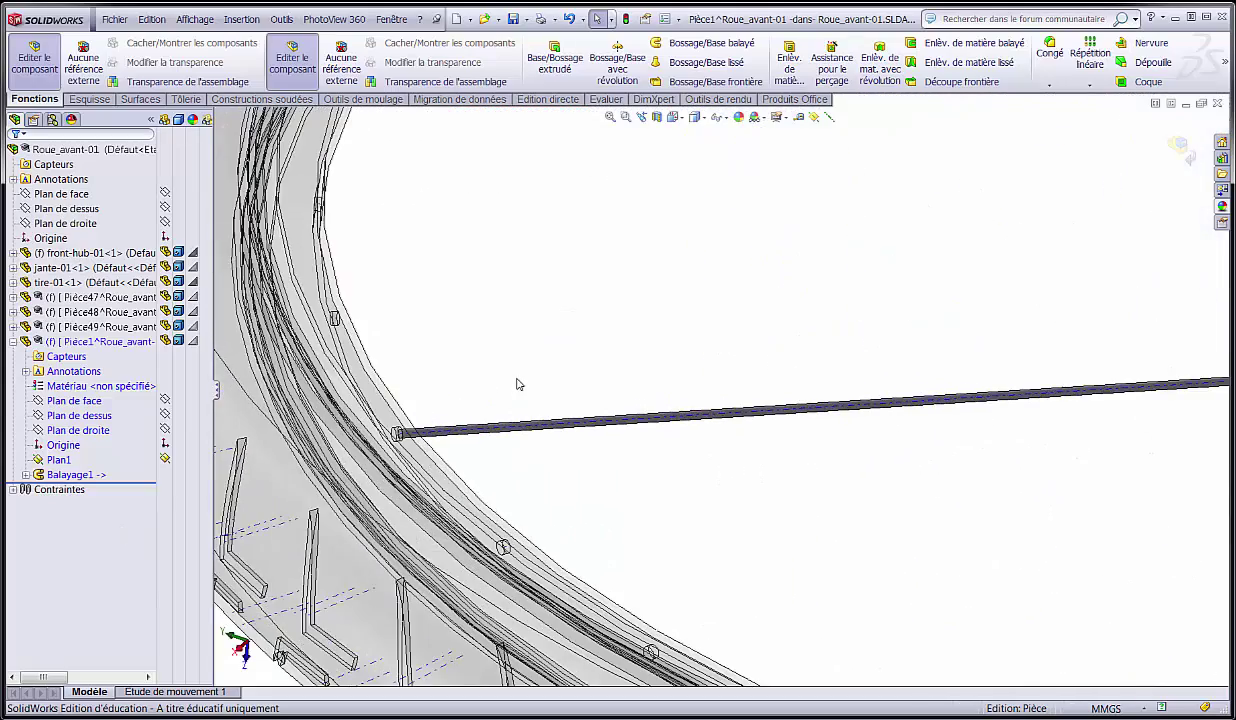
pyautogui.scroll(-3, 483, 370)
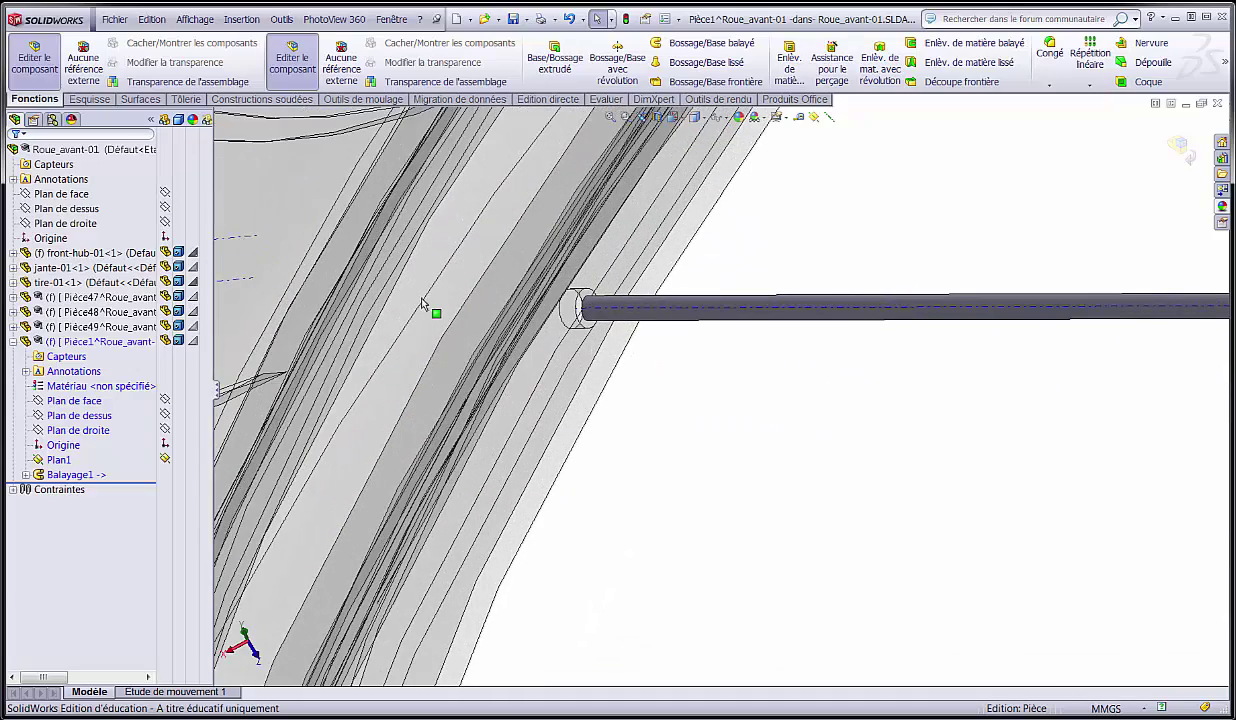